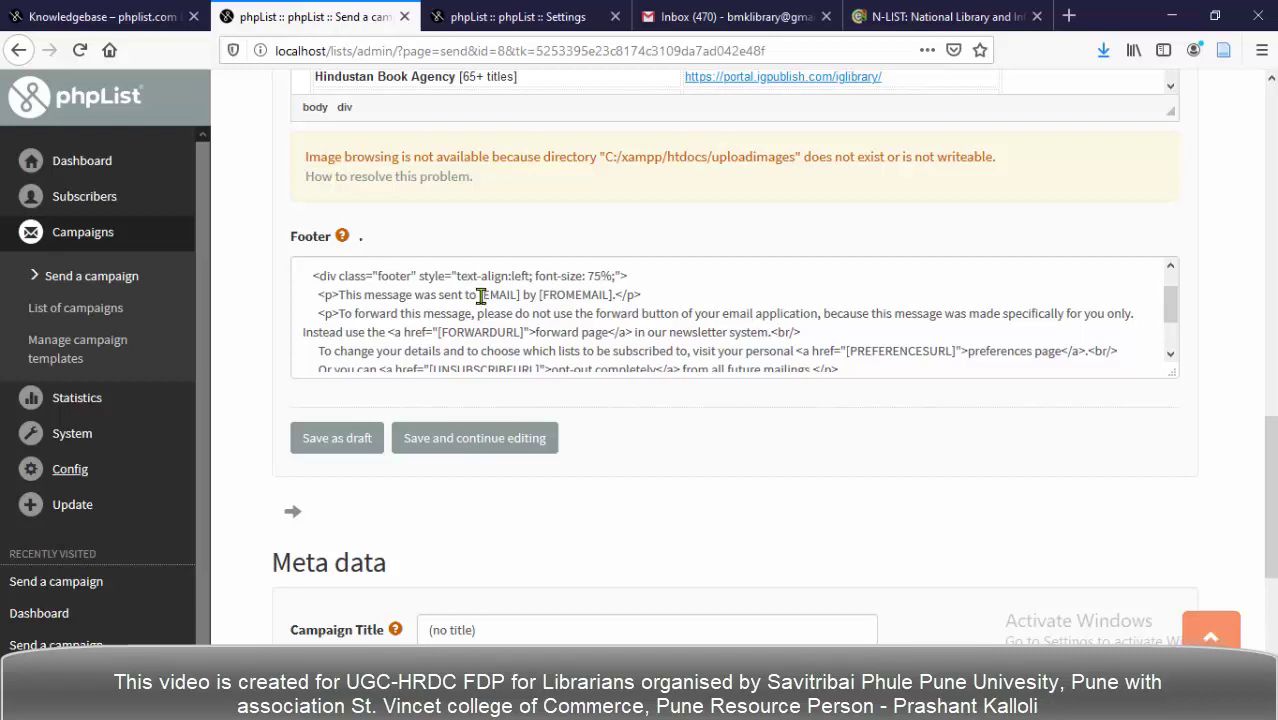
drag(480, 297, 590, 296)
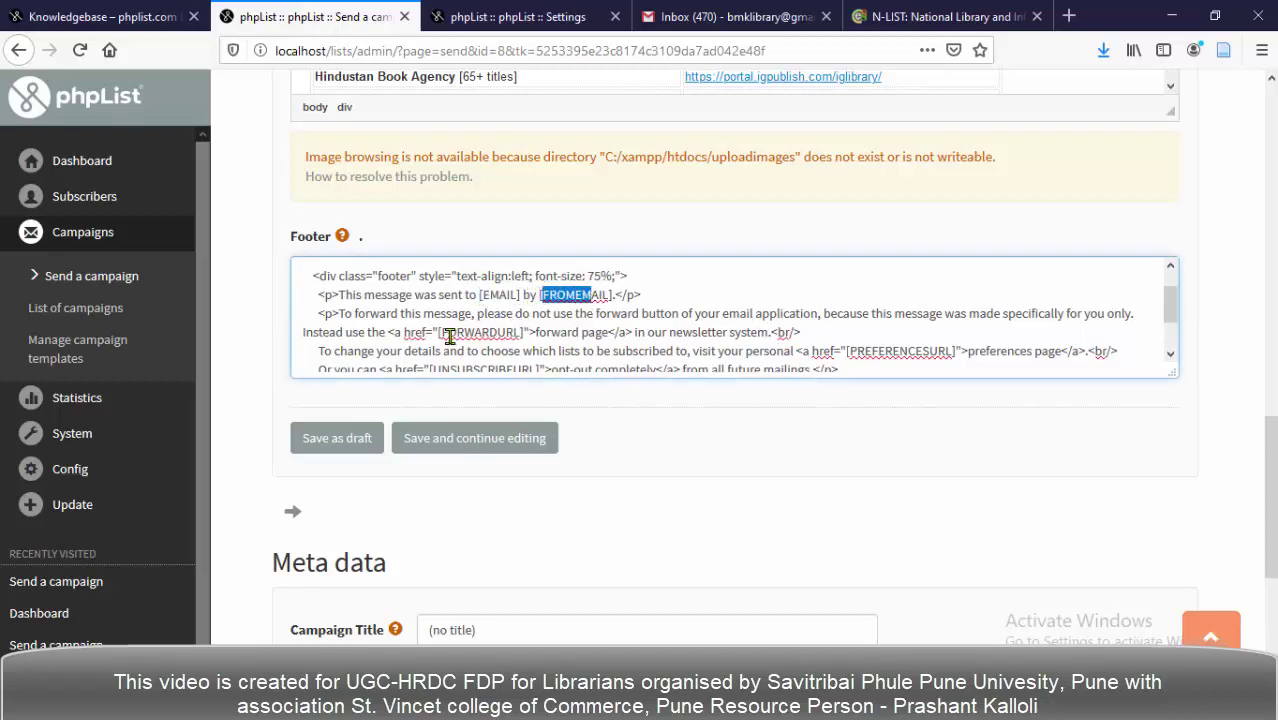
drag(440, 333, 520, 333)
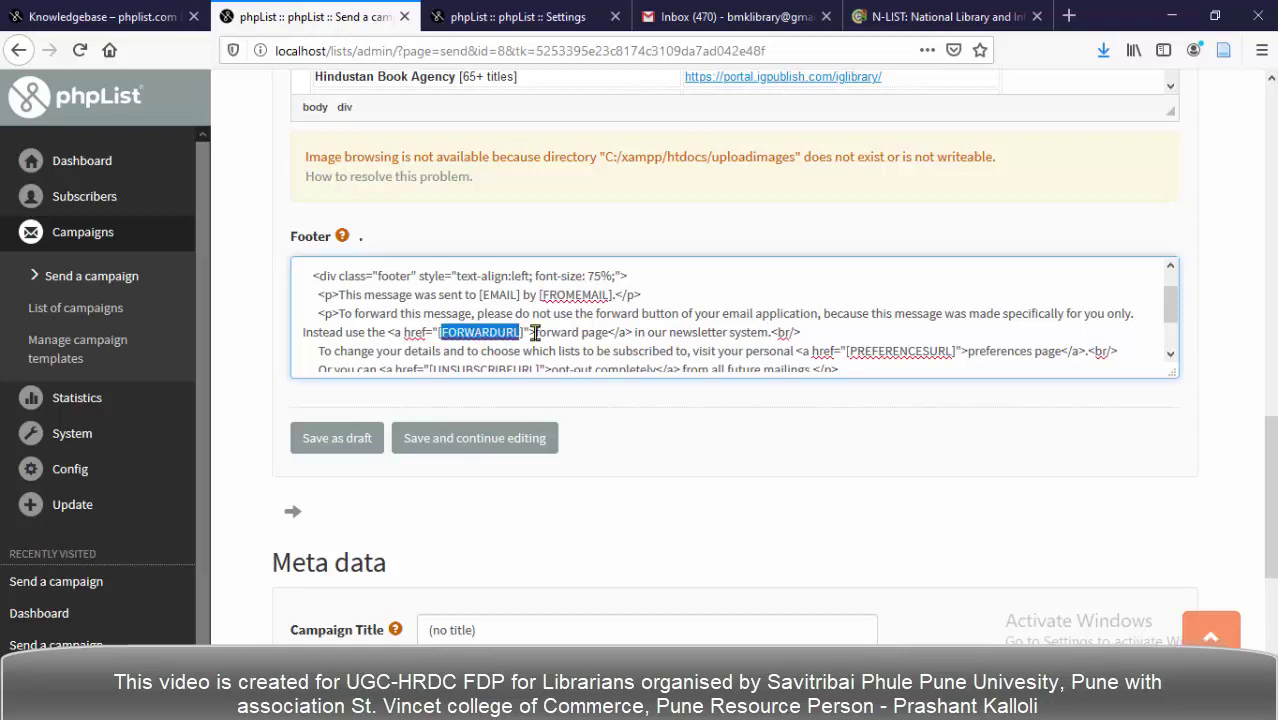
scroll(800, 385, down, 1)
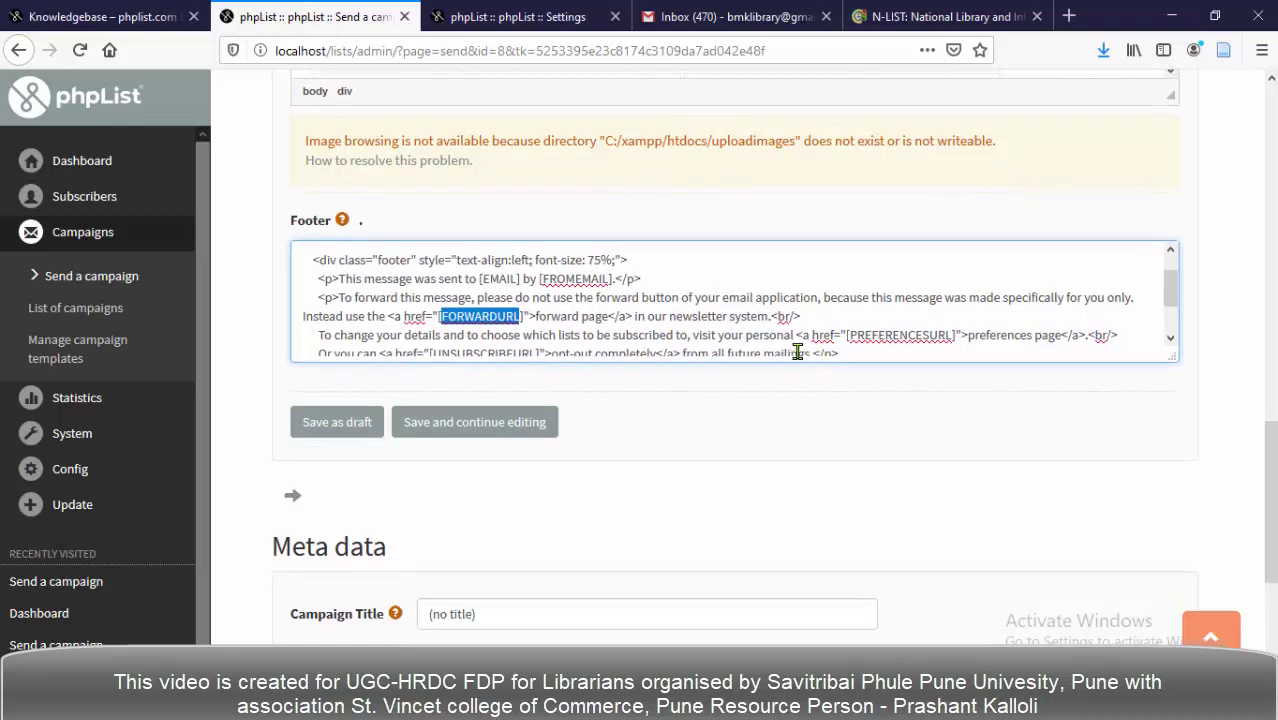
scroll(820, 326, down, 1)
drag(848, 301, 954, 304)
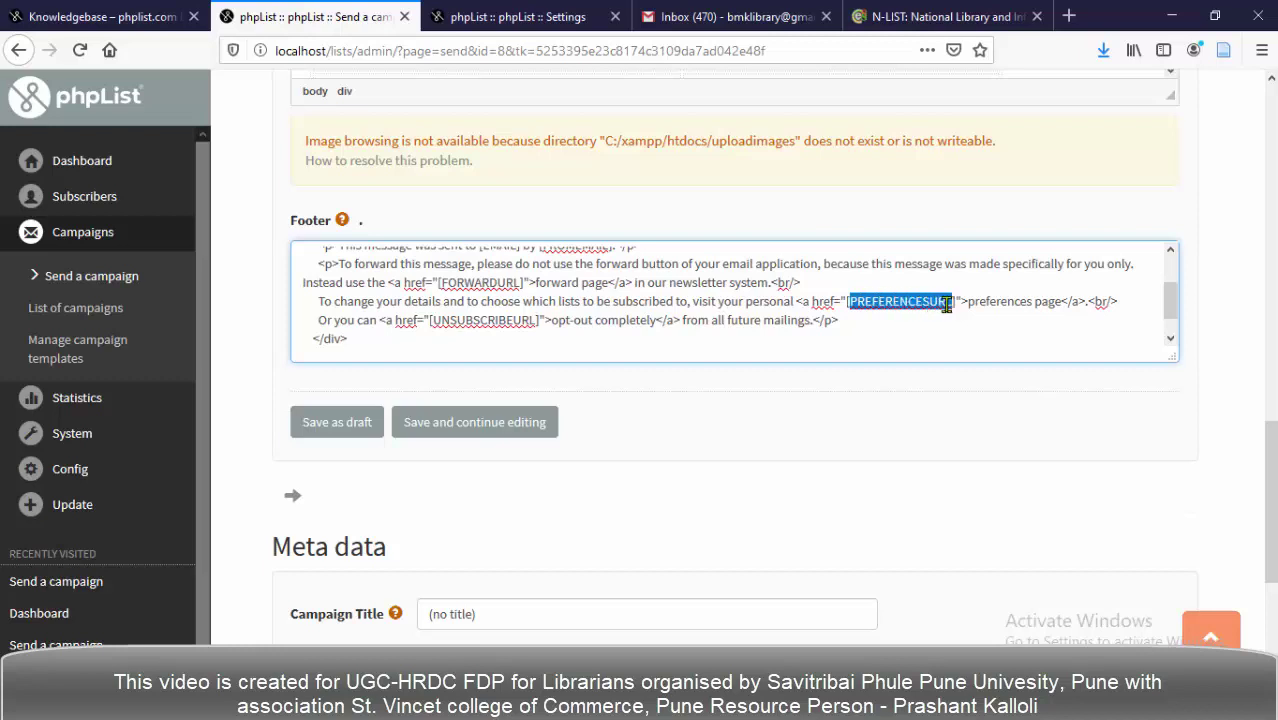
drag(432, 320, 531, 321)
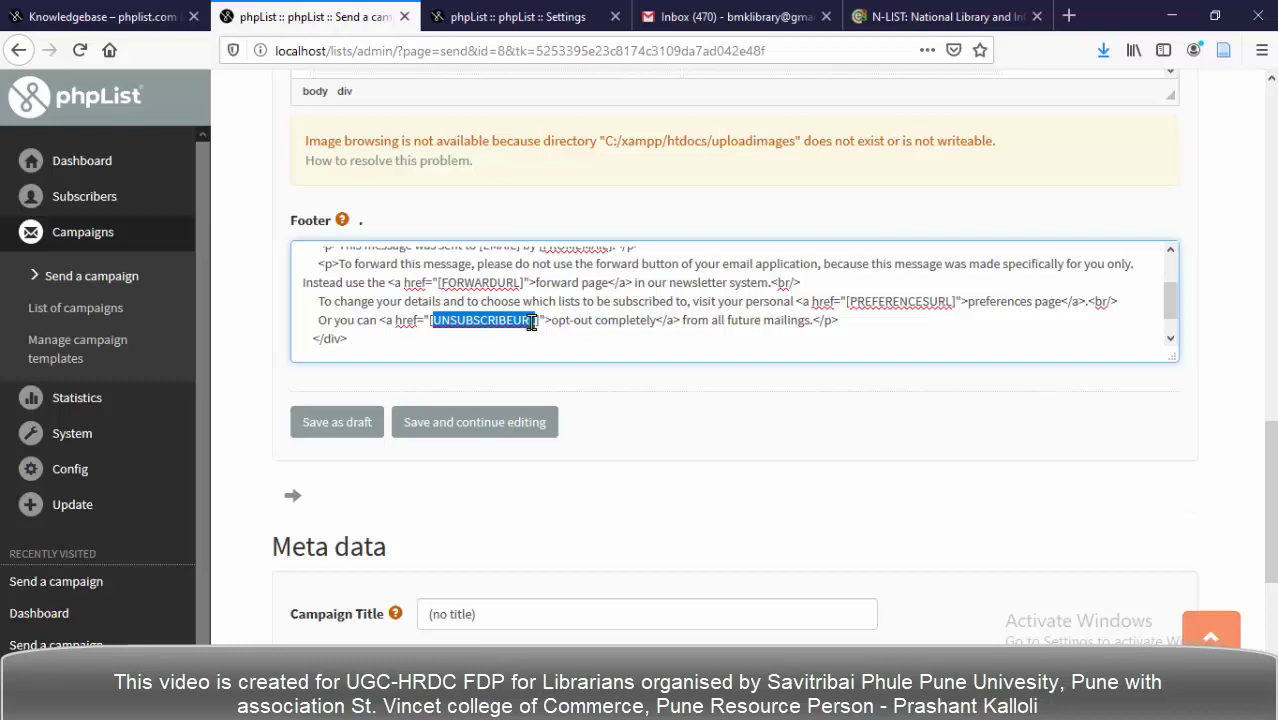
click(586, 307)
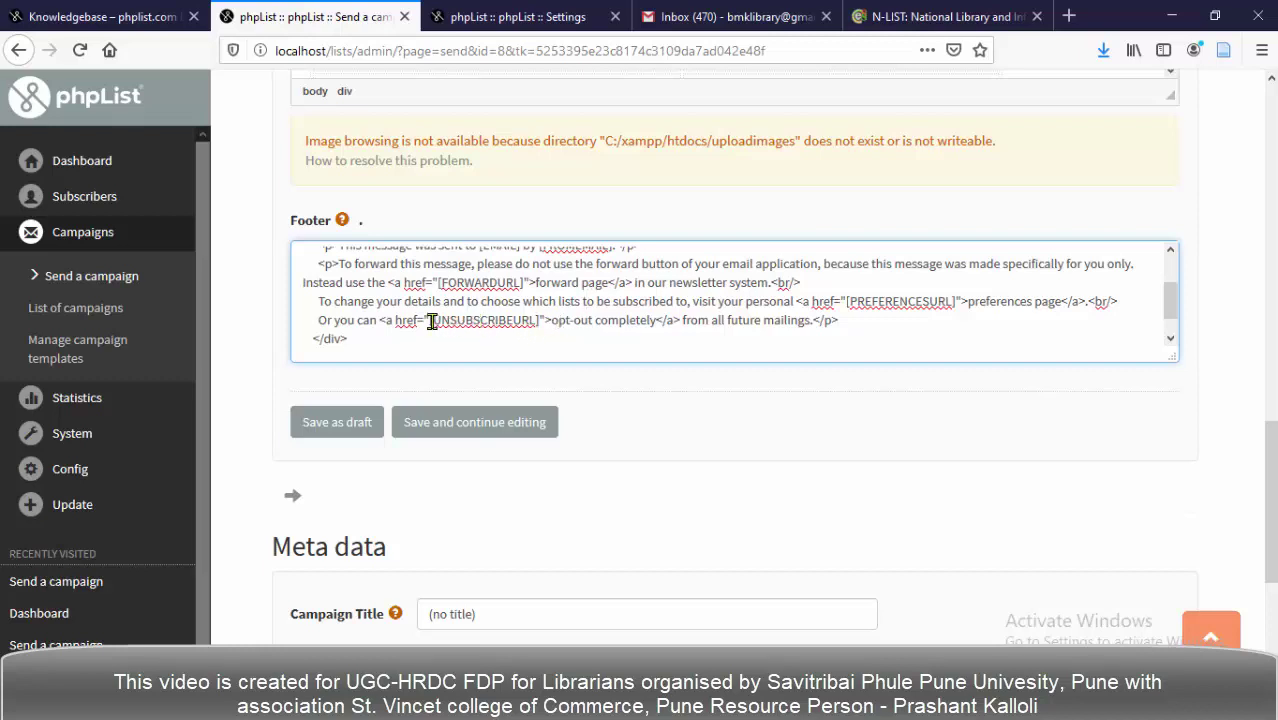
drag(432, 321, 541, 318)
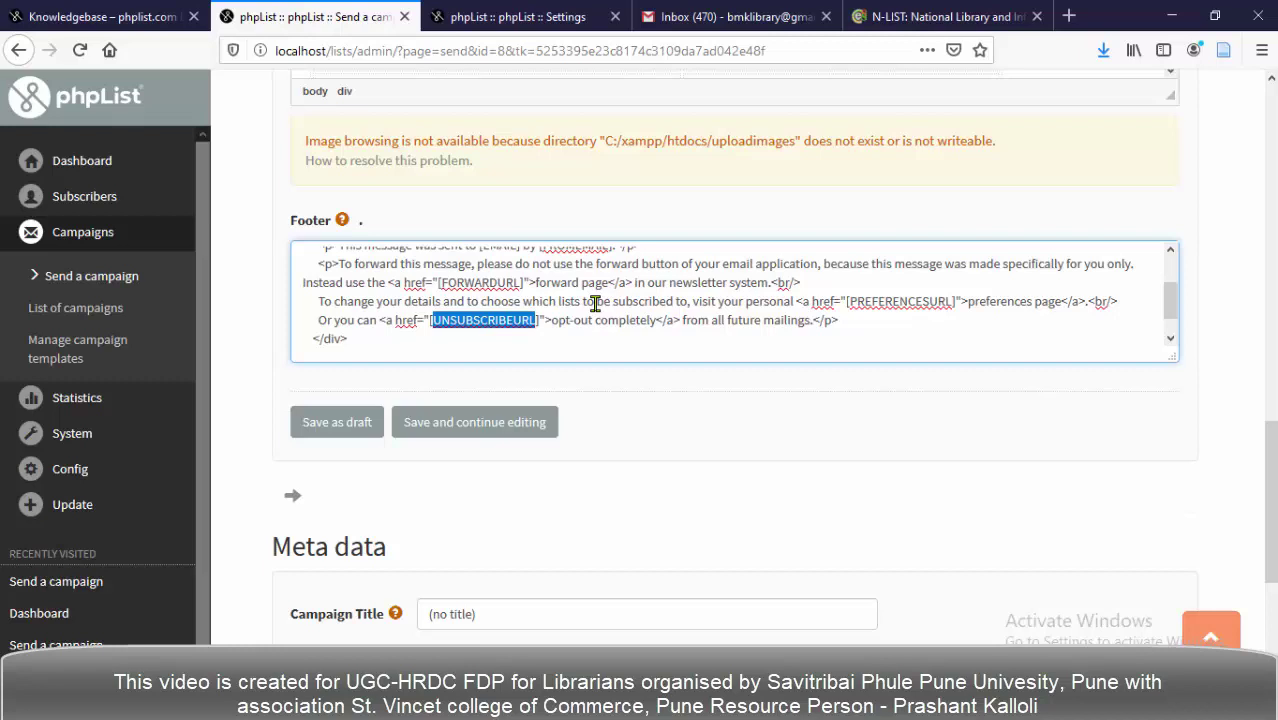
click(848, 301)
drag(848, 301, 955, 301)
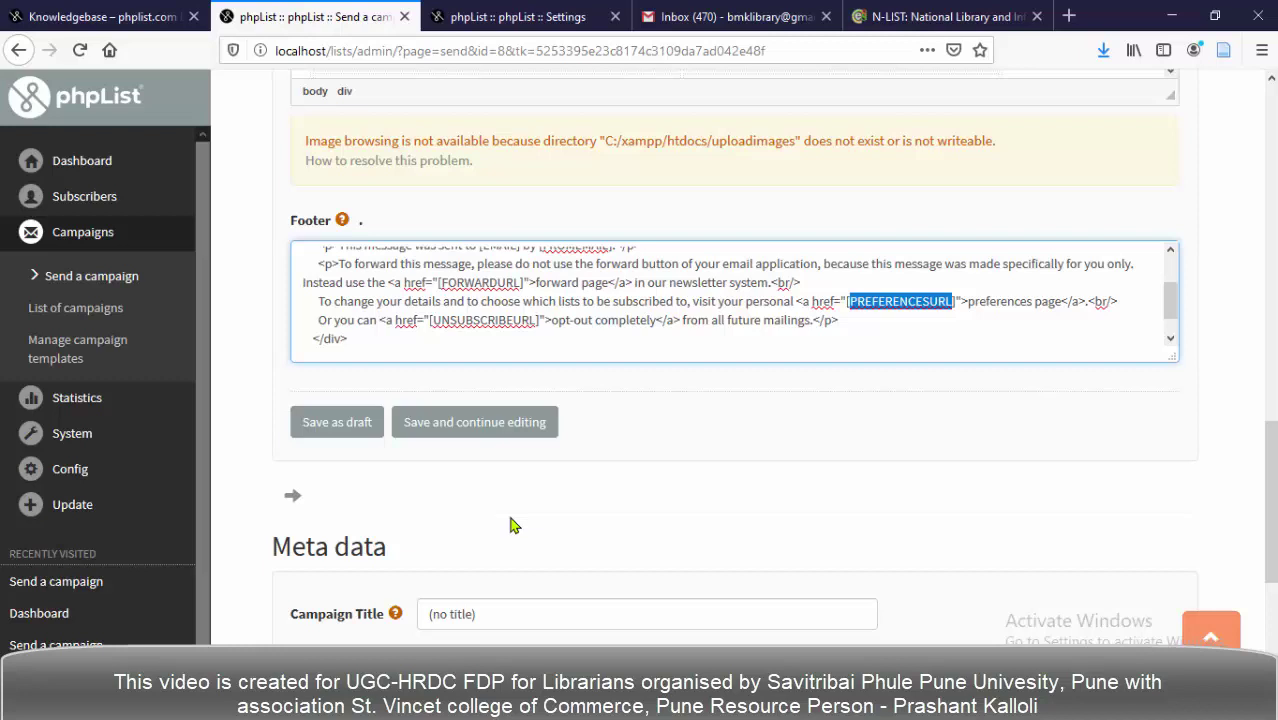
Scroll down to the Send test section and focus its empty recipient address field.
scroll(510, 525, down, 2)
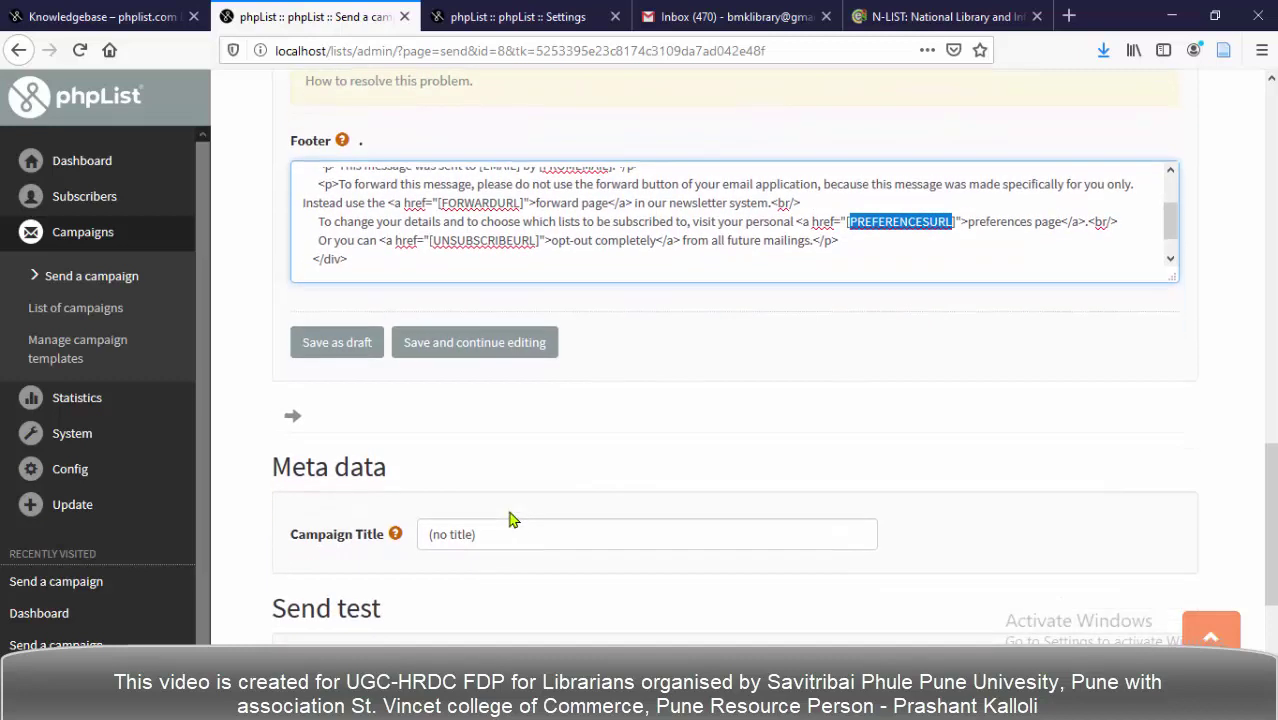
scroll(503, 477, down, 4)
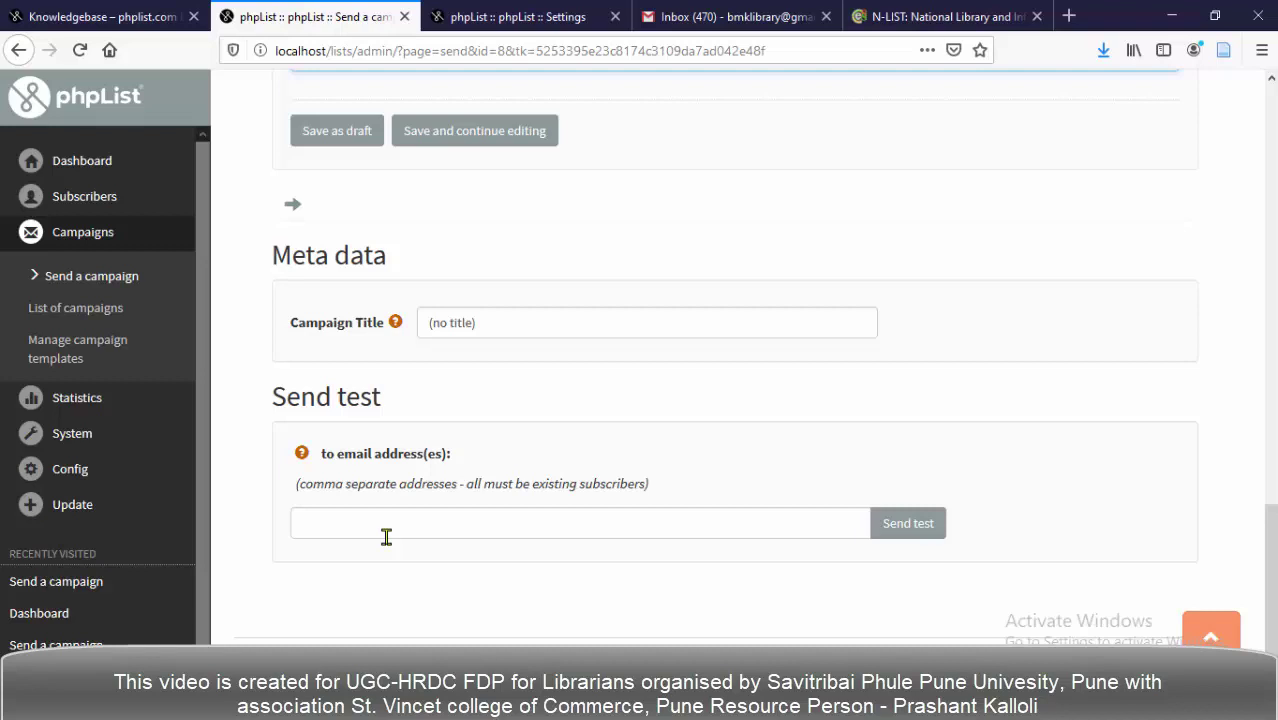
click(368, 524)
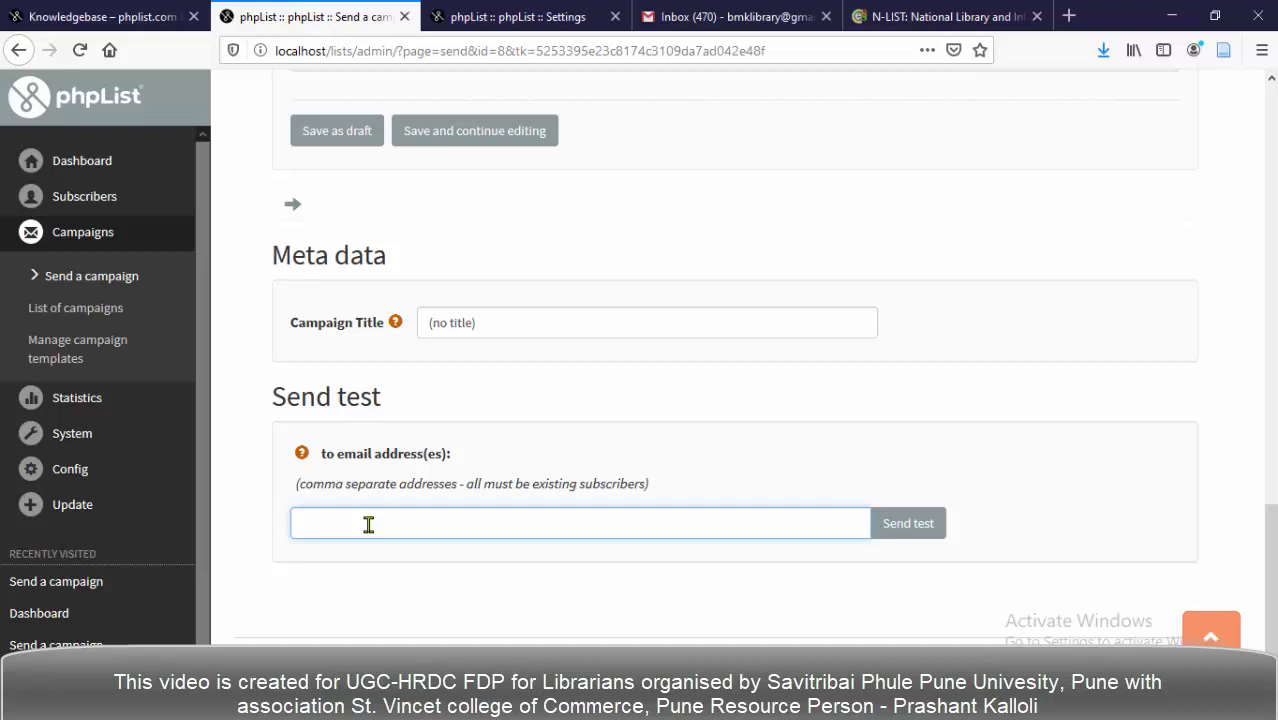
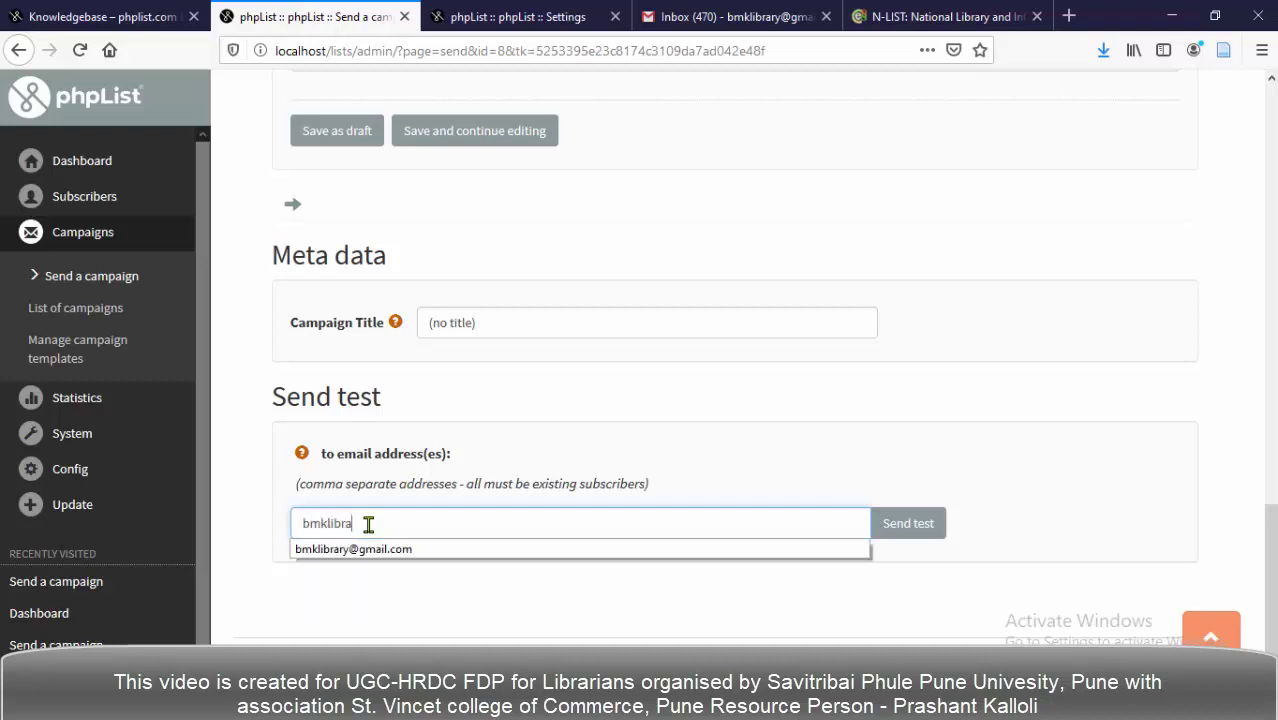
Enter the library's test recipient e-mail address and send the test newsletter to it.
click(362, 550)
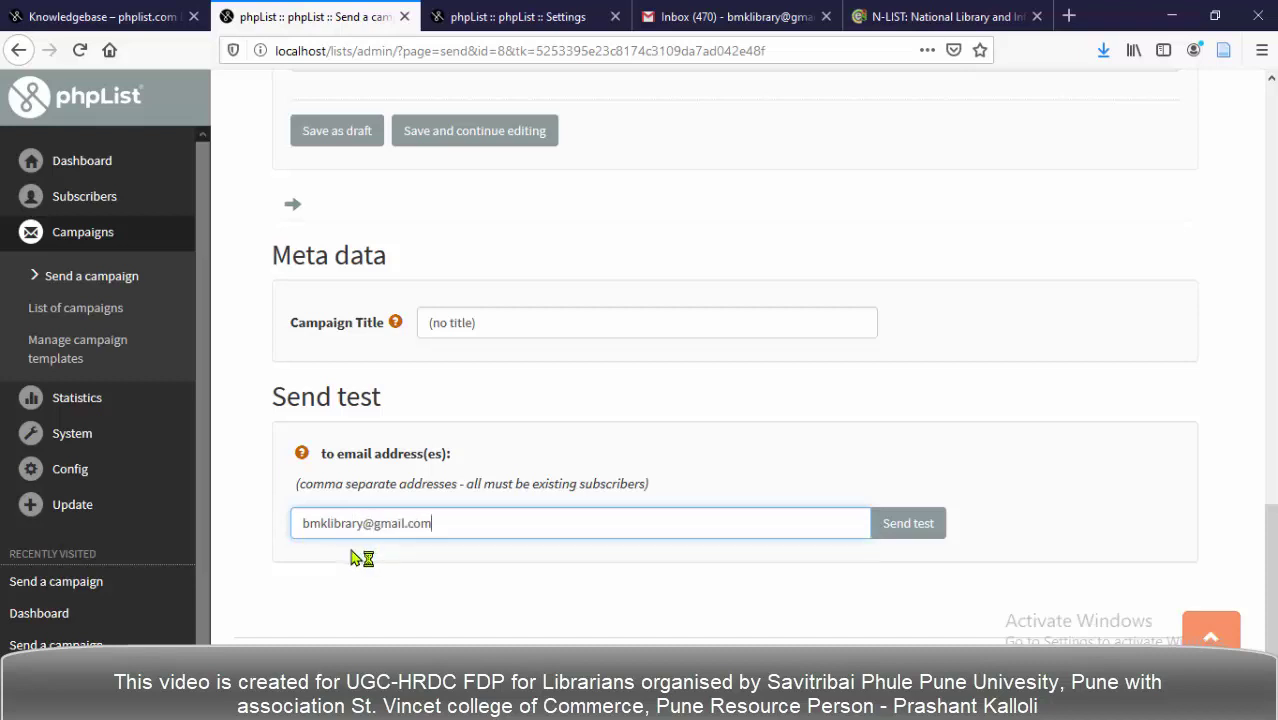
click(908, 538)
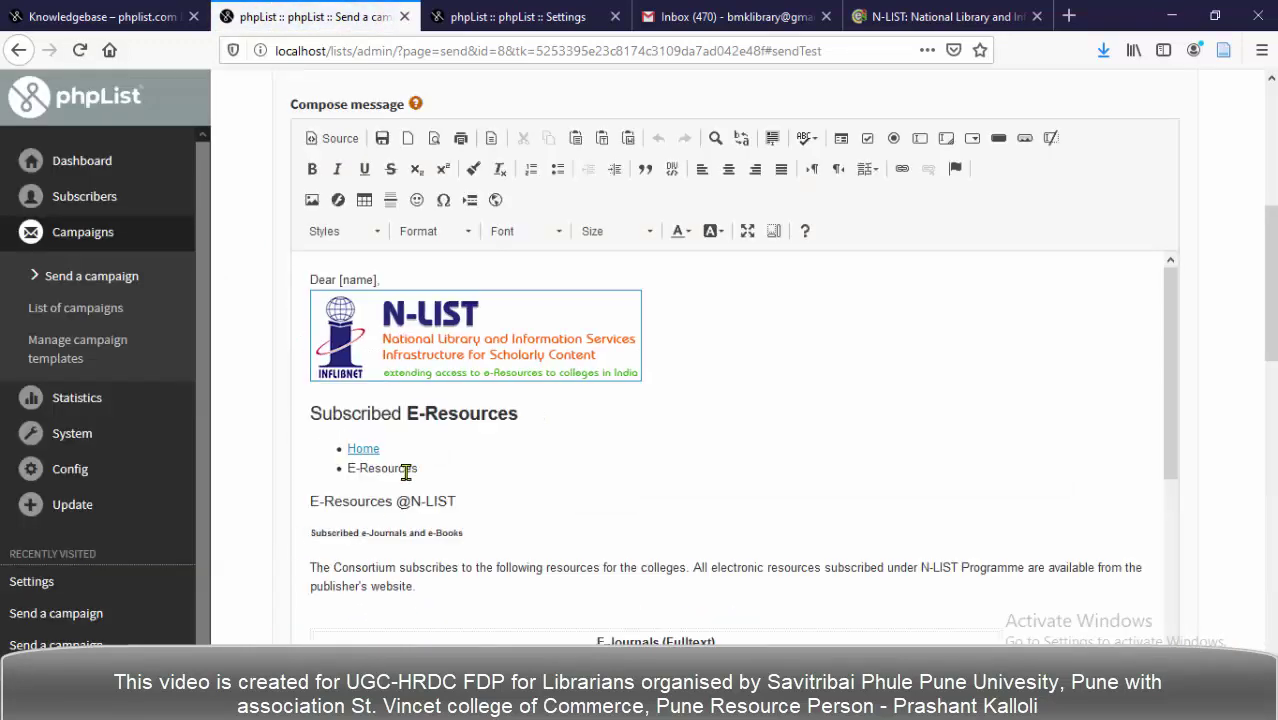
Scroll down past the message content and highlight the 'Sent test mail … Success' confirmation.
scroll(405, 472, down, 5)
scroll(287, 470, down, 10)
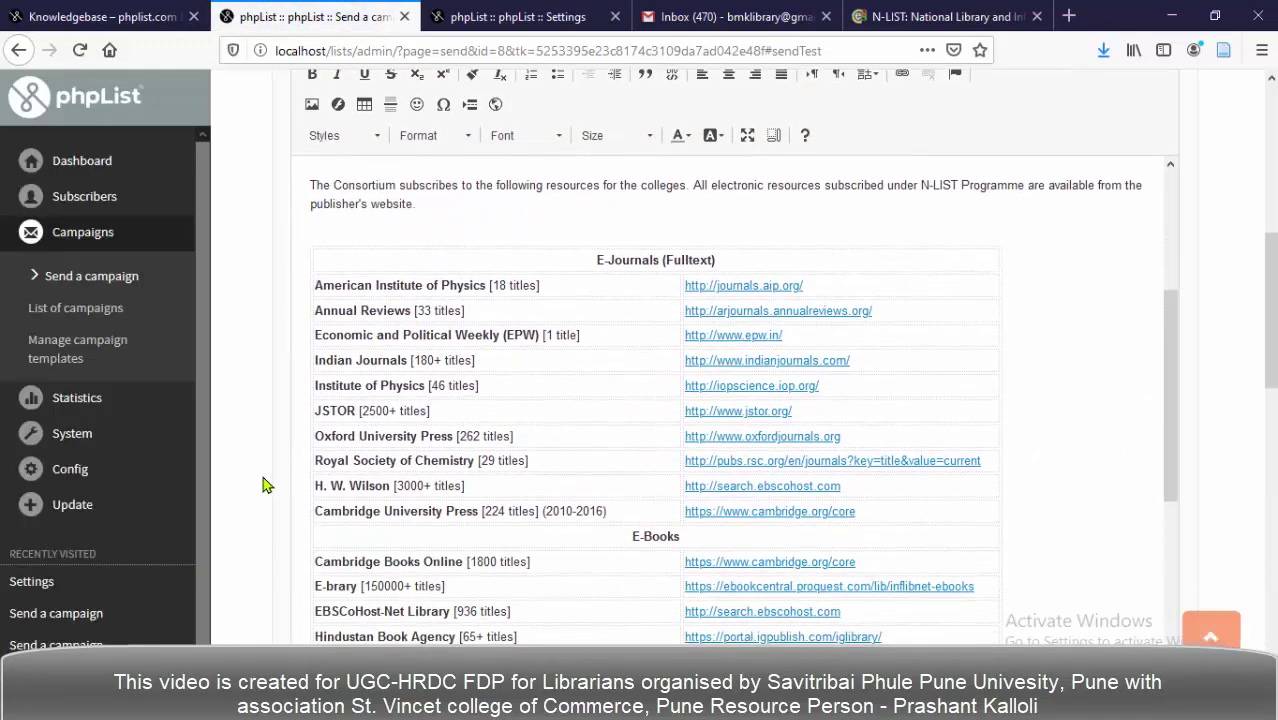
scroll(258, 525, down, 10)
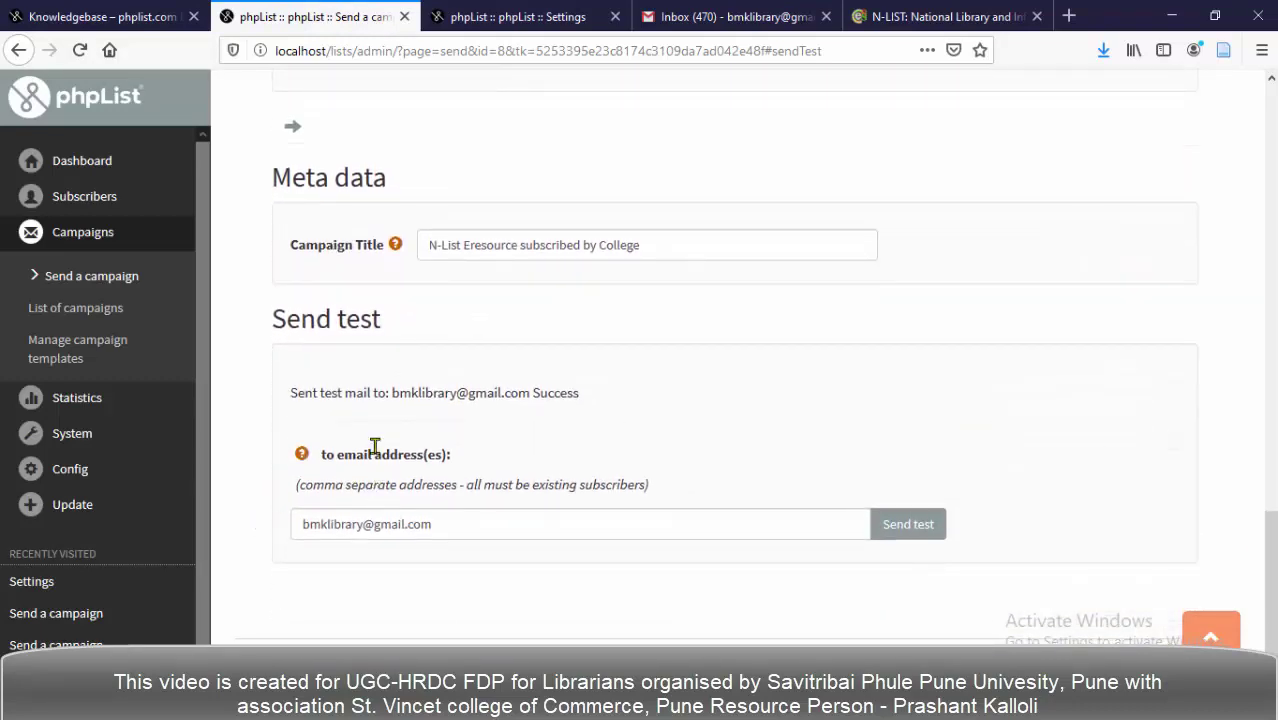
drag(290, 389, 614, 413)
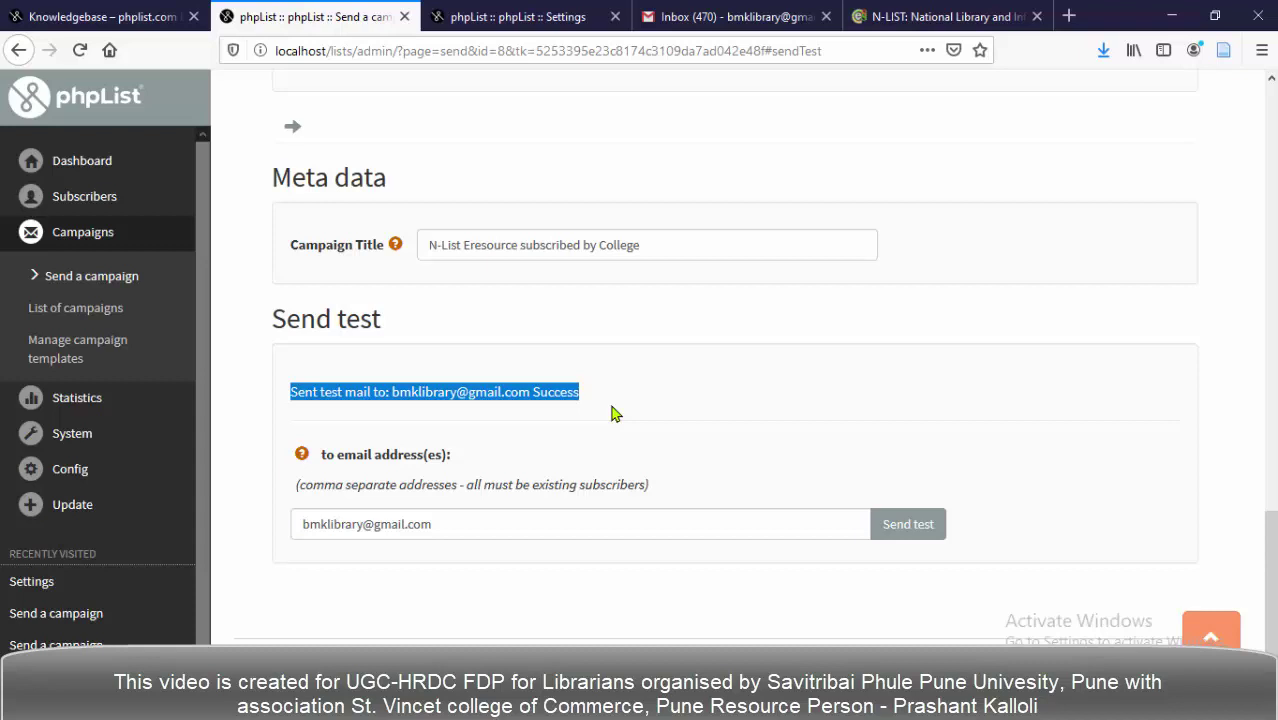
Switch to the Gmail inbox and reload it to fetch the new test email.
click(688, 20)
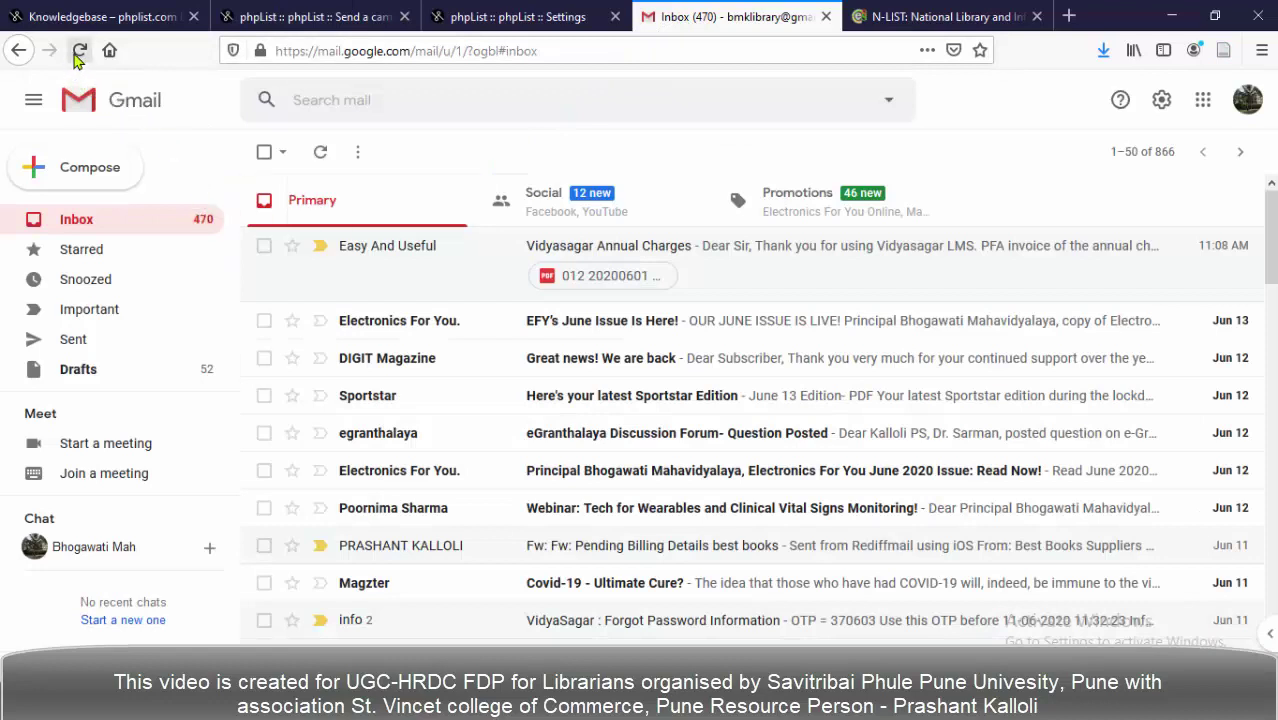
click(79, 52)
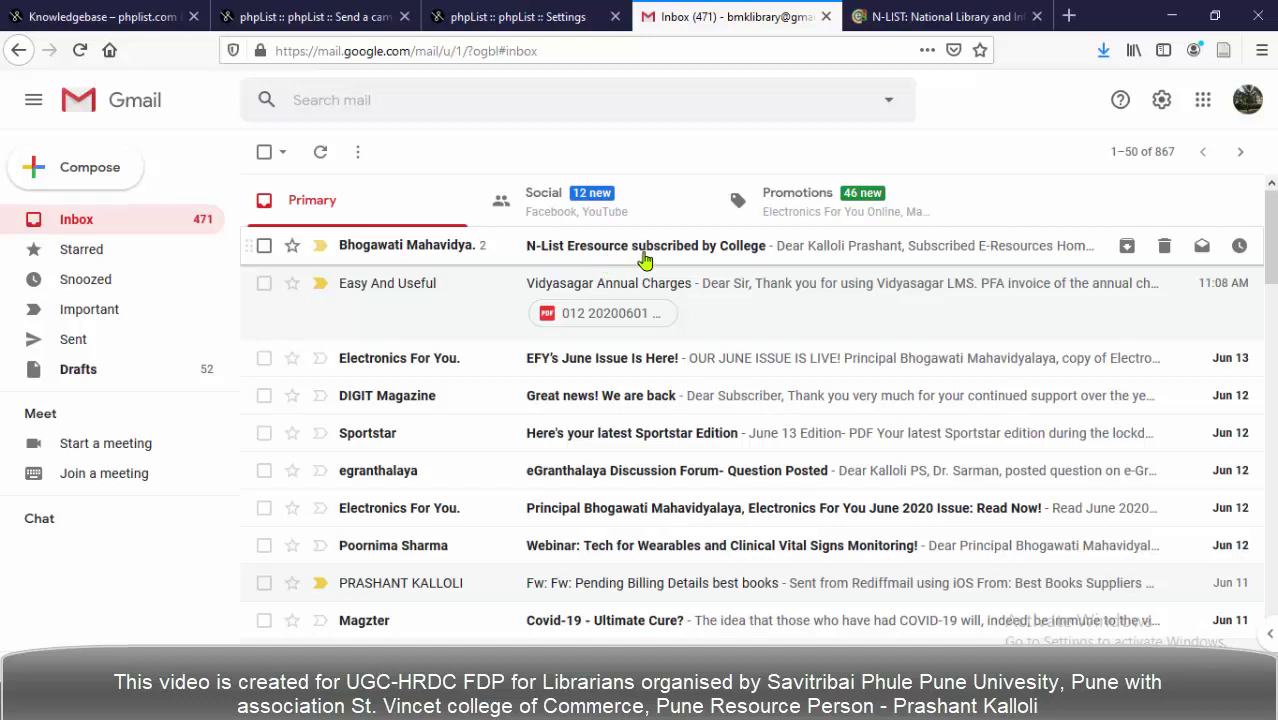
Open the 'N-List Eresource subscribed by College' email and read down to its footer links.
click(660, 255)
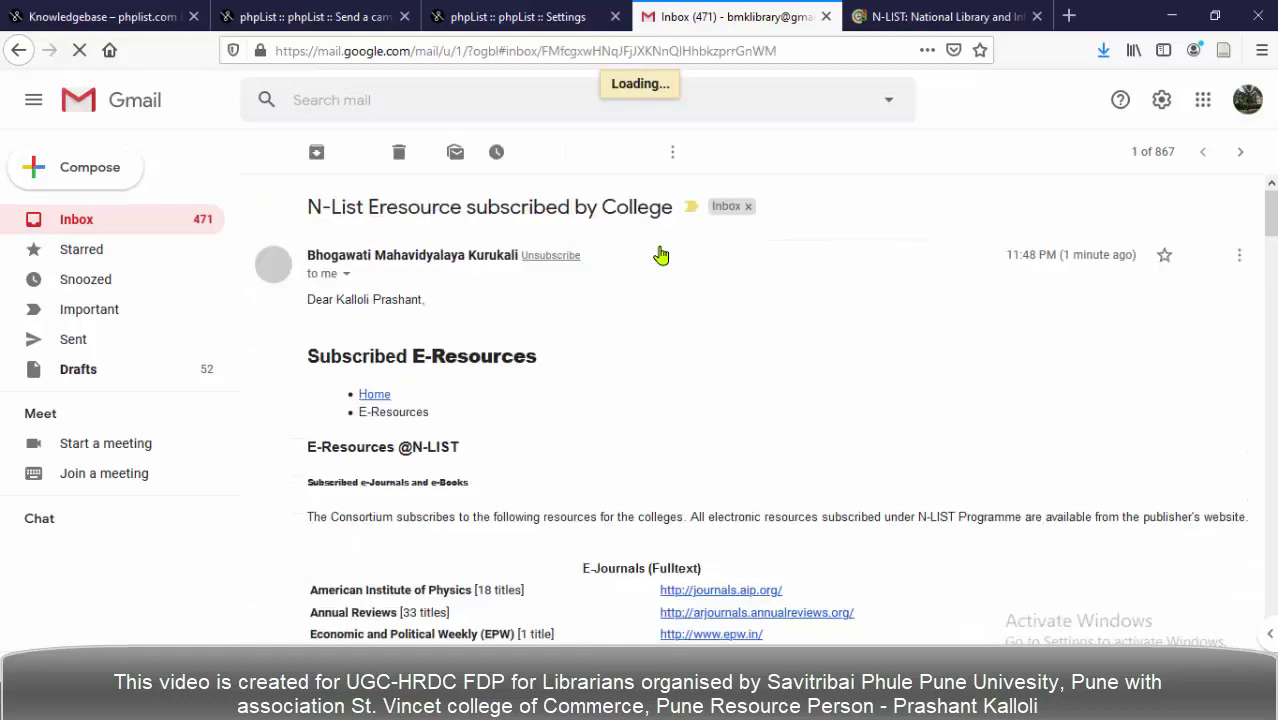
scroll(643, 333, down, 3)
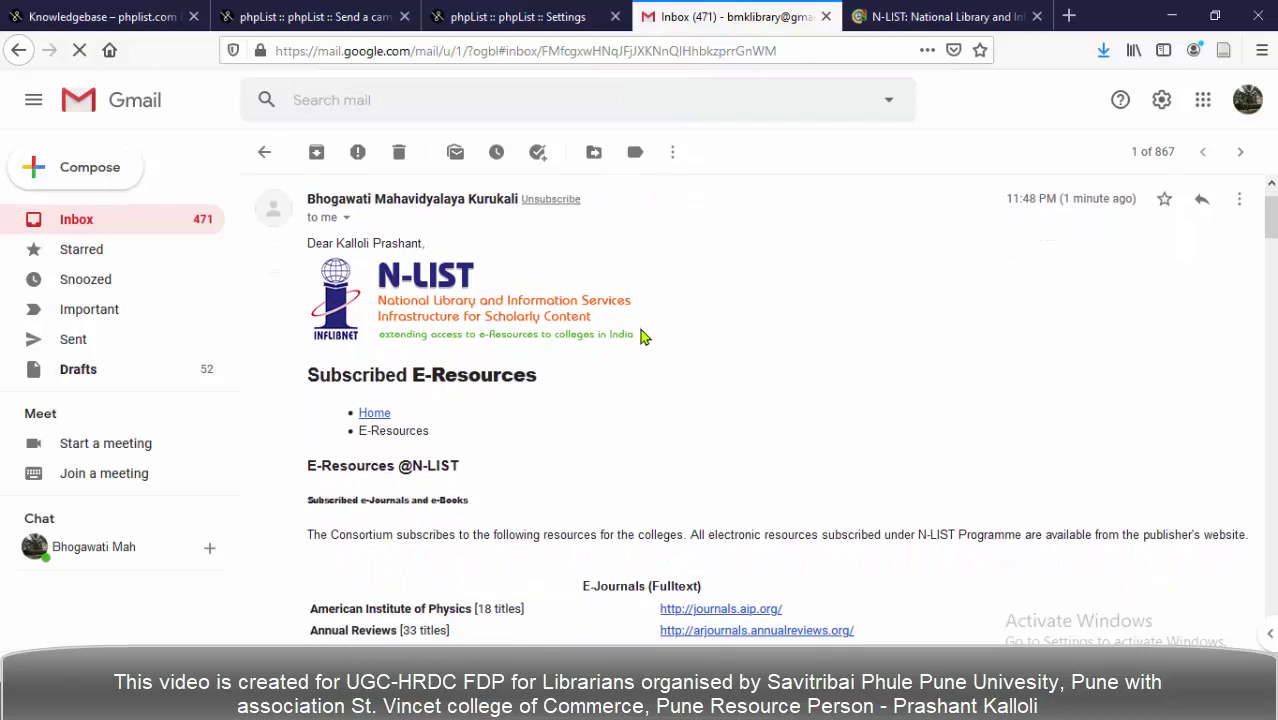
scroll(642, 335, down, 5)
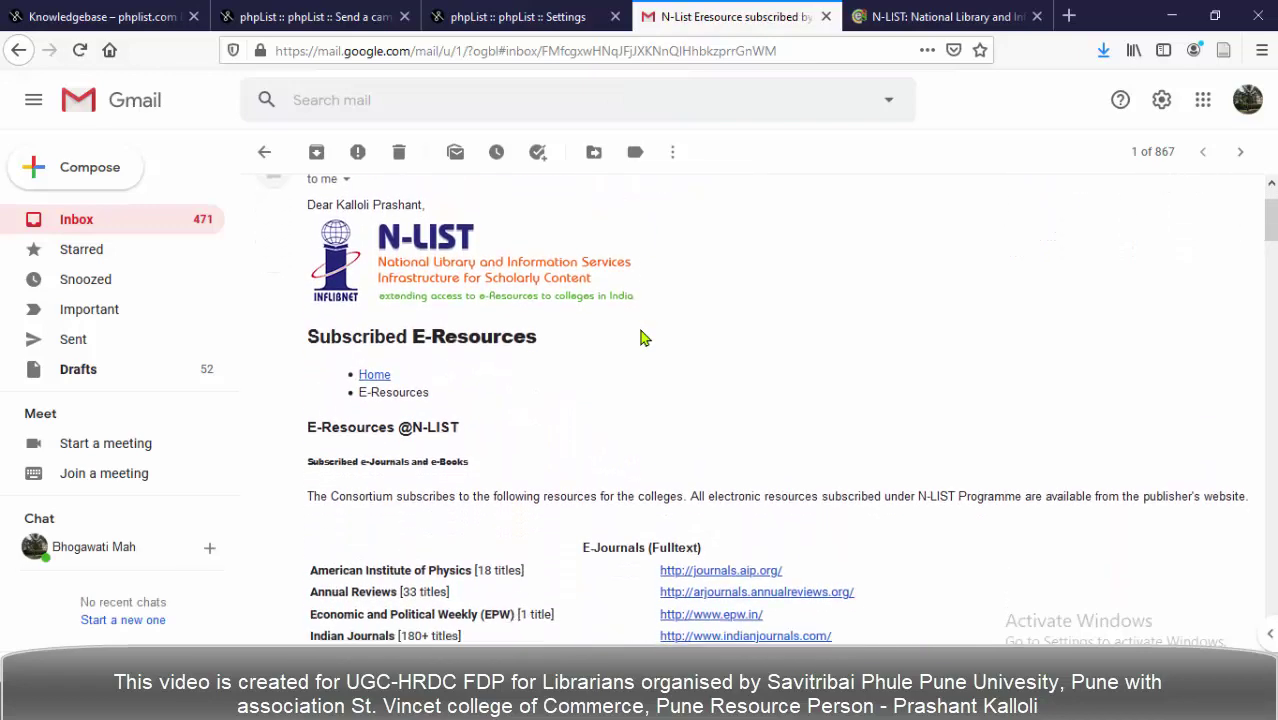
scroll(641, 333, down, 4)
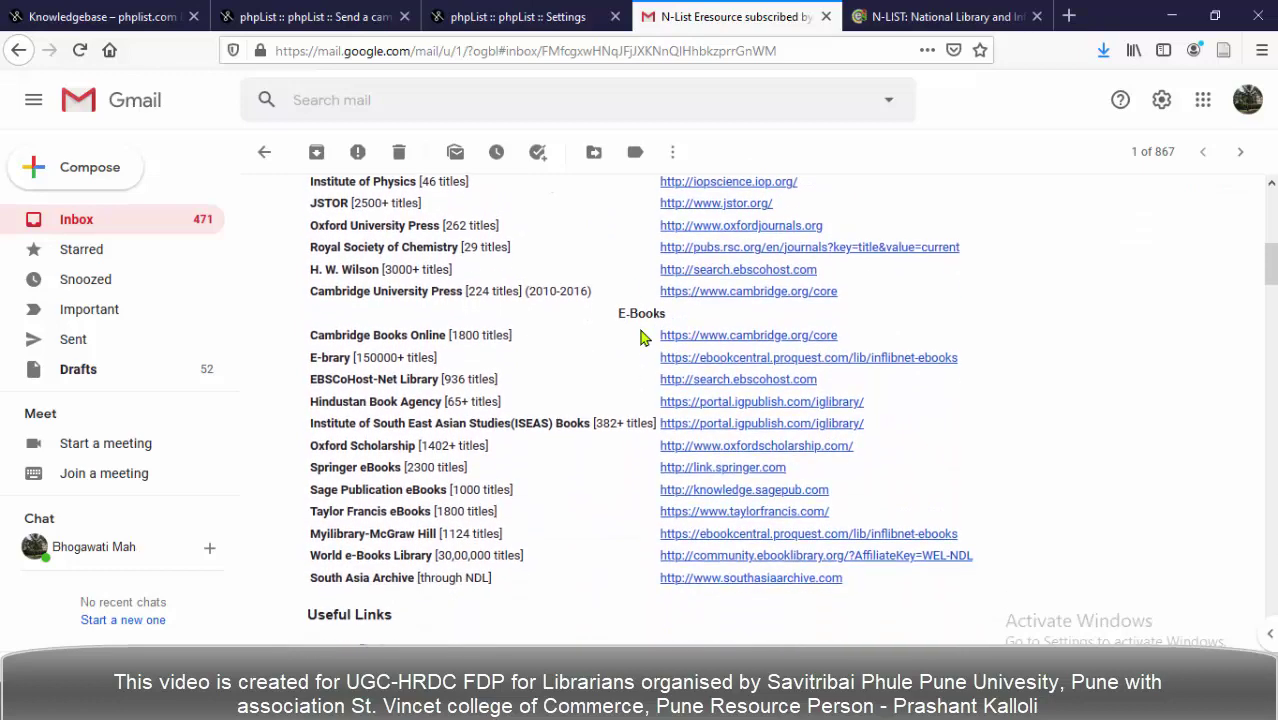
scroll(642, 335, down, 3)
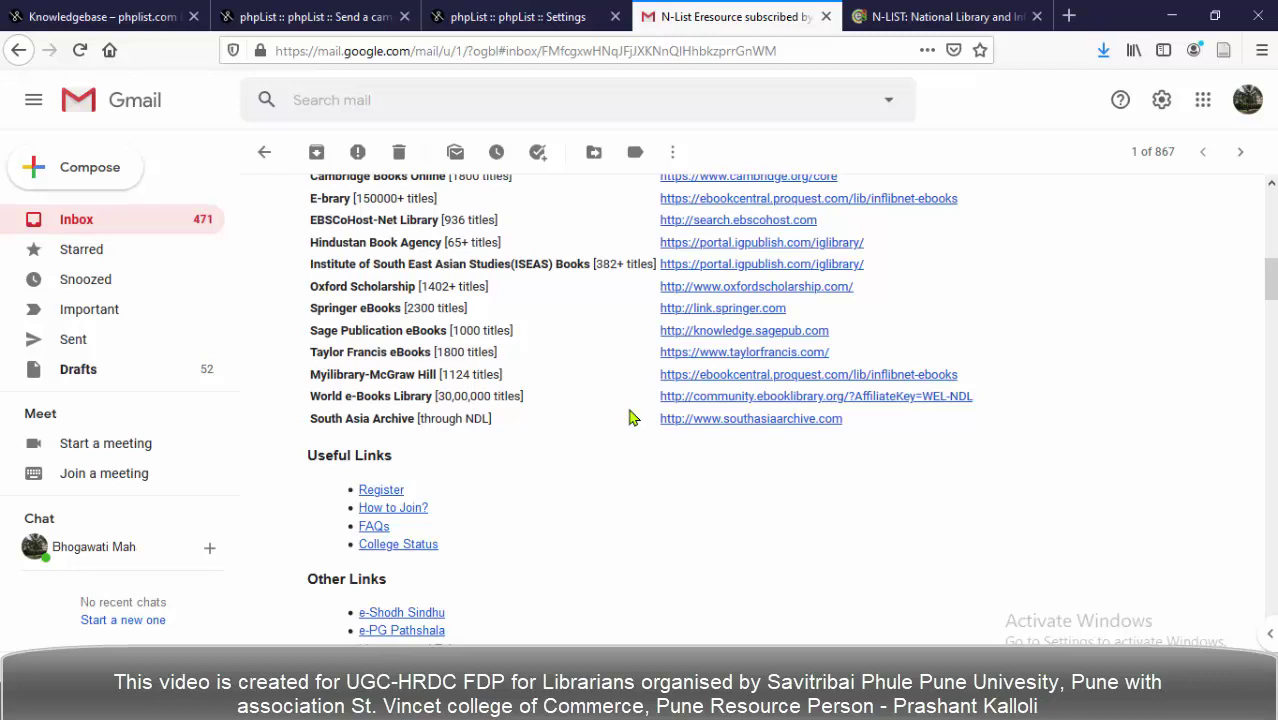
scroll(629, 418, down, 5)
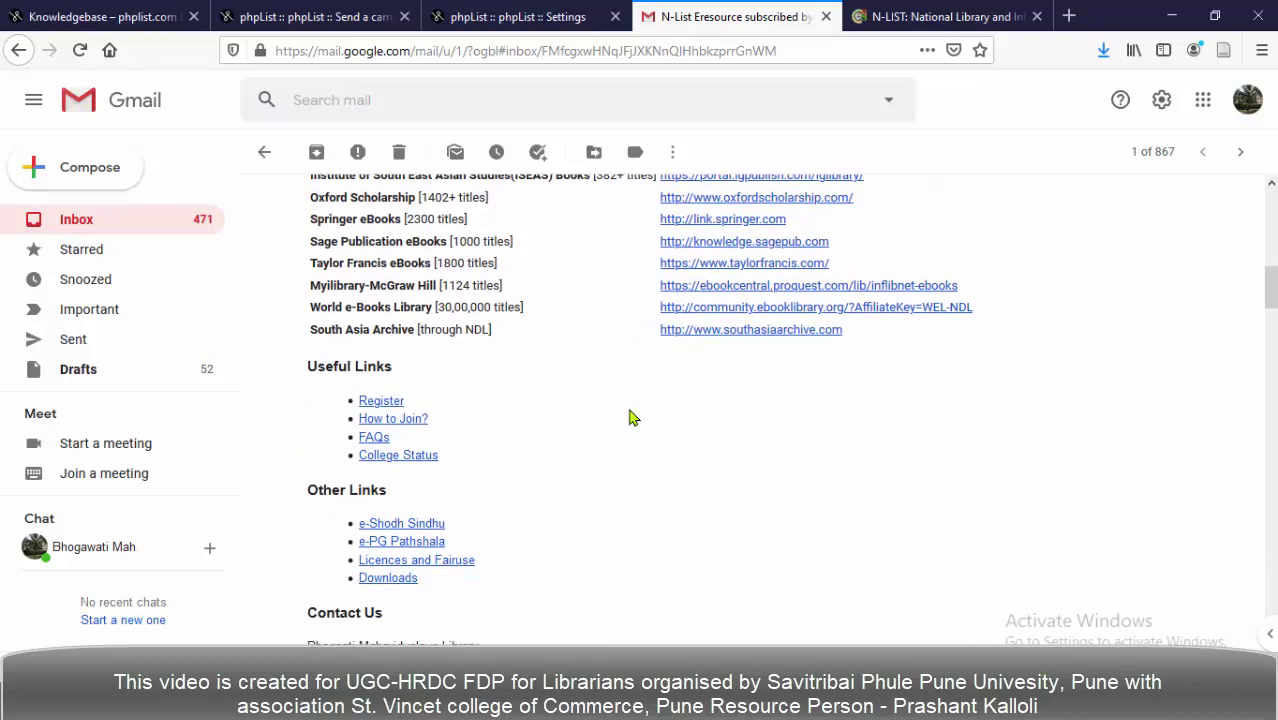
scroll(623, 423, down, 3)
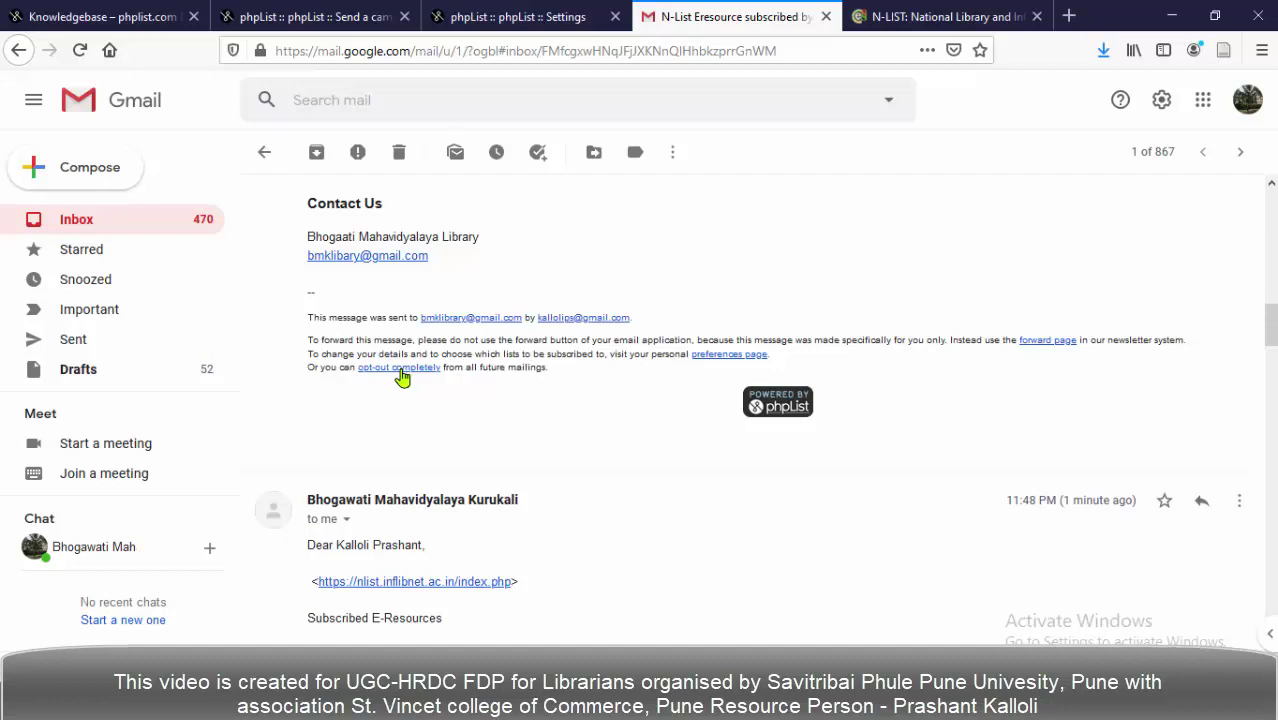
Follow the footer's 'opt-out completely' link and focus the unsubscribe reason box.
click(400, 369)
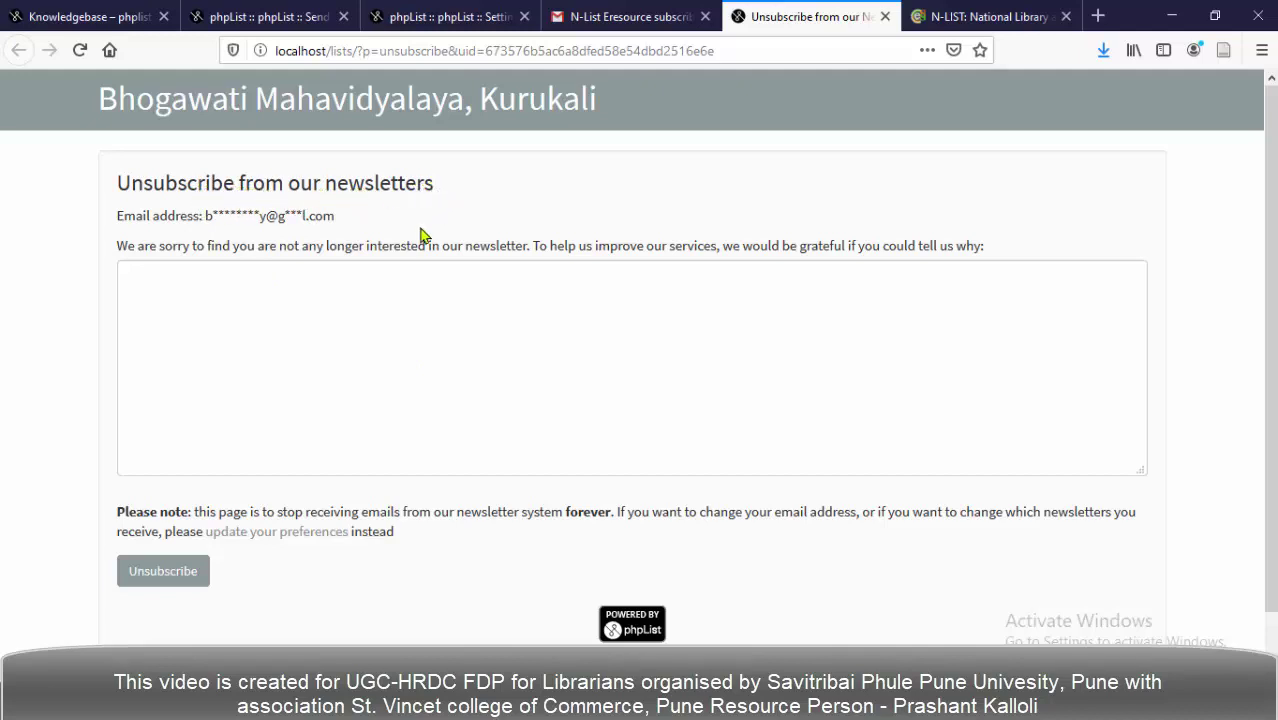
click(209, 288)
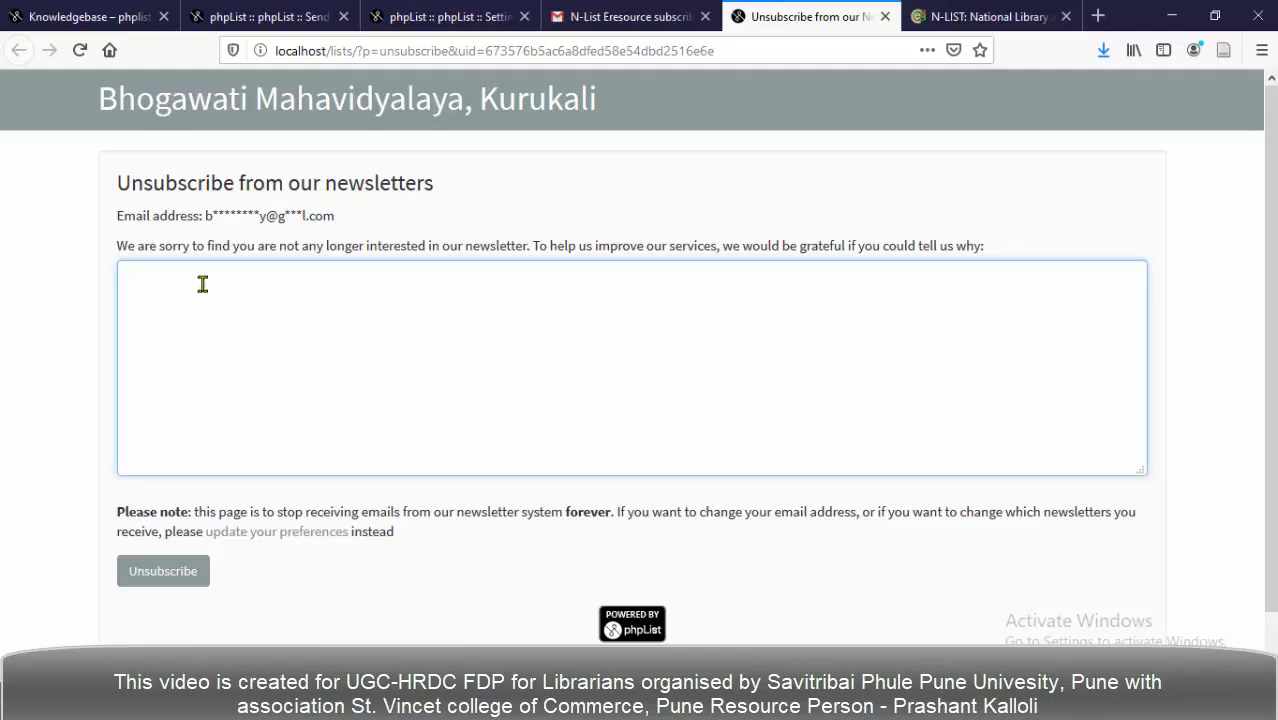
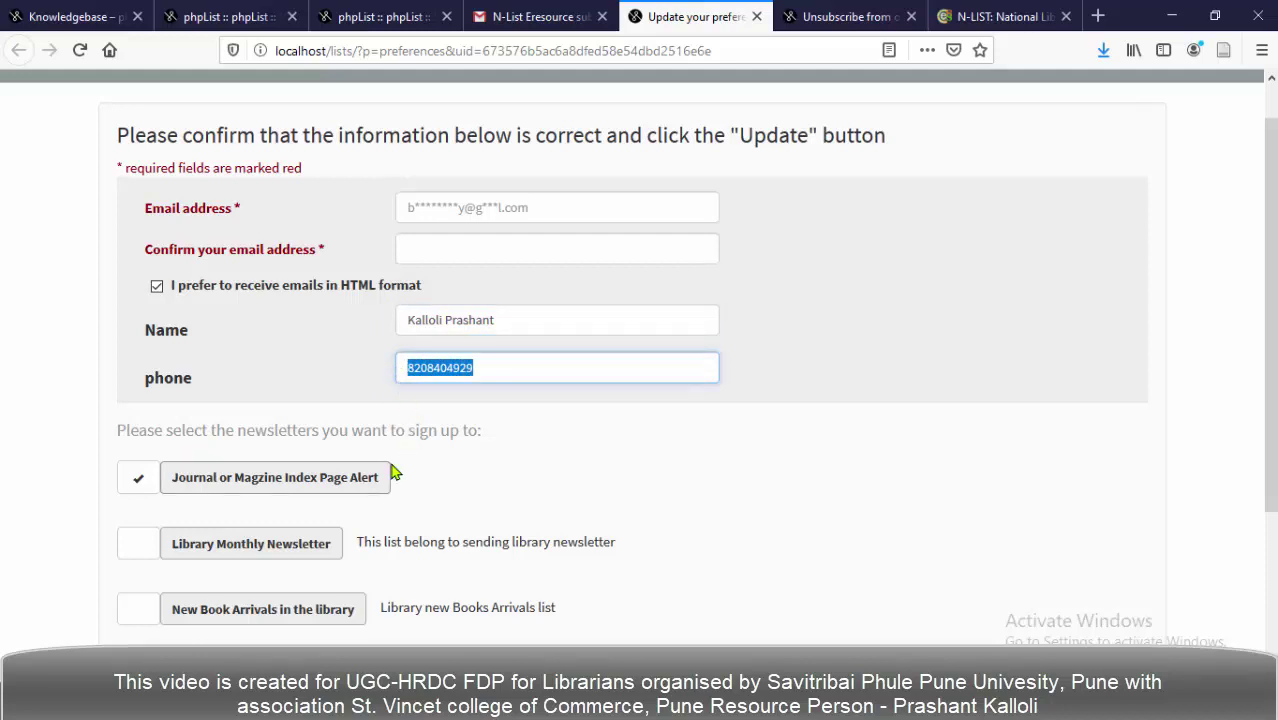
Scroll down the Update your preferences form toward the subscription list checkboxes.
scroll(415, 455, down, 2)
Tick Library Monthly Newsletter, submit the update, and dismiss the missing-email alert.
scroll(442, 423, down, 2)
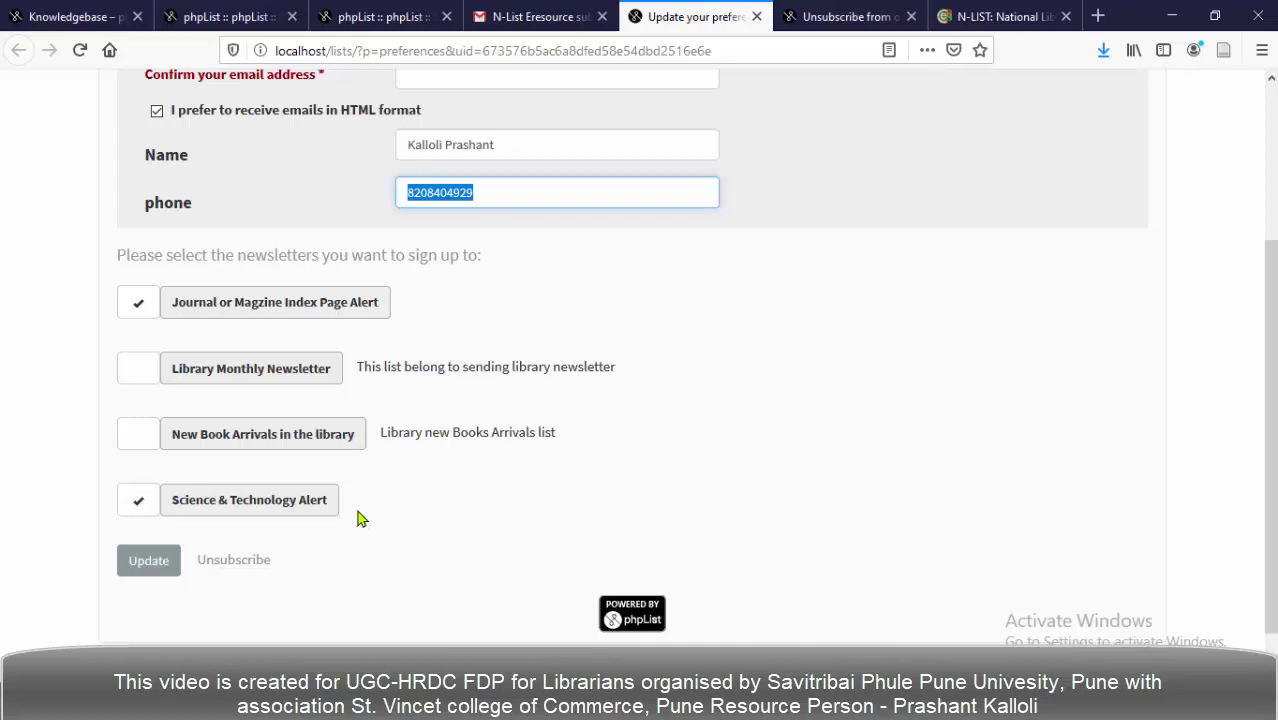
click(138, 373)
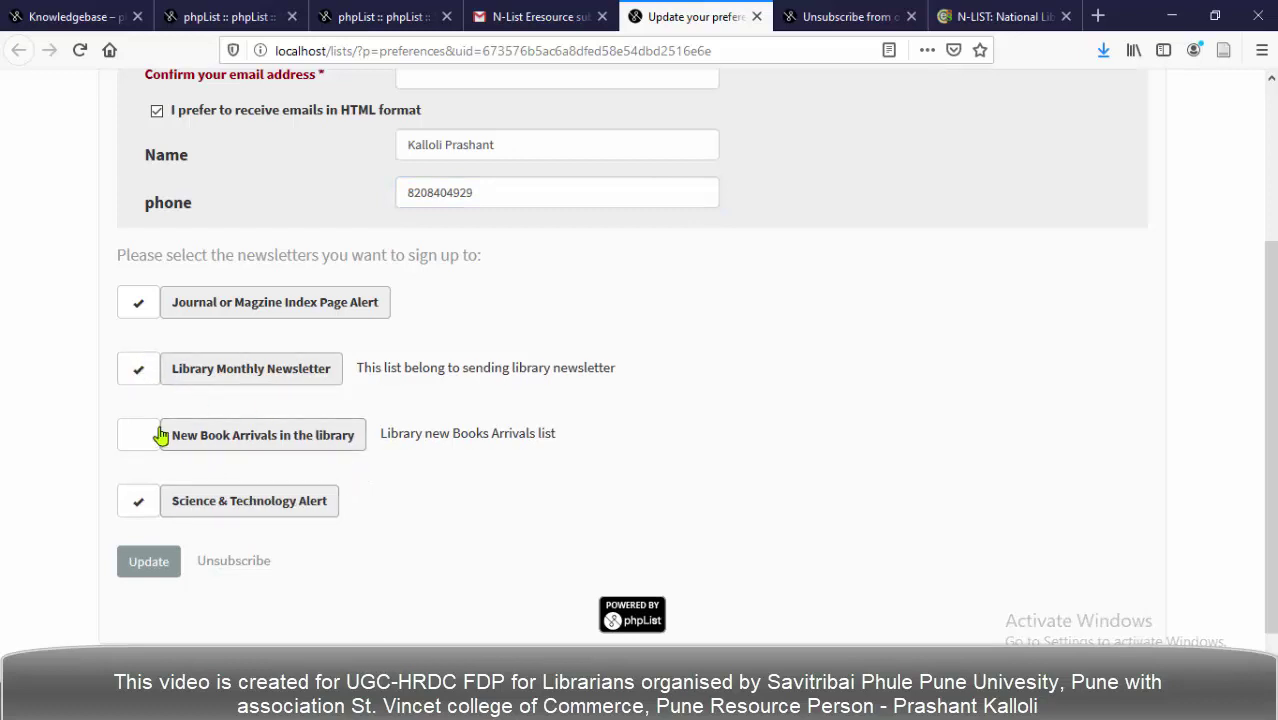
click(138, 570)
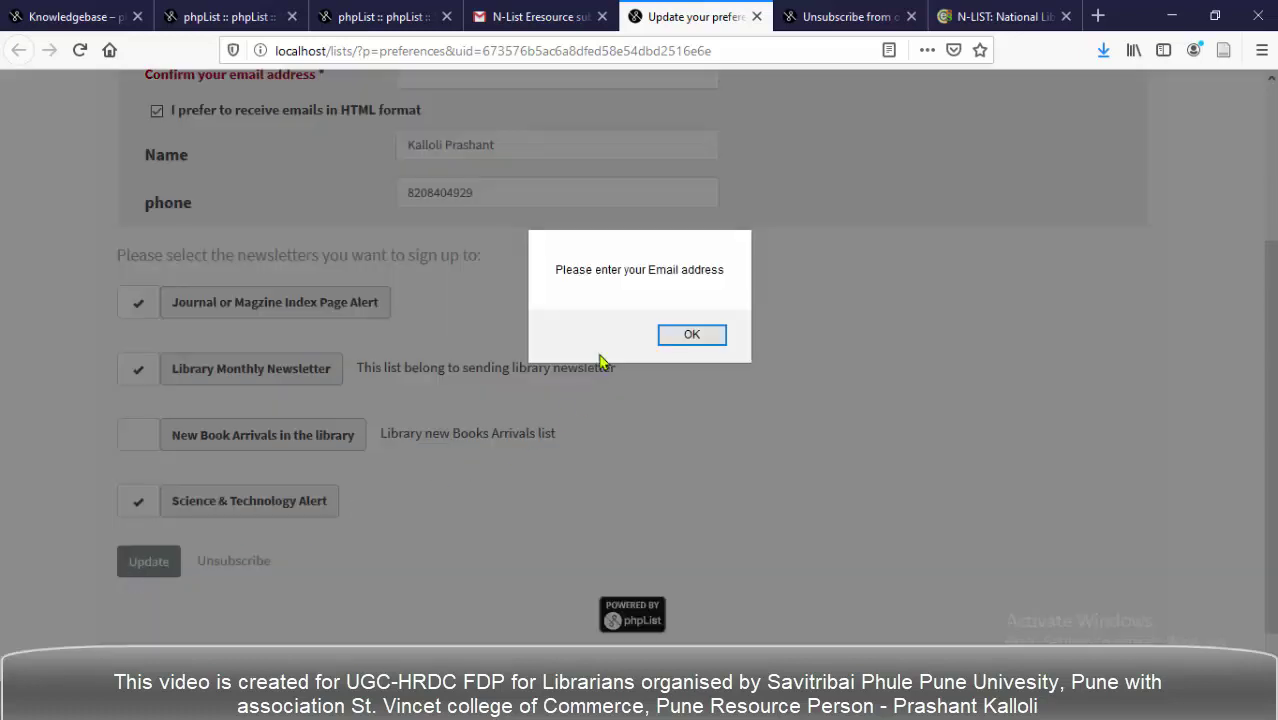
click(690, 335)
Enter the subscriber's email address in the confirm field, submit, and dismiss the missing-email alert.
scroll(485, 352, up, 3)
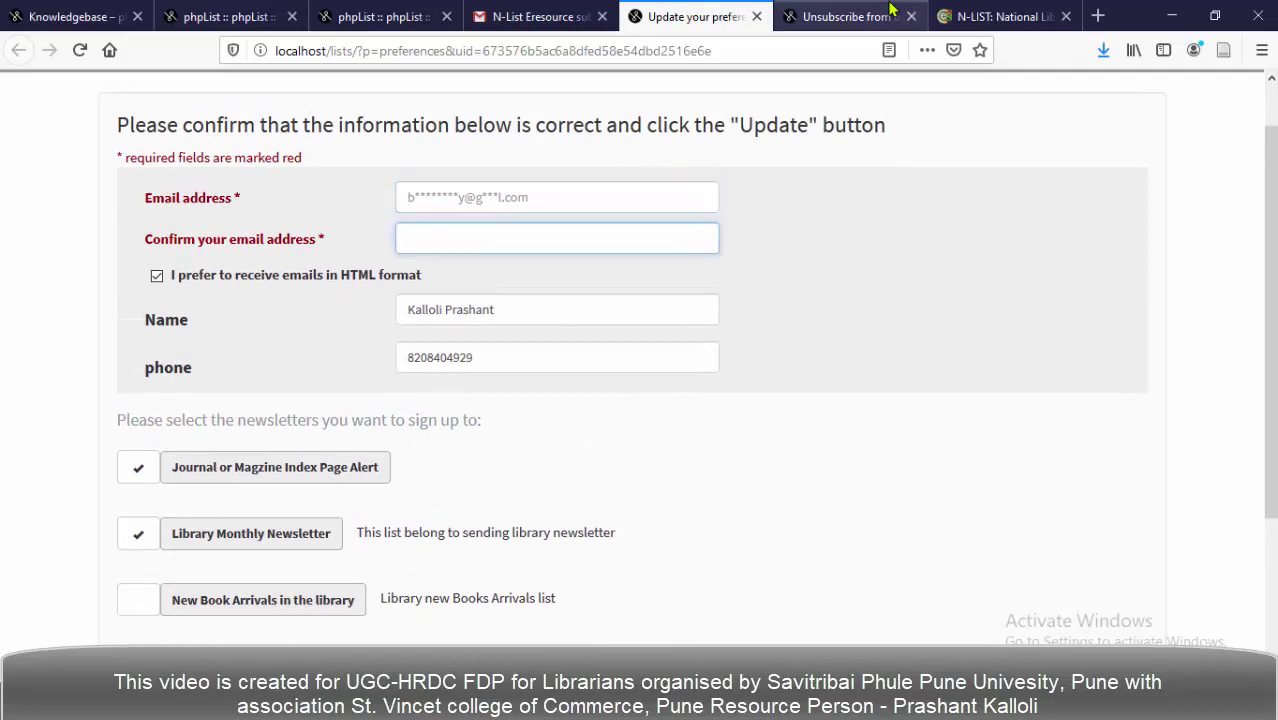
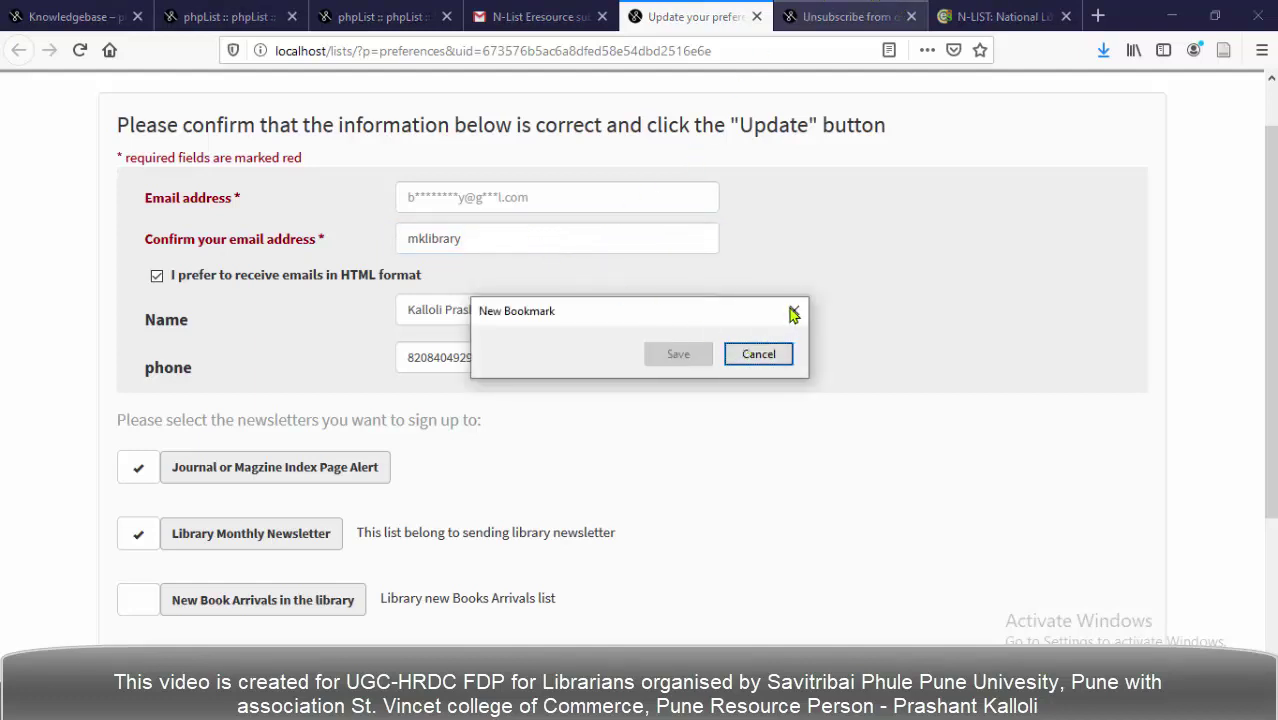
click(758, 355)
click(516, 238)
key(ctrl+a)
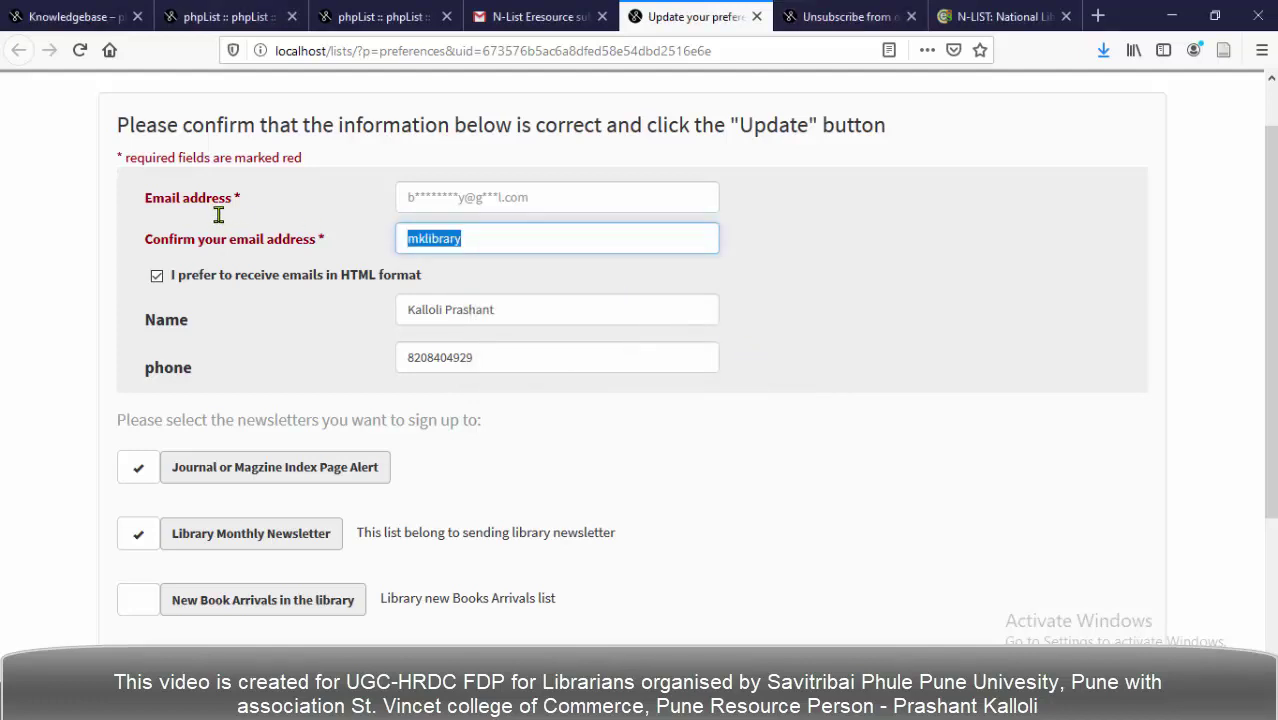
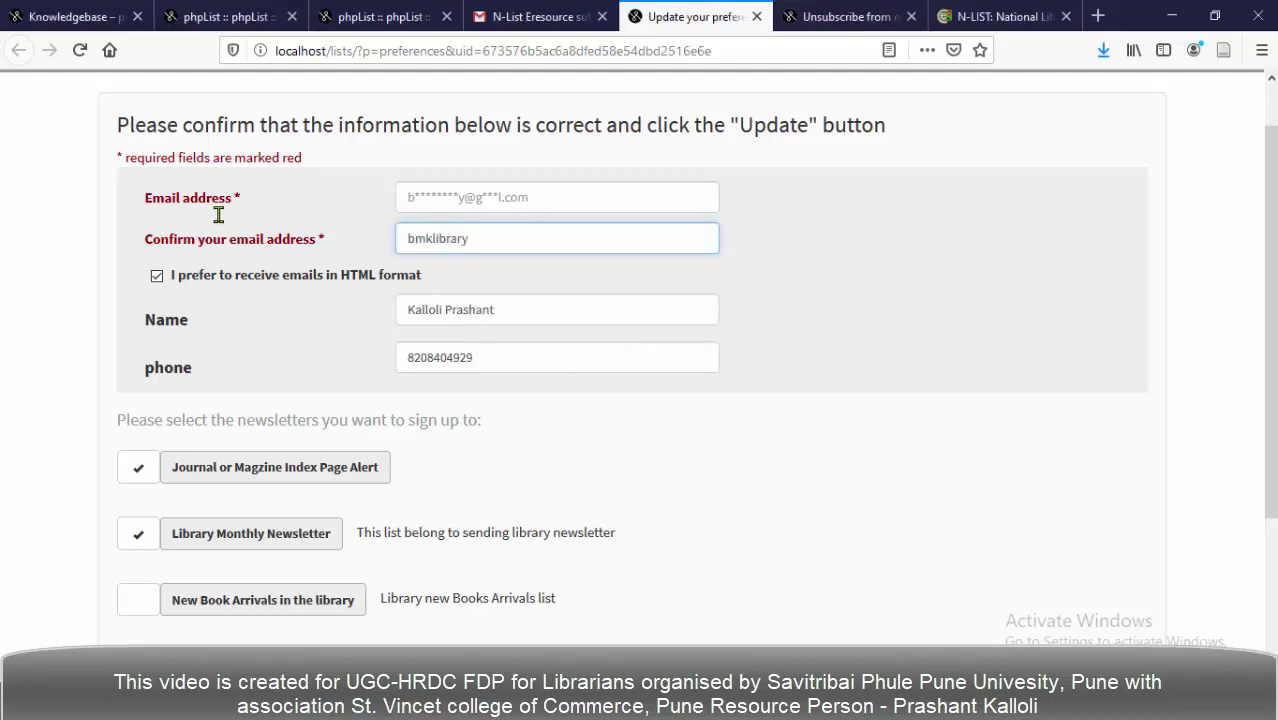
scroll(670, 470, down, 2)
scroll(673, 470, down, 3)
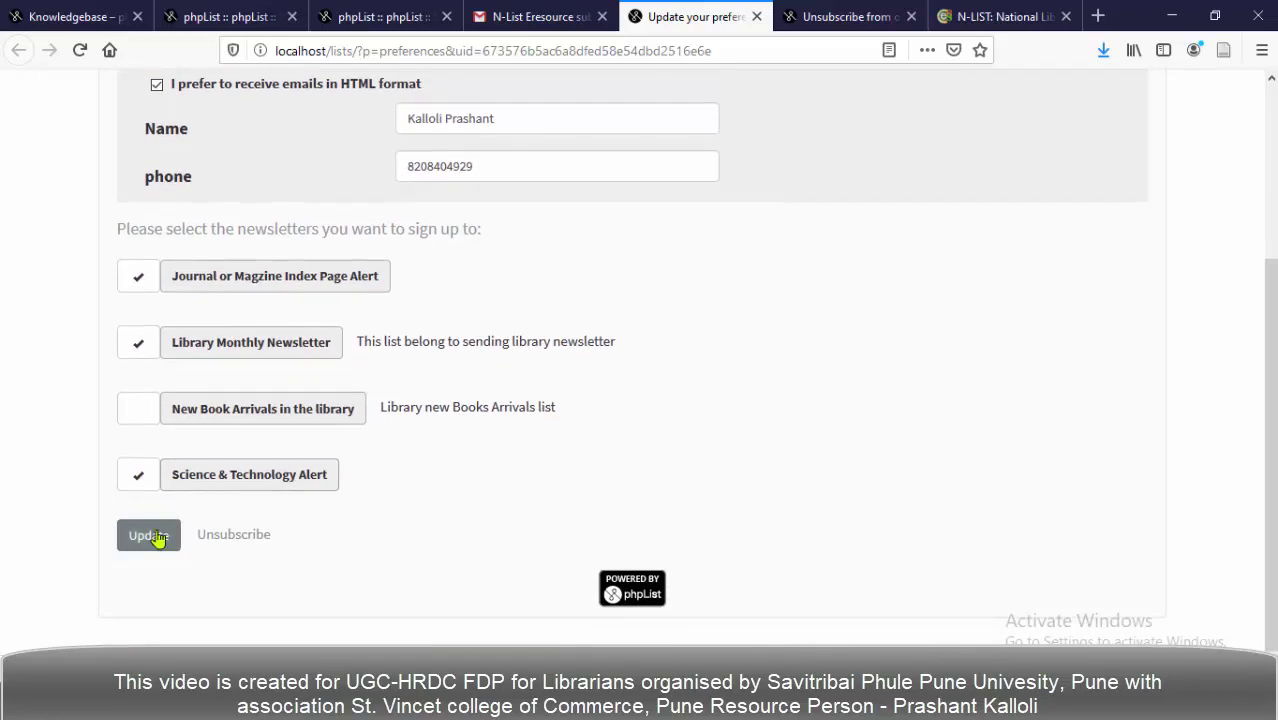
click(148, 536)
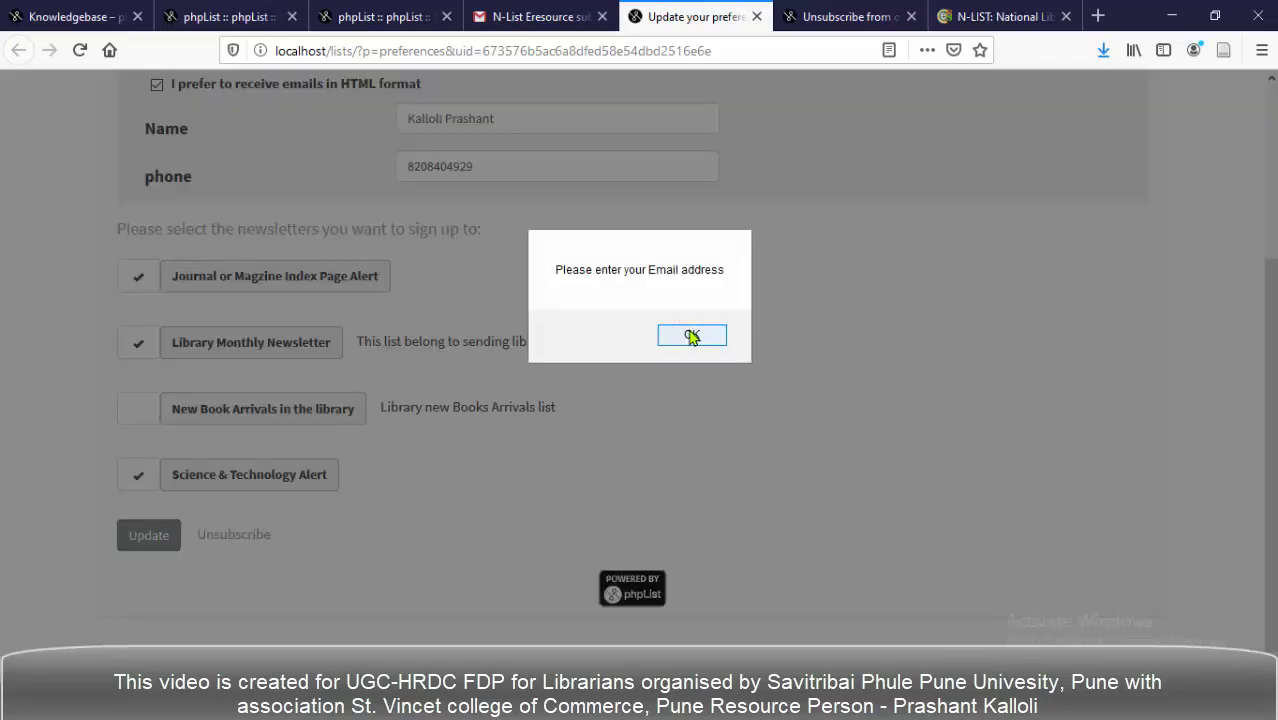
click(691, 337)
Fill the email field from the autocomplete suggestion and submit the preferences again.
scroll(524, 242, up, 2)
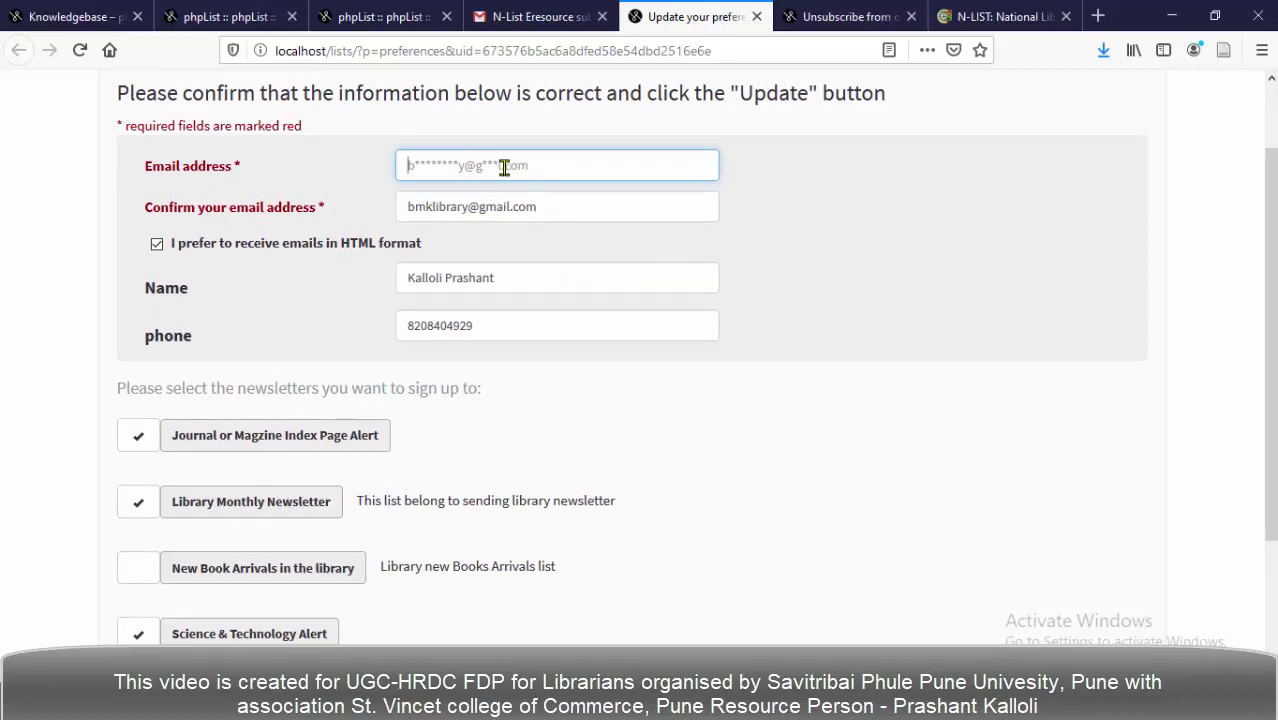
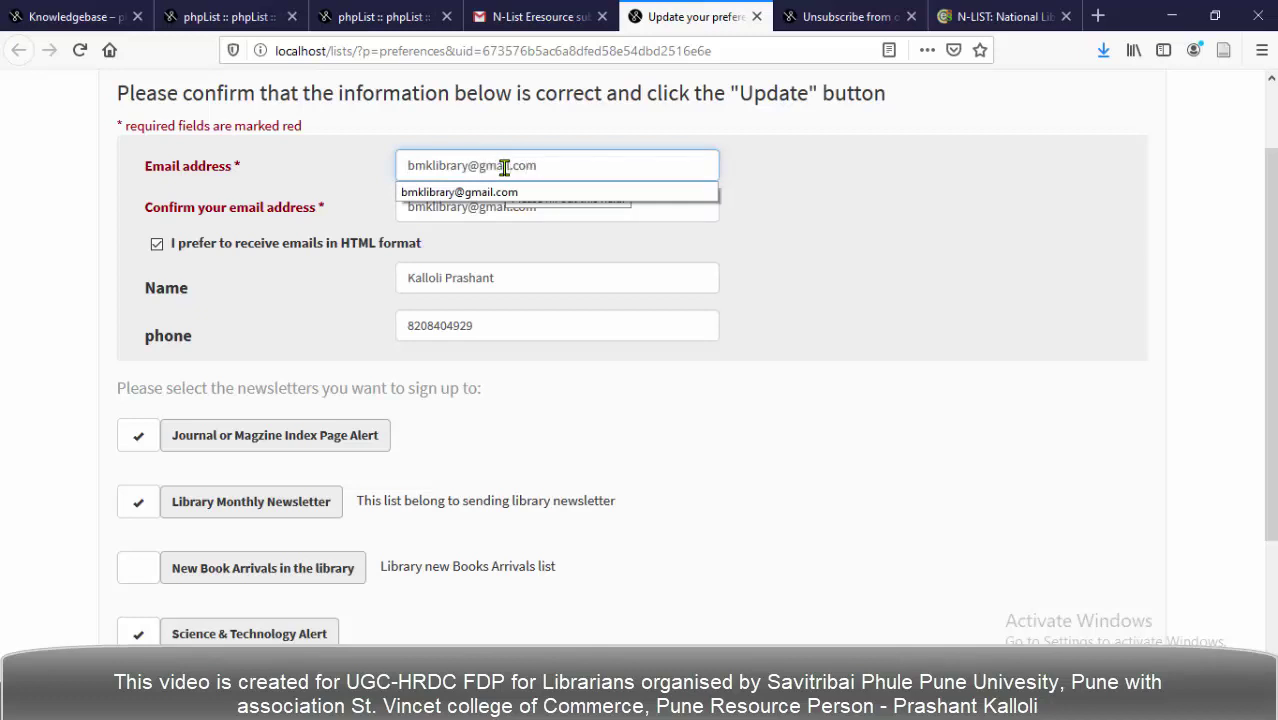
click(778, 200)
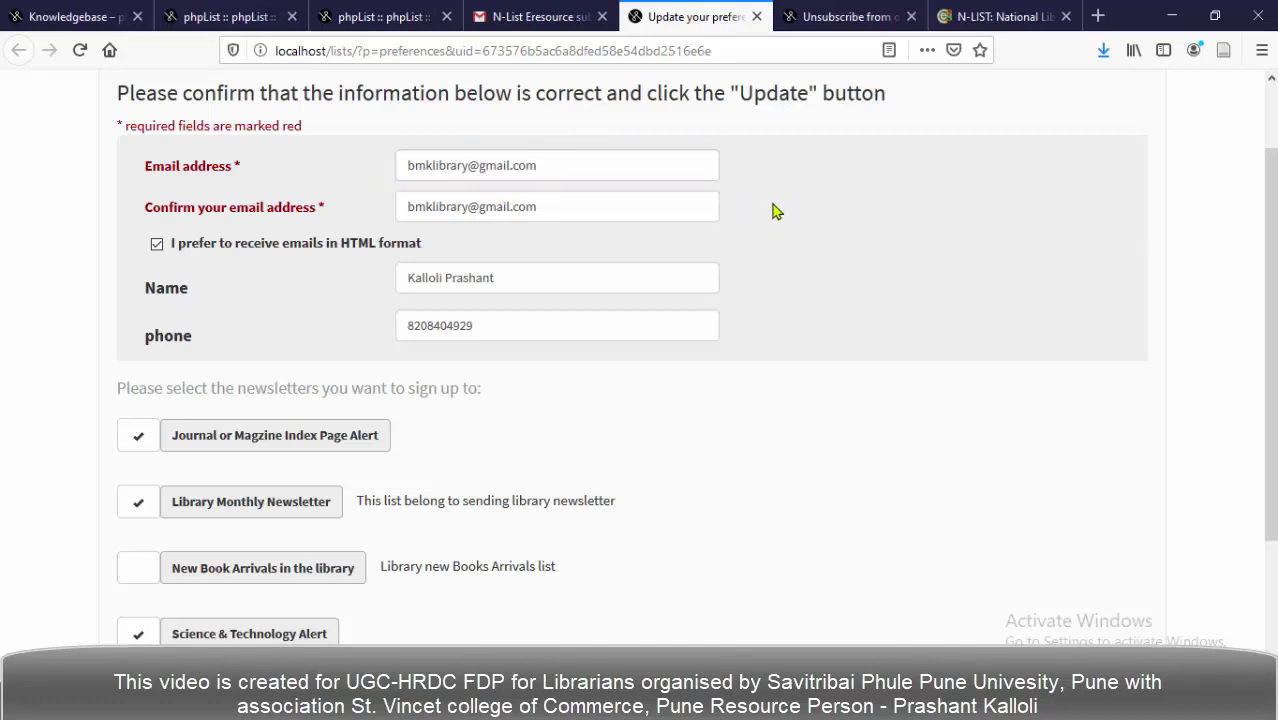
scroll(388, 340, down, 1)
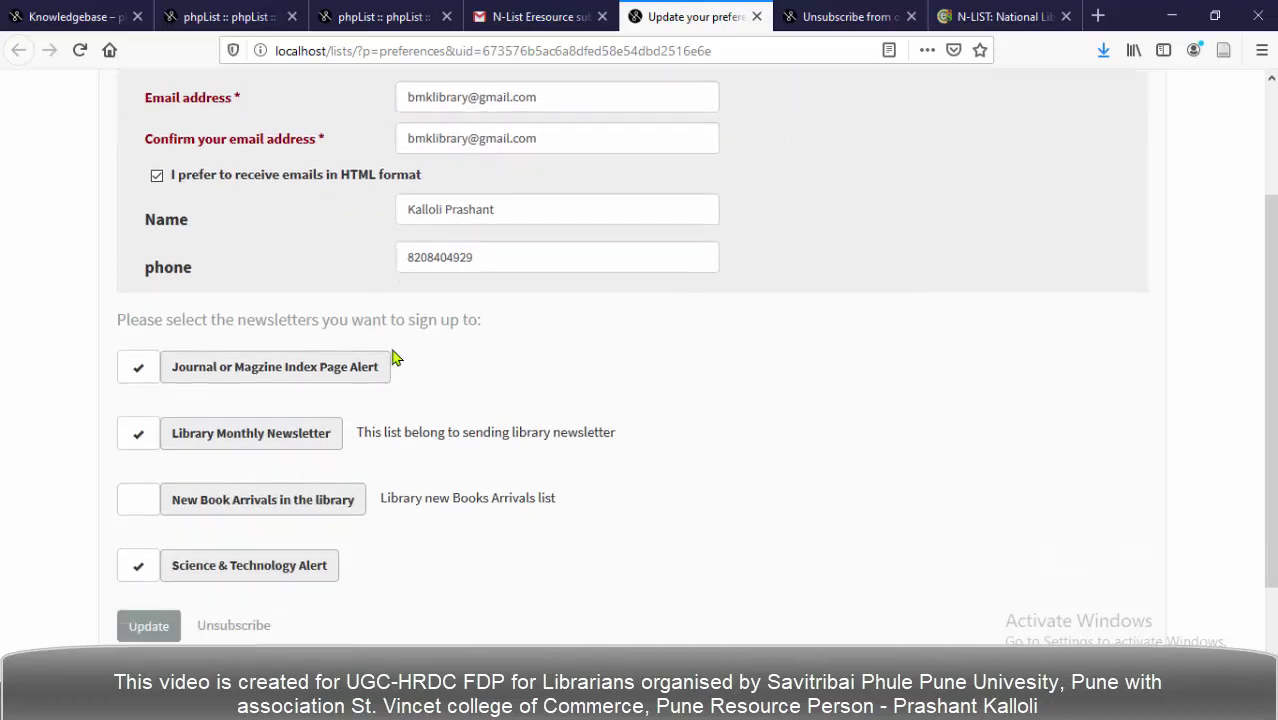
scroll(390, 345, down, 2)
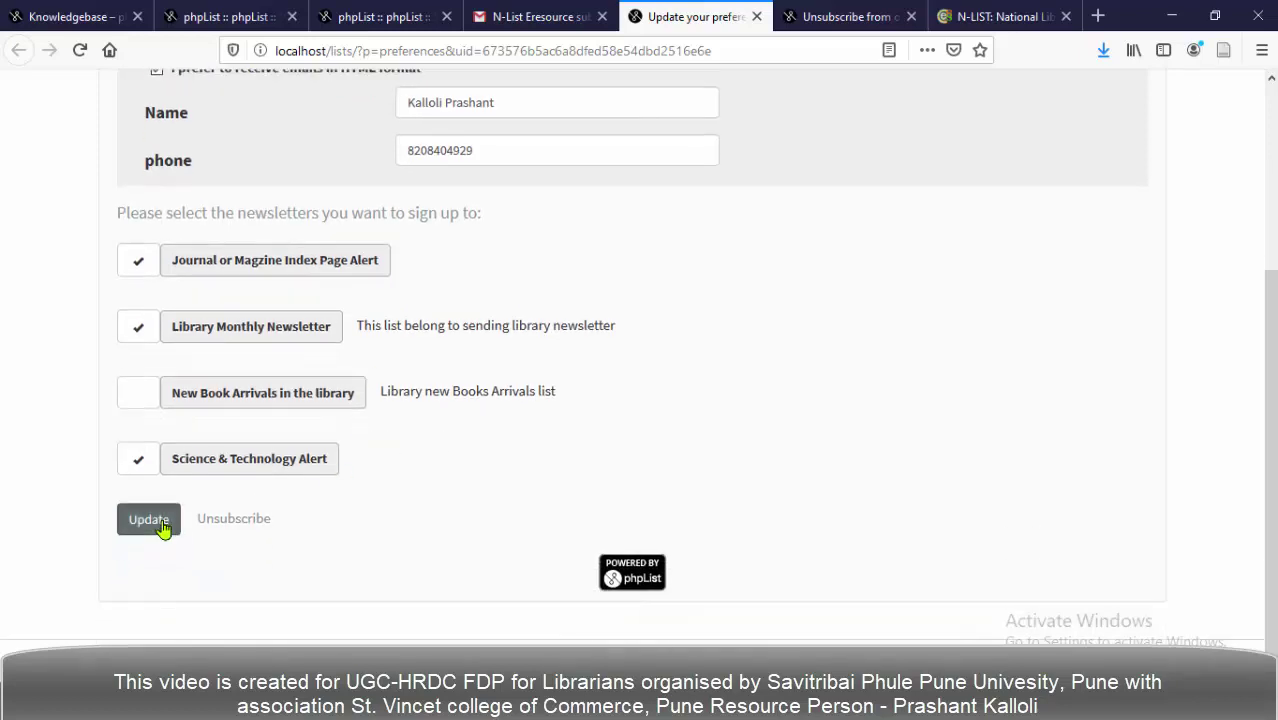
click(149, 519)
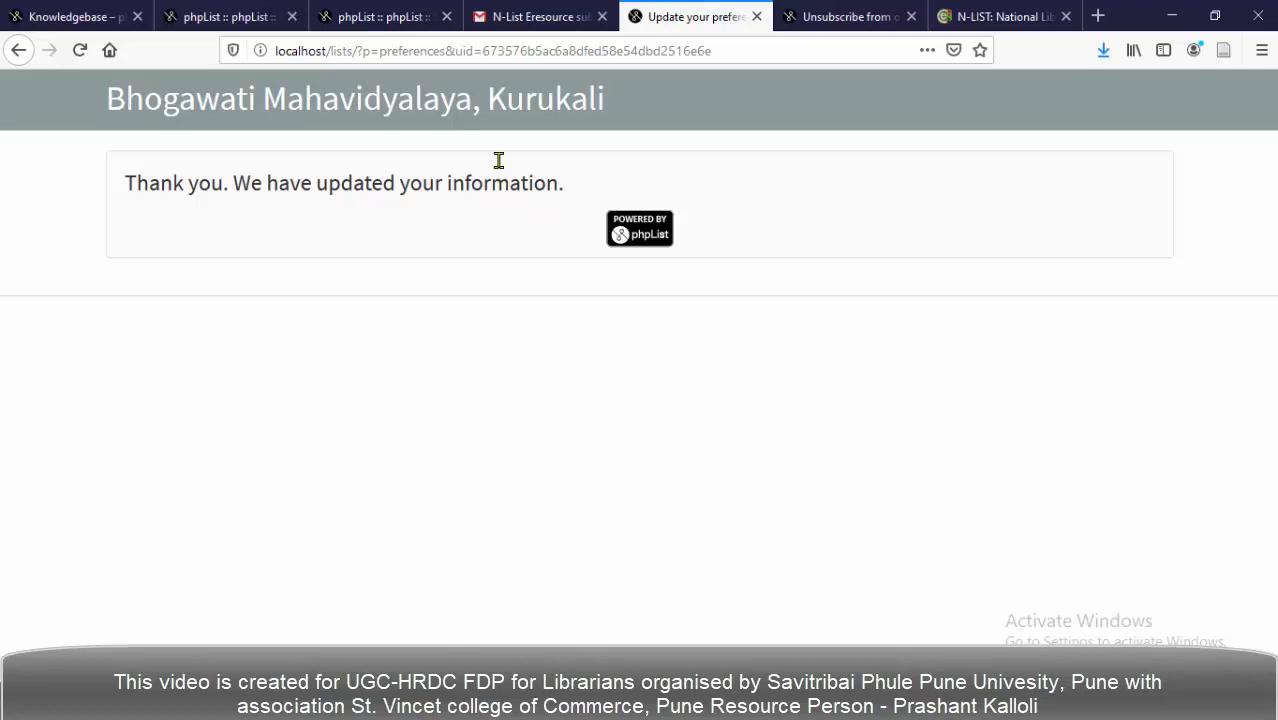
Switch to the phpList Config tab showing the default campaign footer templates.
click(368, 20)
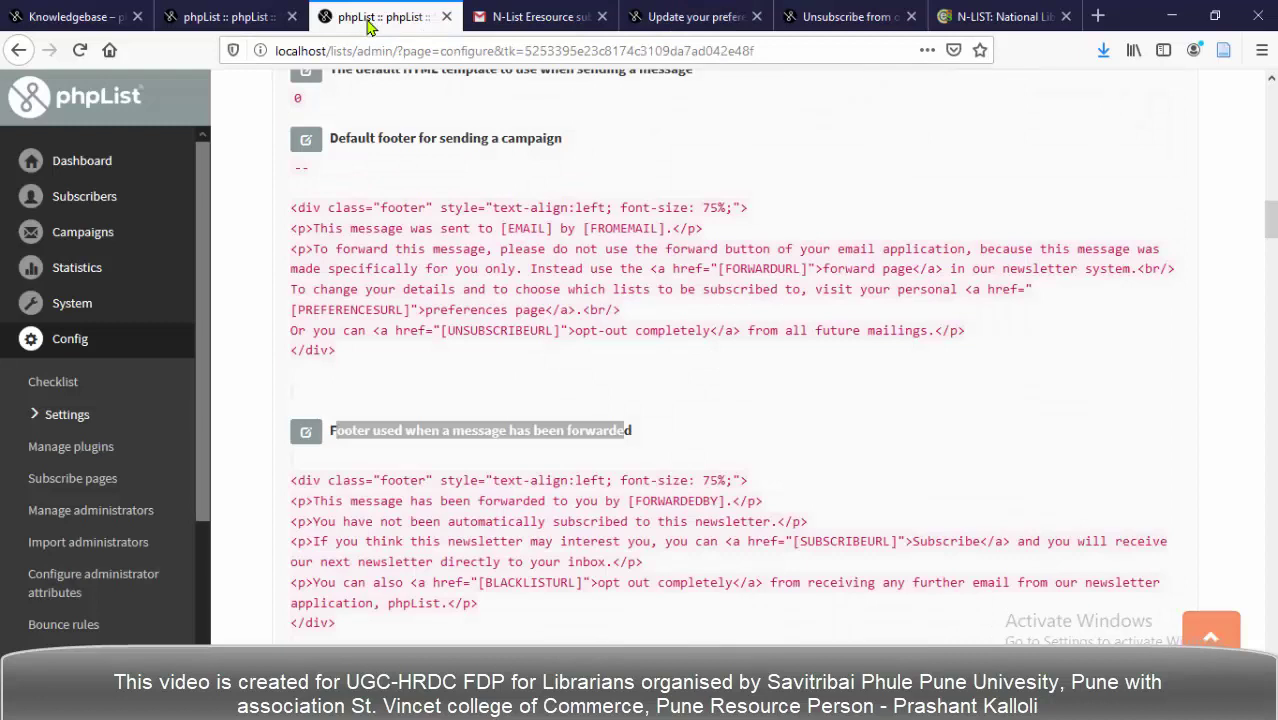
Return to the campaign page and review the composed message down to its Footer.
click(232, 18)
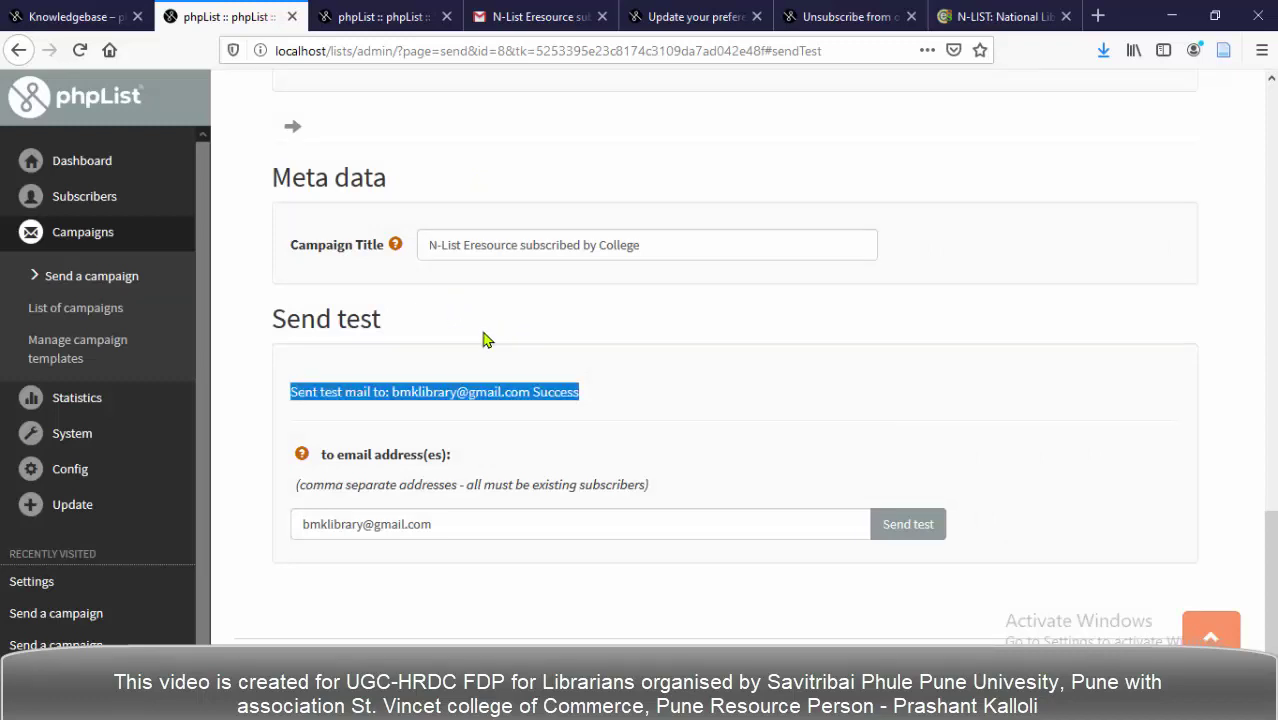
scroll(490, 335, up, 3)
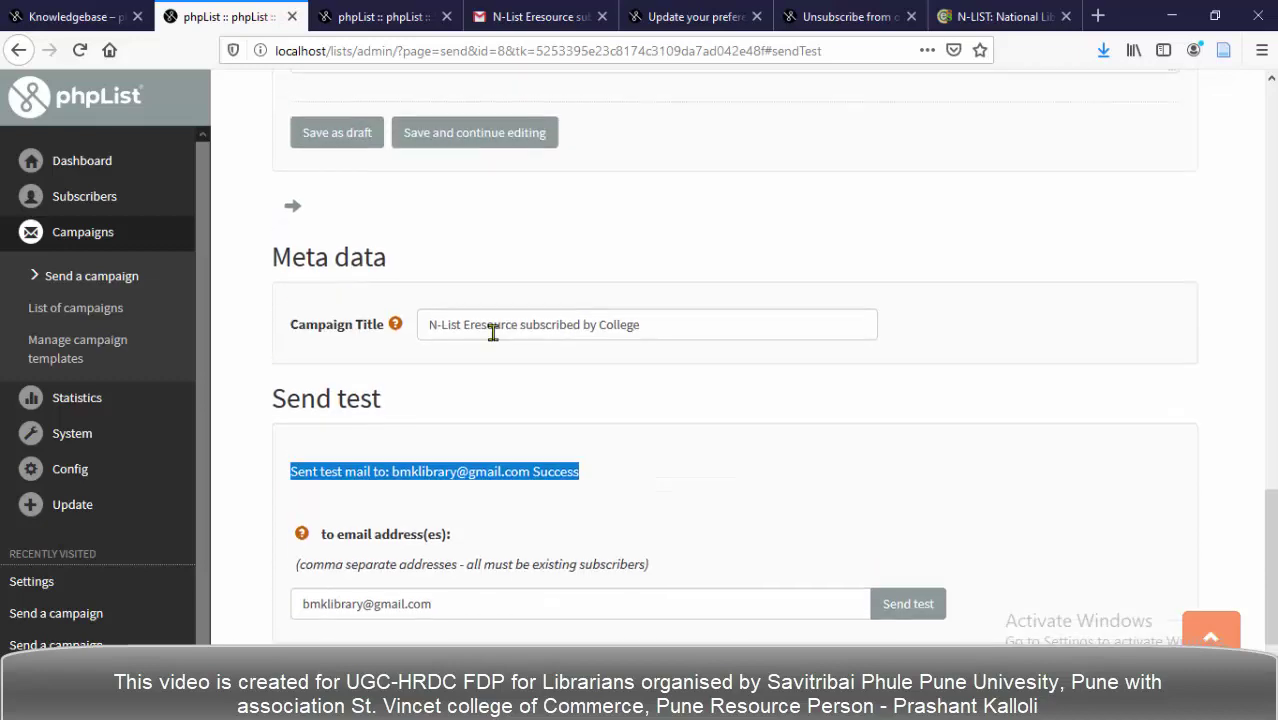
scroll(617, 341, up, 6)
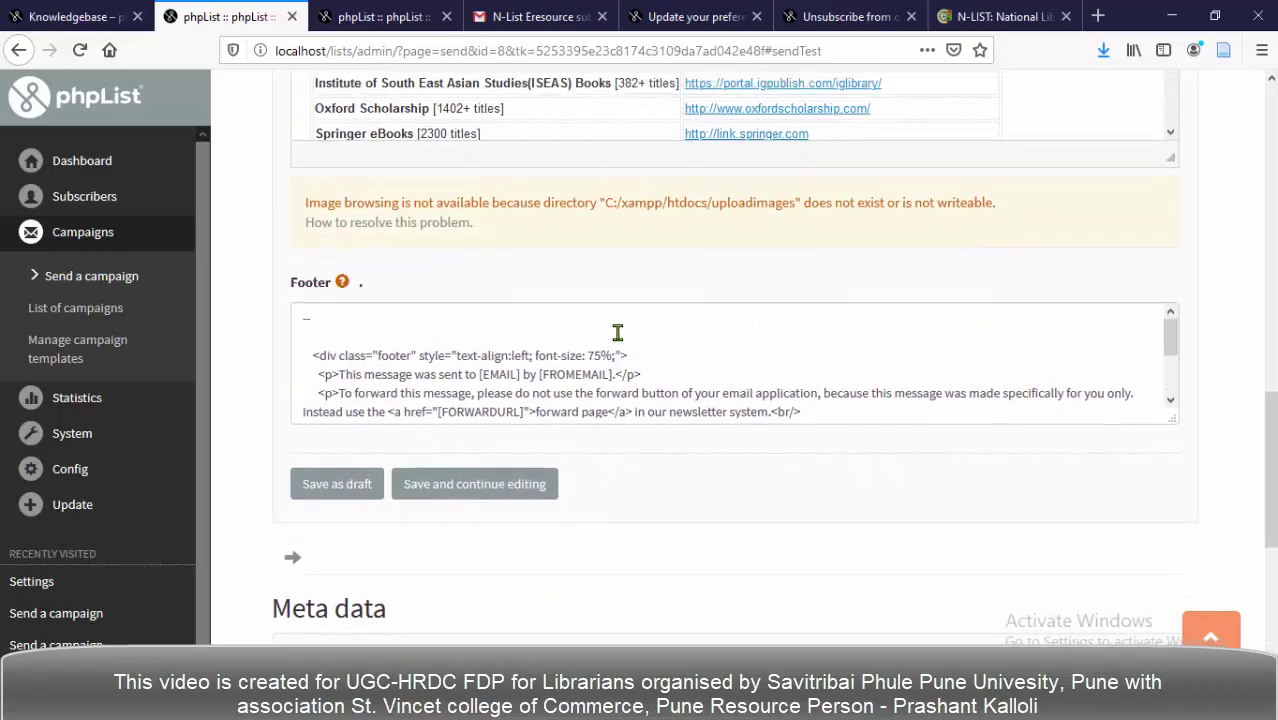
scroll(617, 333, up, 4)
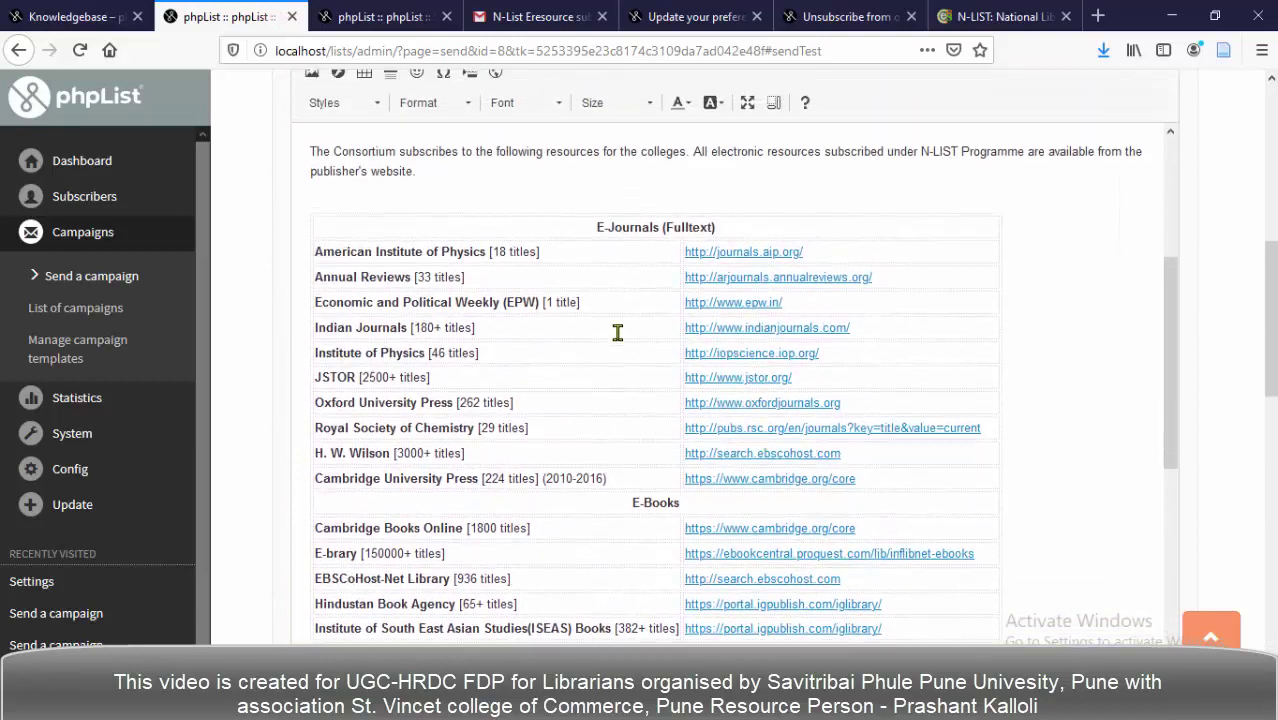
scroll(465, 290, up, 5)
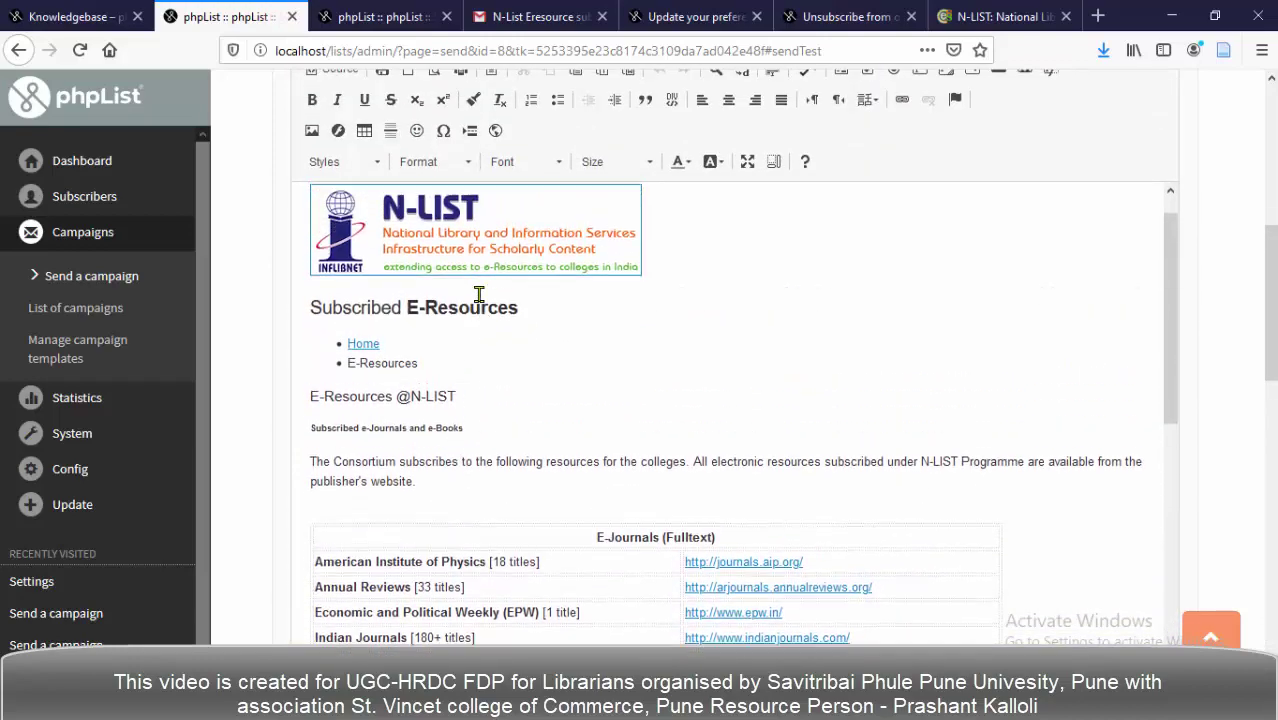
scroll(400, 212, up, 1)
scroll(414, 422, down, 4)
scroll(413, 477, down, 8)
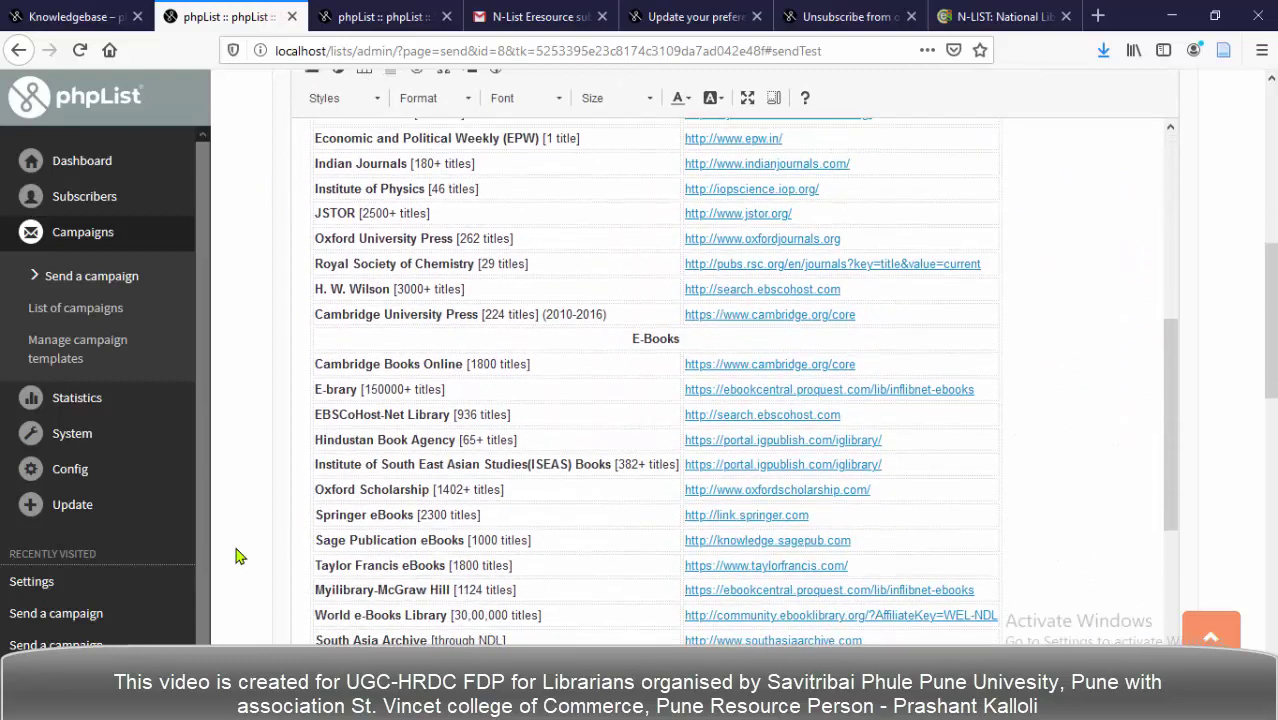
scroll(249, 558, down, 3)
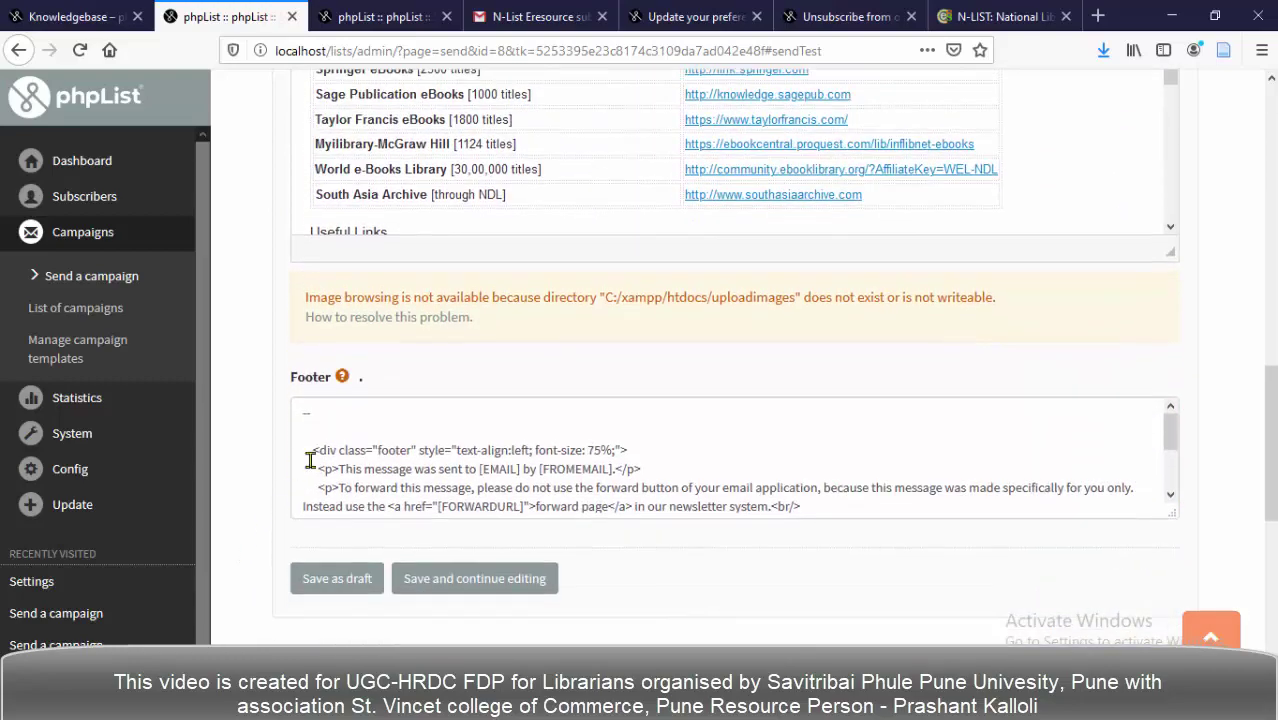
click(433, 427)
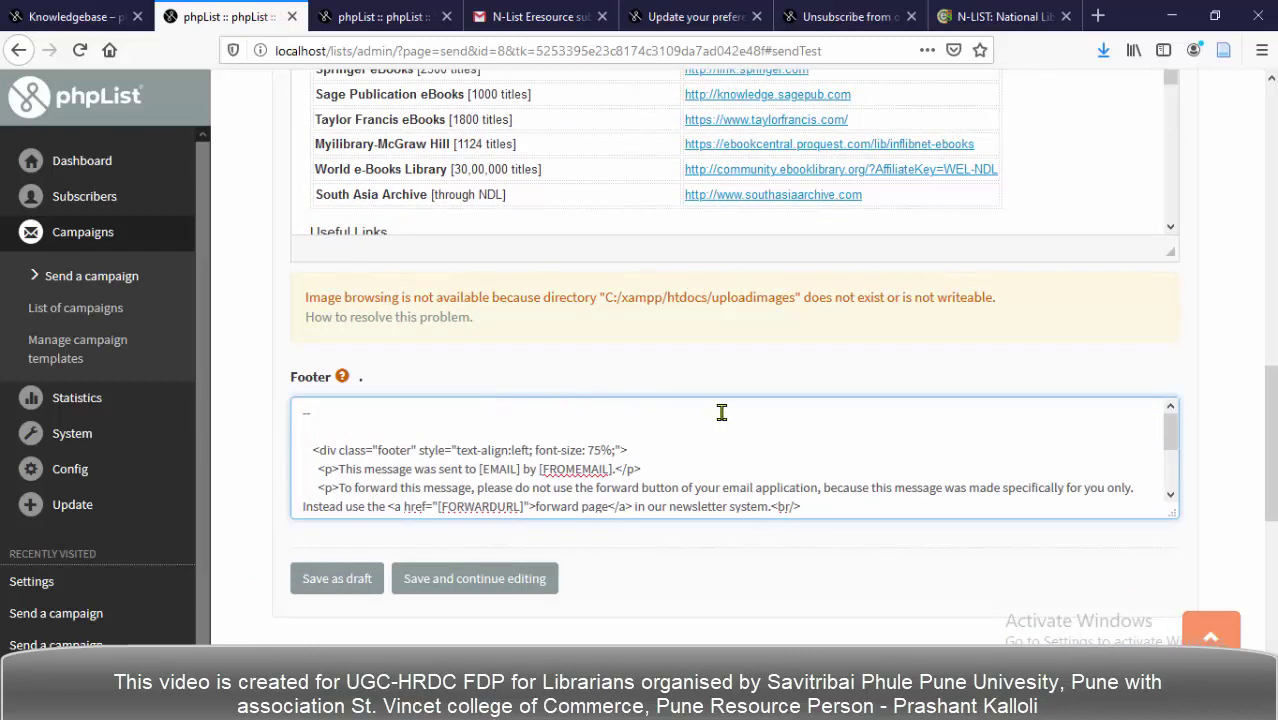
Save the campaign content and continue editing from the top of the Content step.
scroll(1240, 400, down, 2)
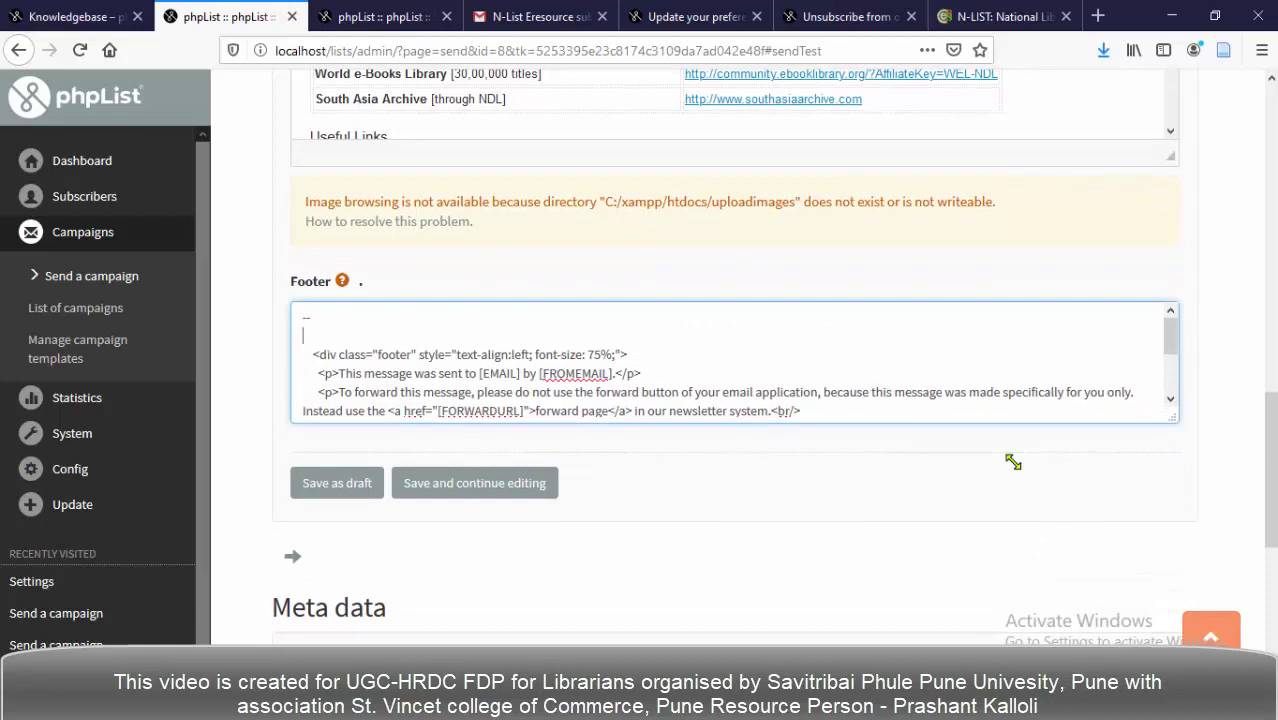
scroll(728, 500, down, 2)
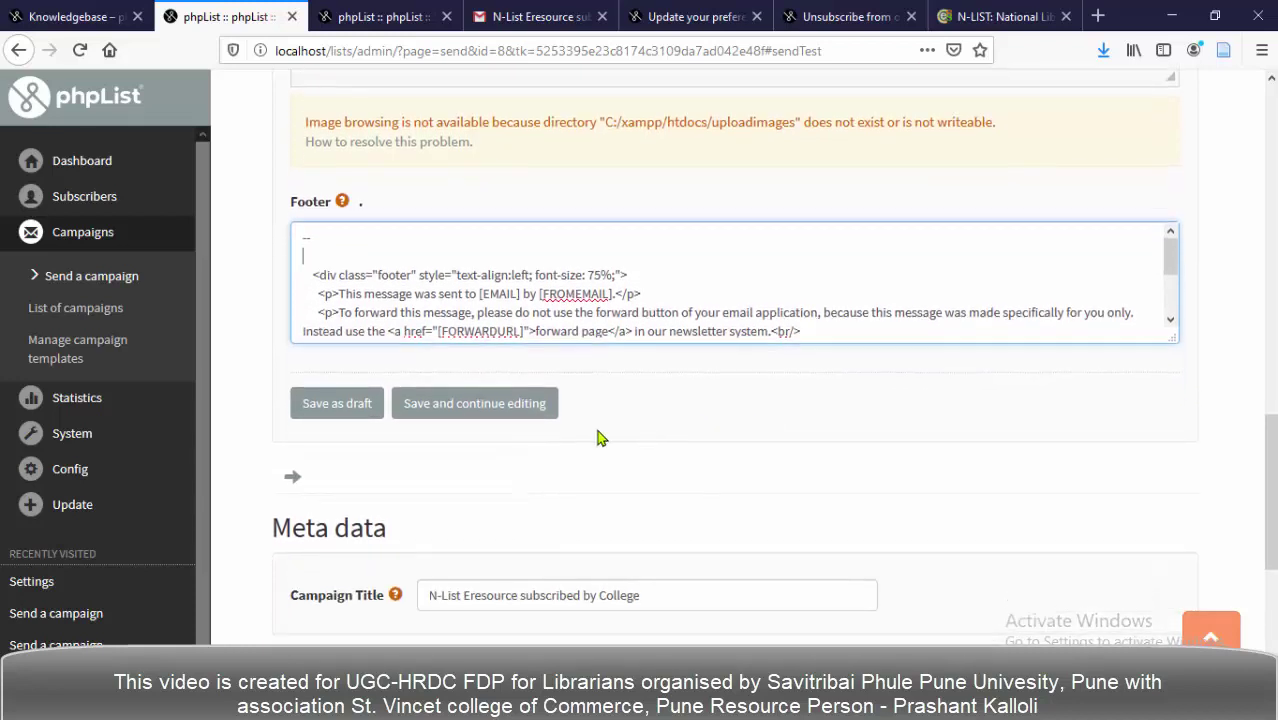
click(457, 410)
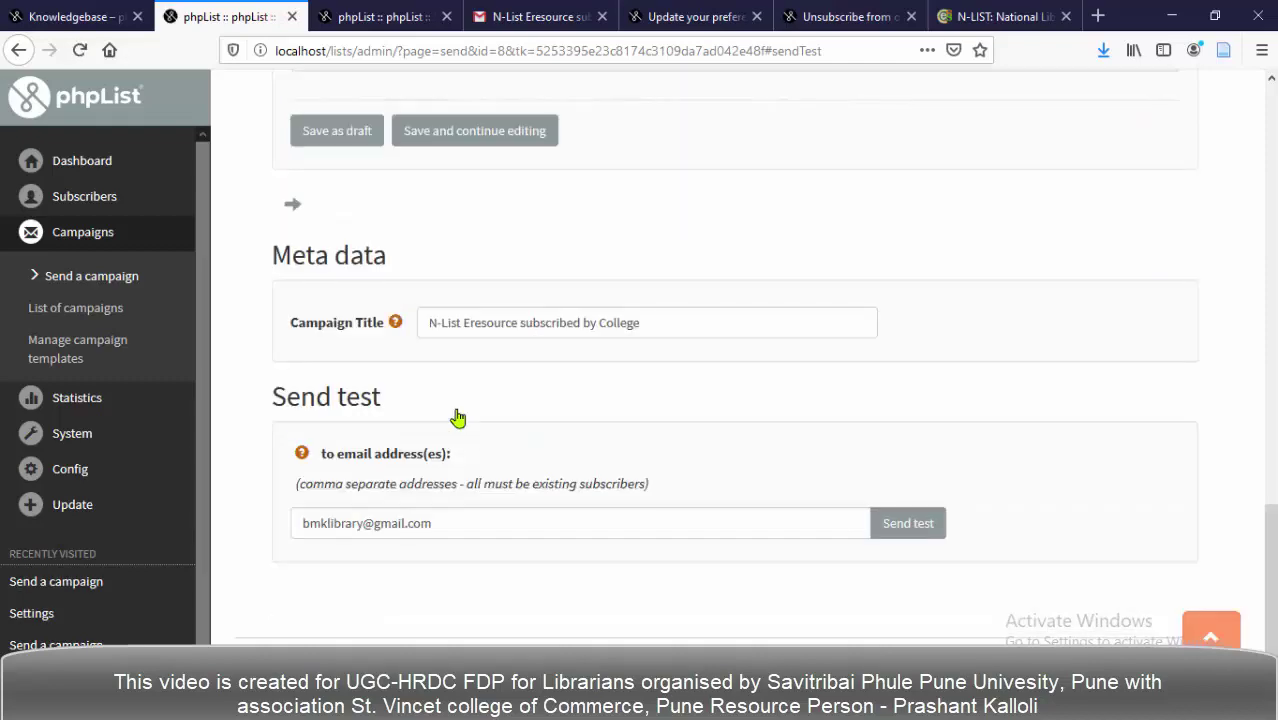
scroll(506, 338, up, 3)
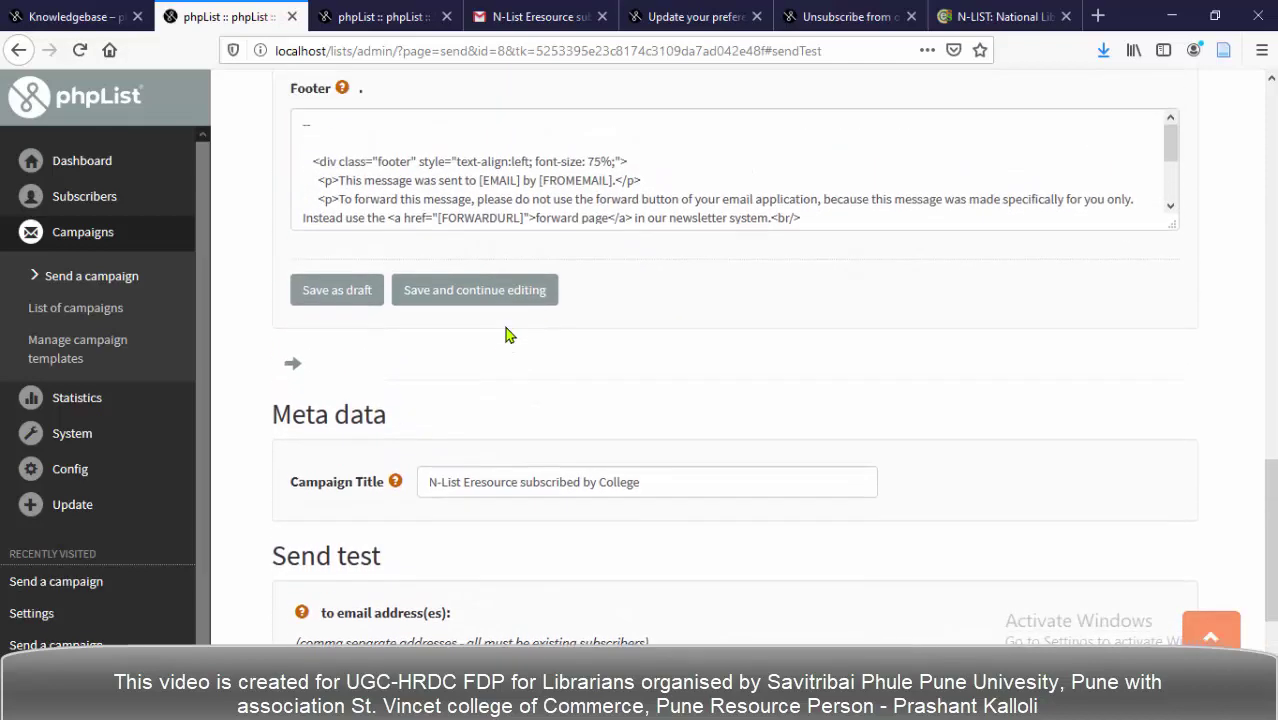
scroll(506, 338, up, 5)
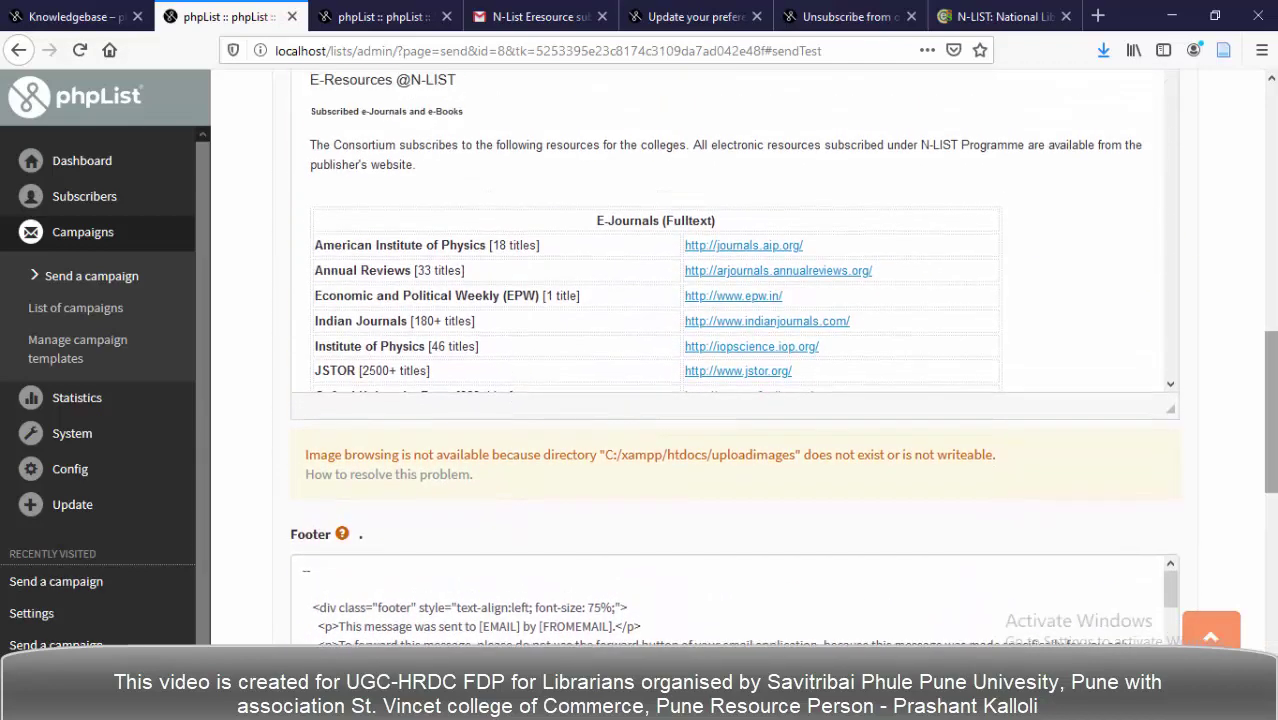
drag(1272, 393, 1240, 142)
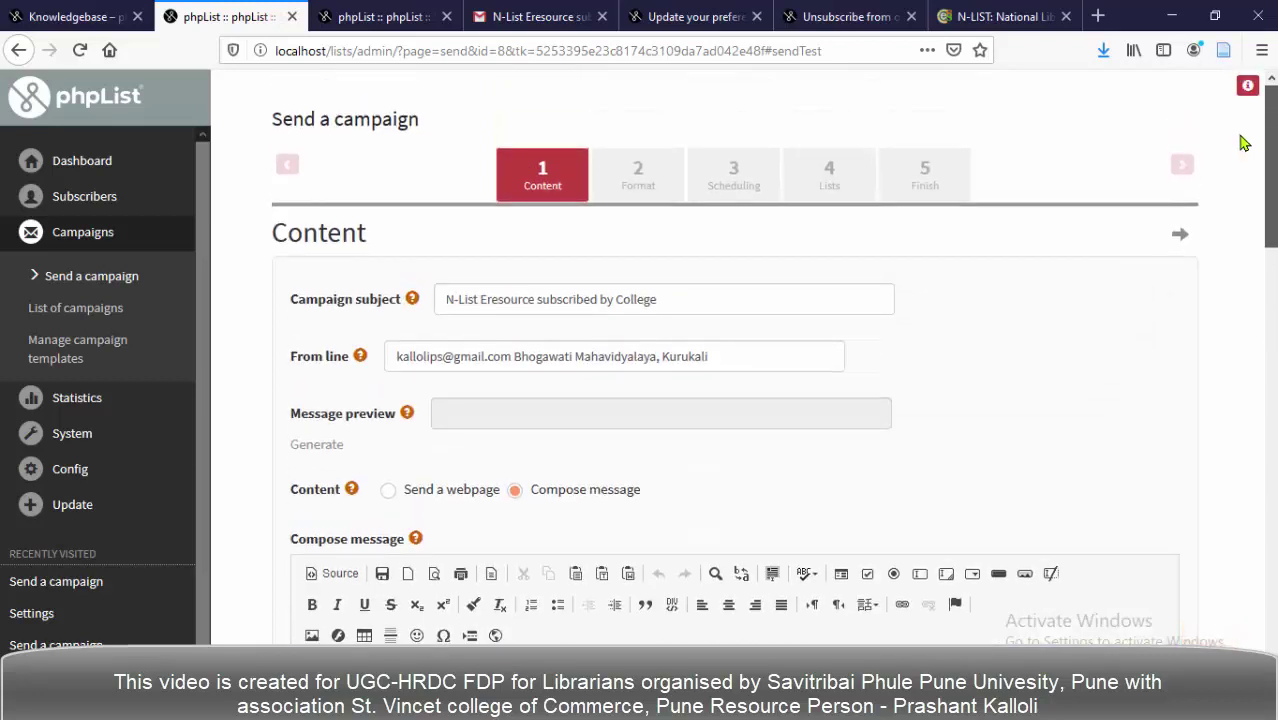
Set the campaign's 'Send as' format to HTML on the Format step.
click(628, 188)
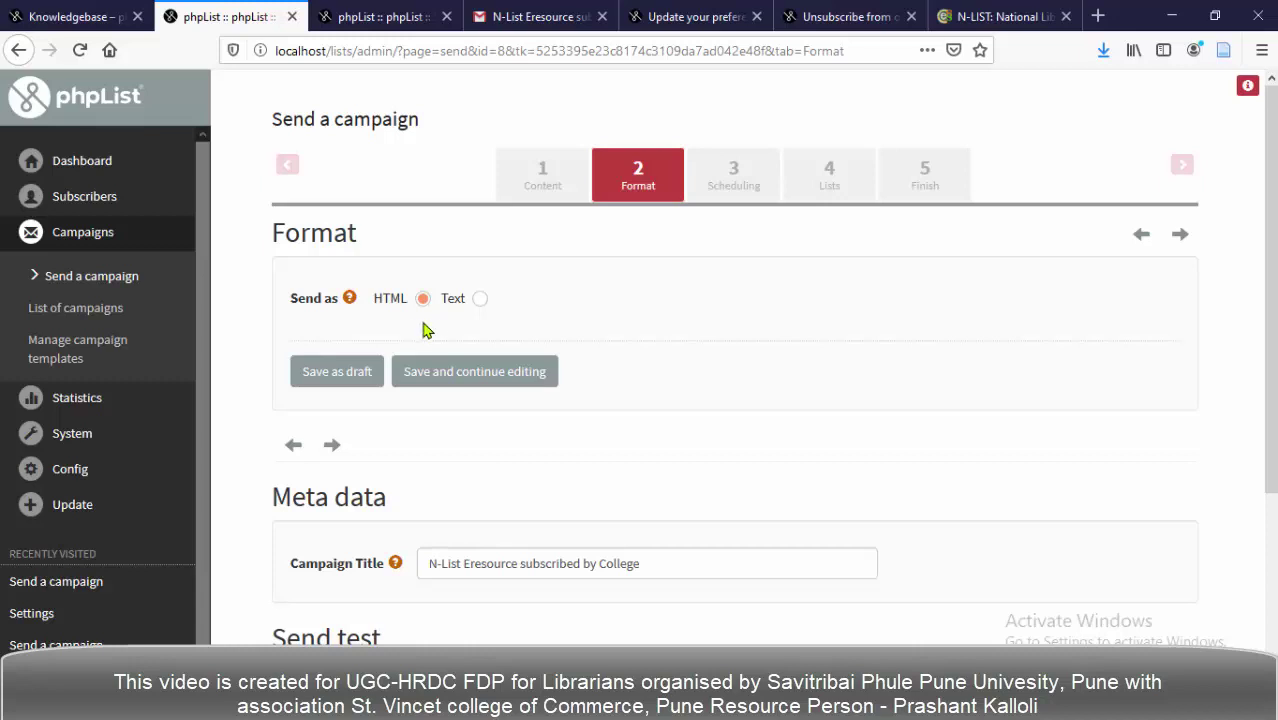
click(422, 301)
Save the HTML format and review the schedule: embargo 15 June 2020 20:00, stop 15 December 2020 07:00.
click(476, 380)
click(727, 190)
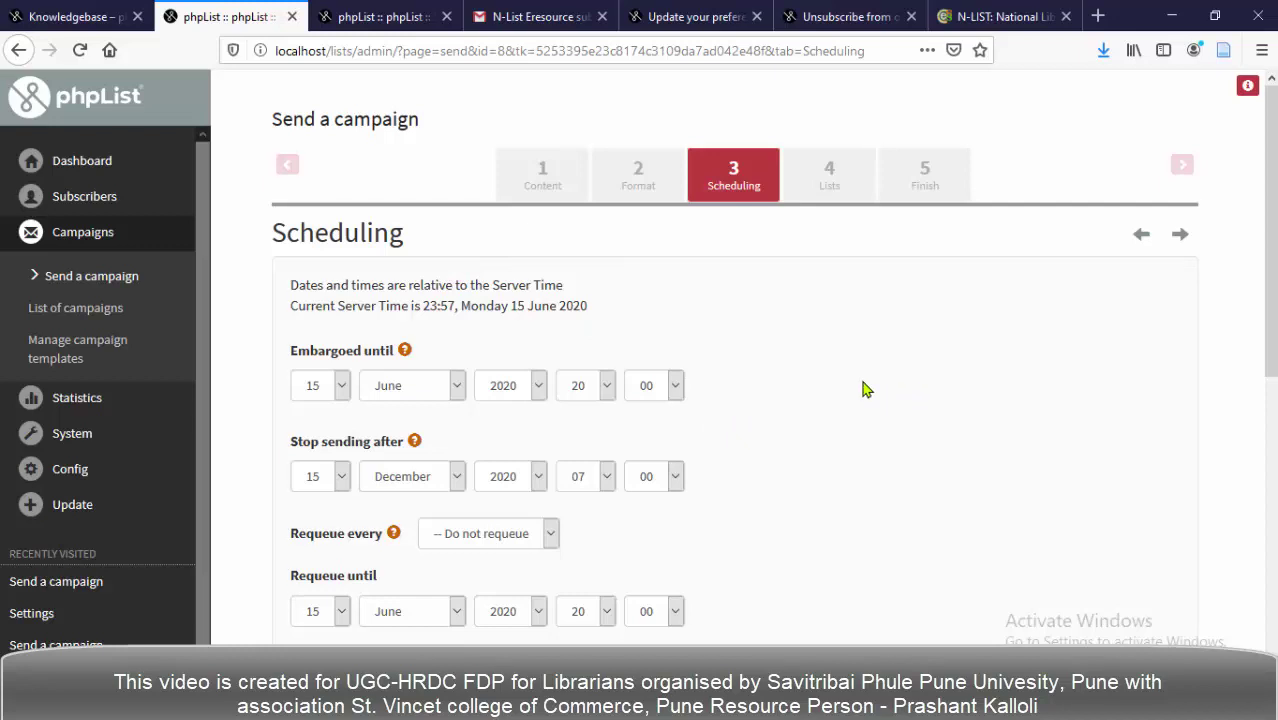
scroll(865, 389, down, 1)
scroll(865, 389, down, 2)
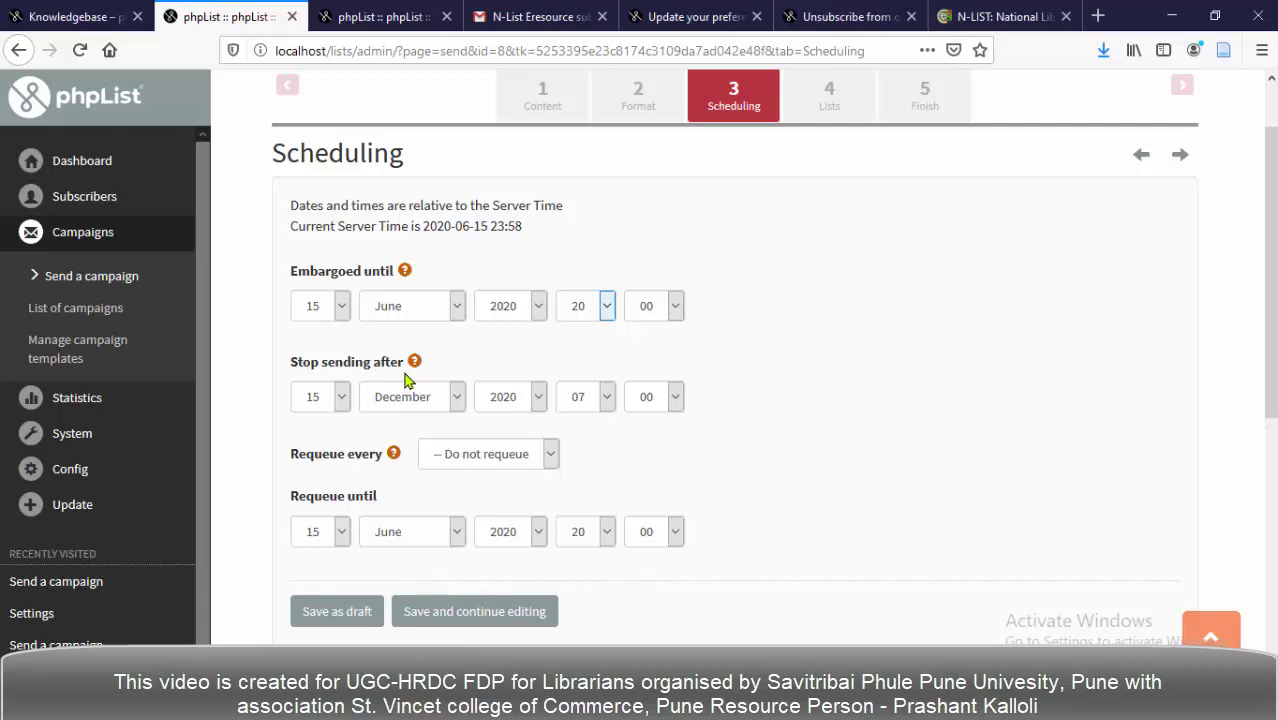
Change the stop-sending day from 15 to 16 December 2020, keeping 07:00.
click(807, 411)
click(807, 411)
scroll(342, 437, down, 1)
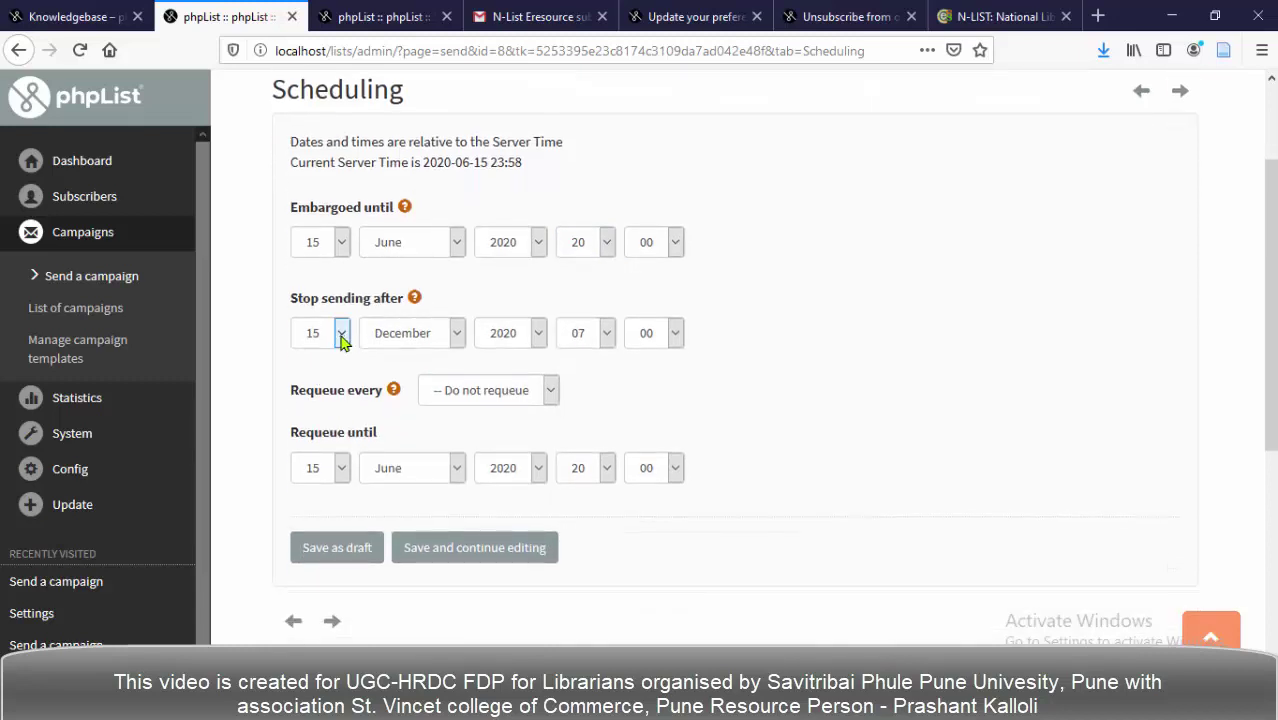
click(342, 341)
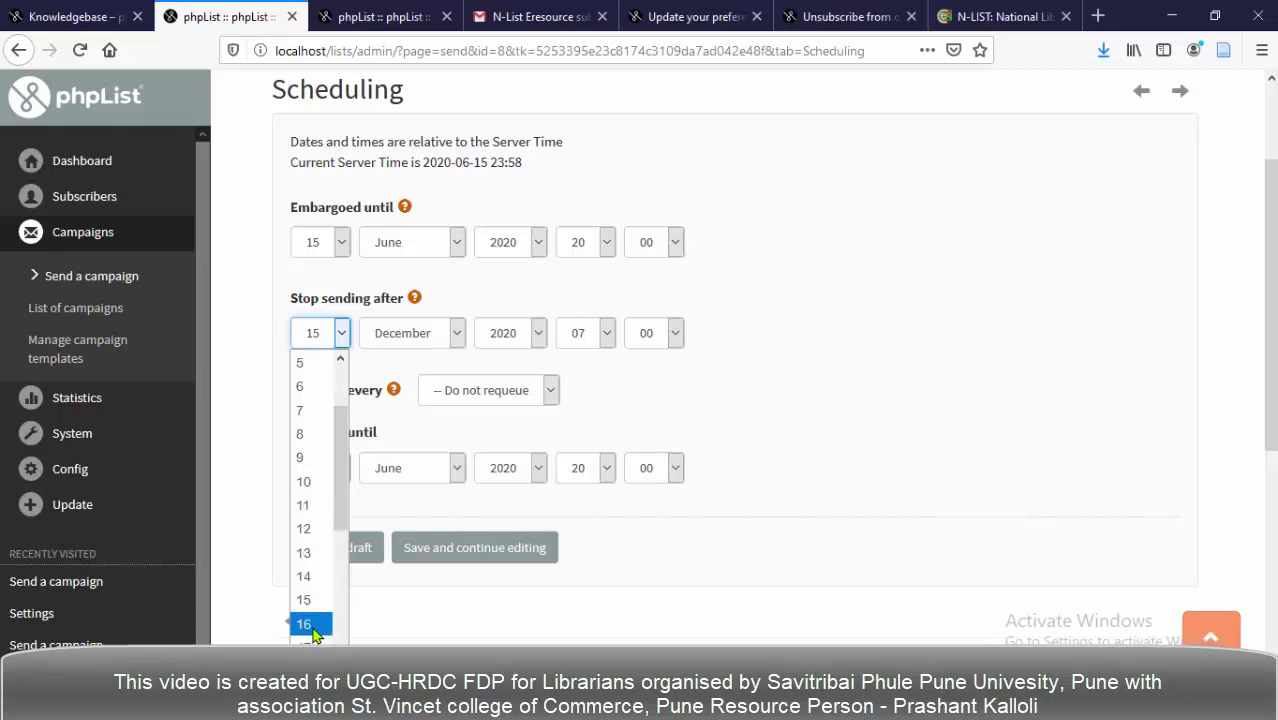
click(305, 622)
click(689, 419)
scroll(327, 374, down, 1)
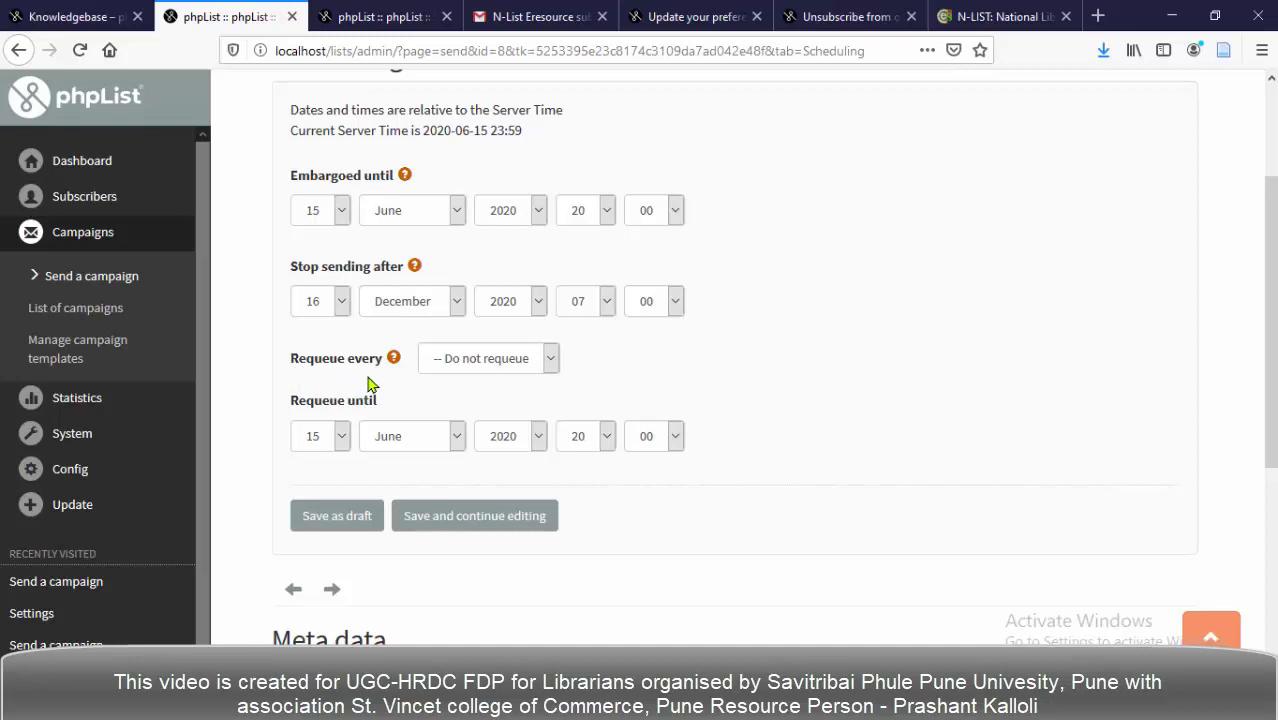
click(550, 362)
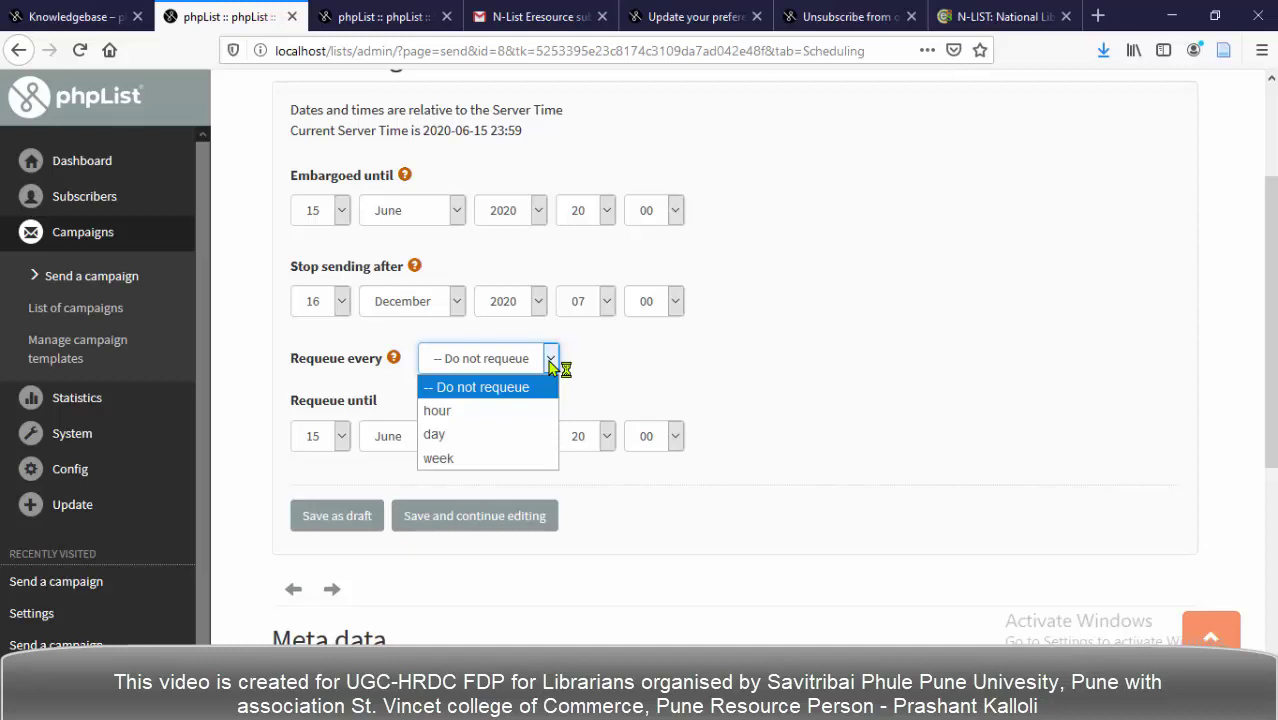
click(640, 362)
click(603, 366)
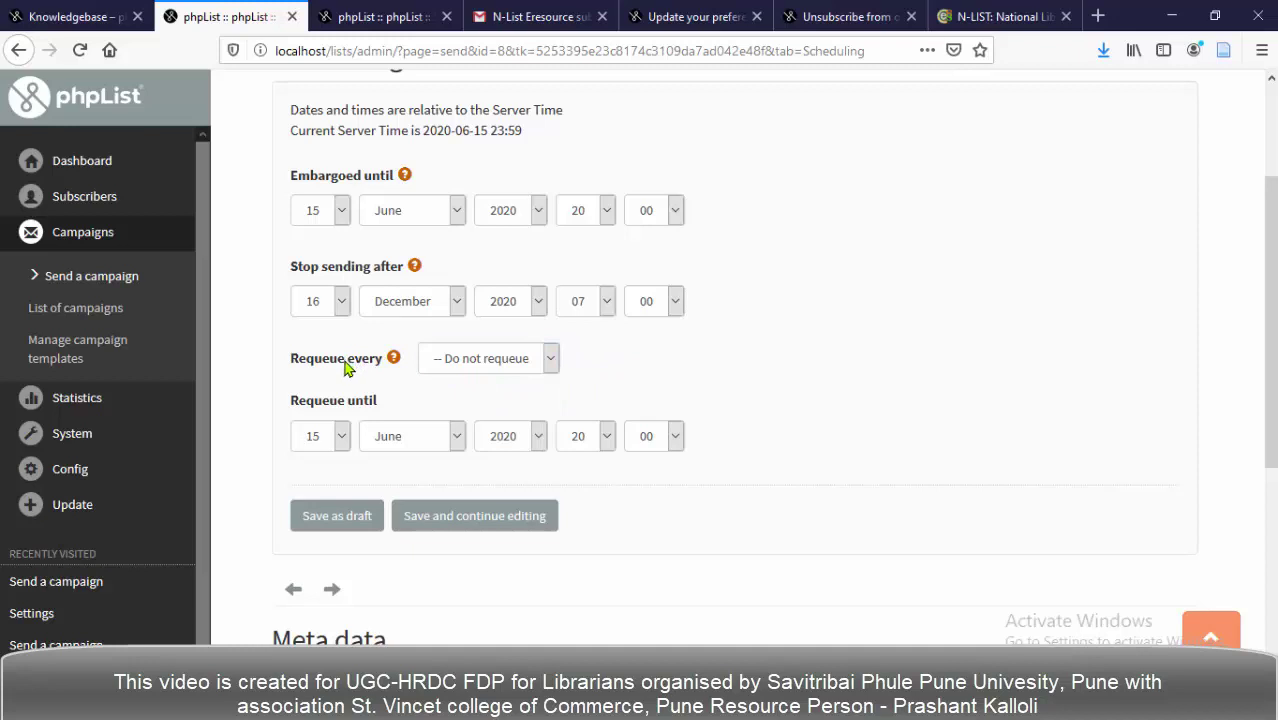
click(549, 362)
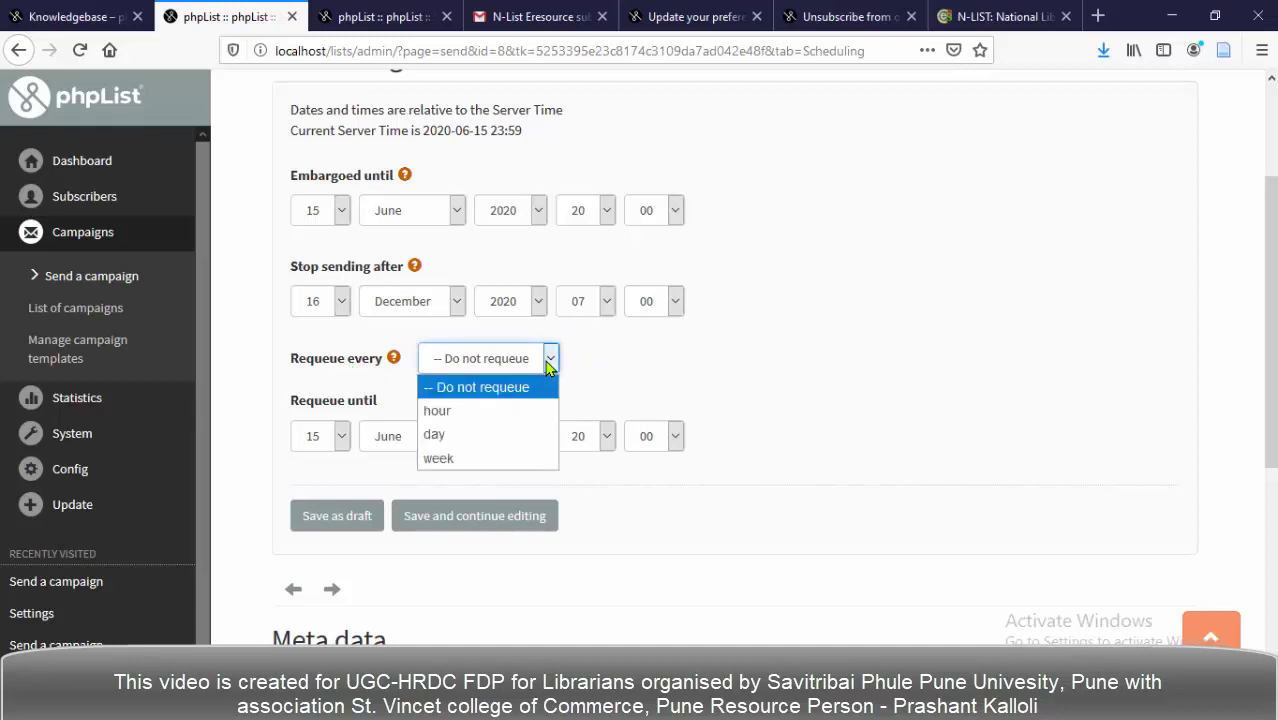
click(643, 373)
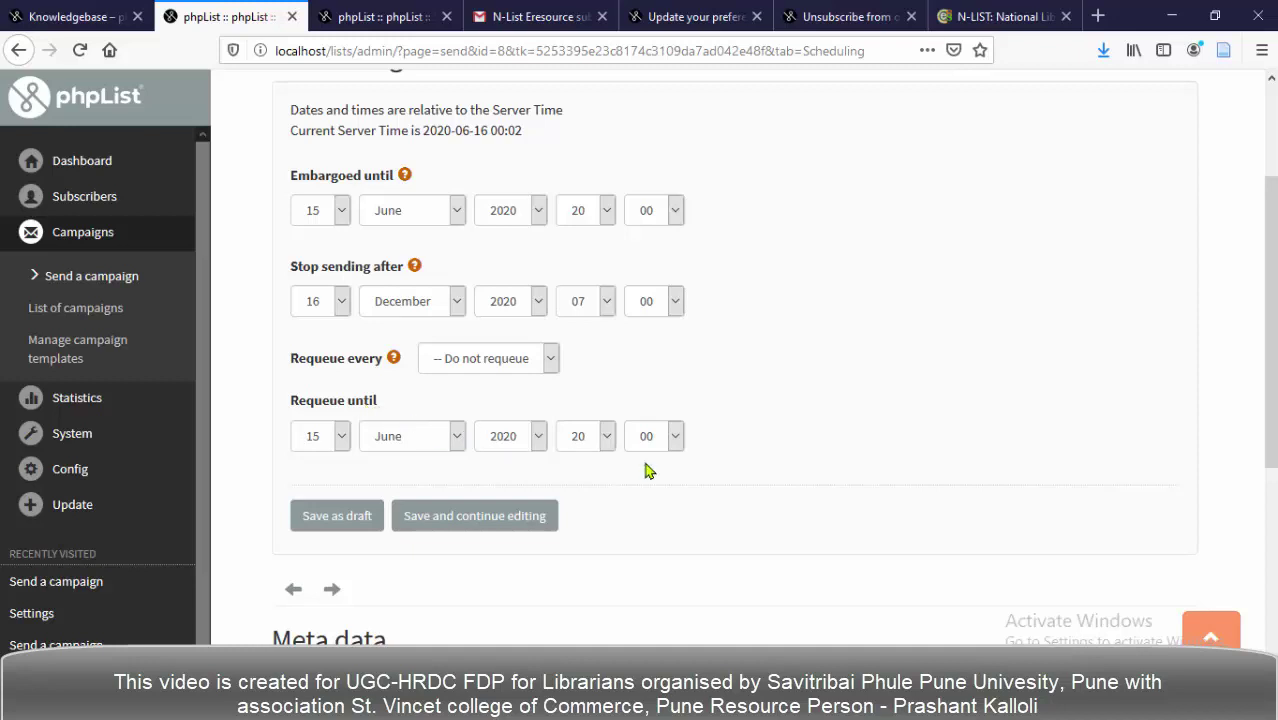
Scroll down the Scheduling page past the 15 June and 16 December 2020 dates.
scroll(754, 481, down, 2)
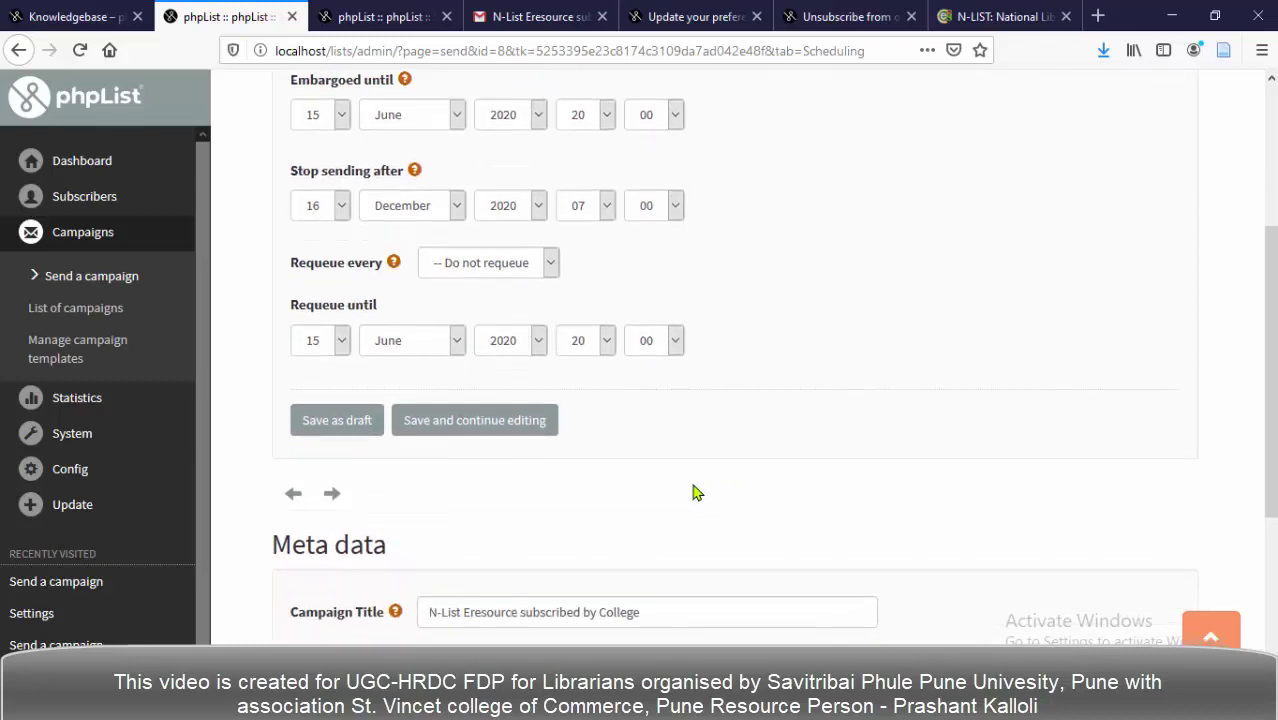
Save the scheduling settings and go to step 4, Lists.
click(461, 426)
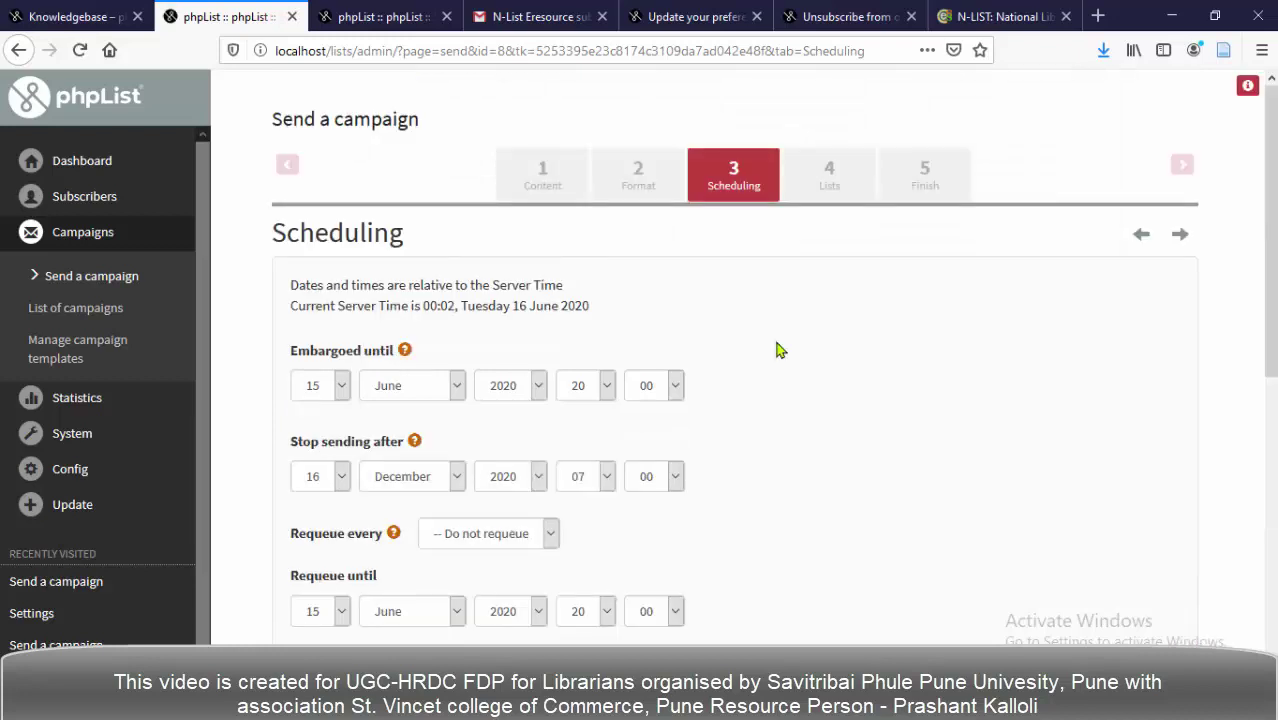
click(829, 191)
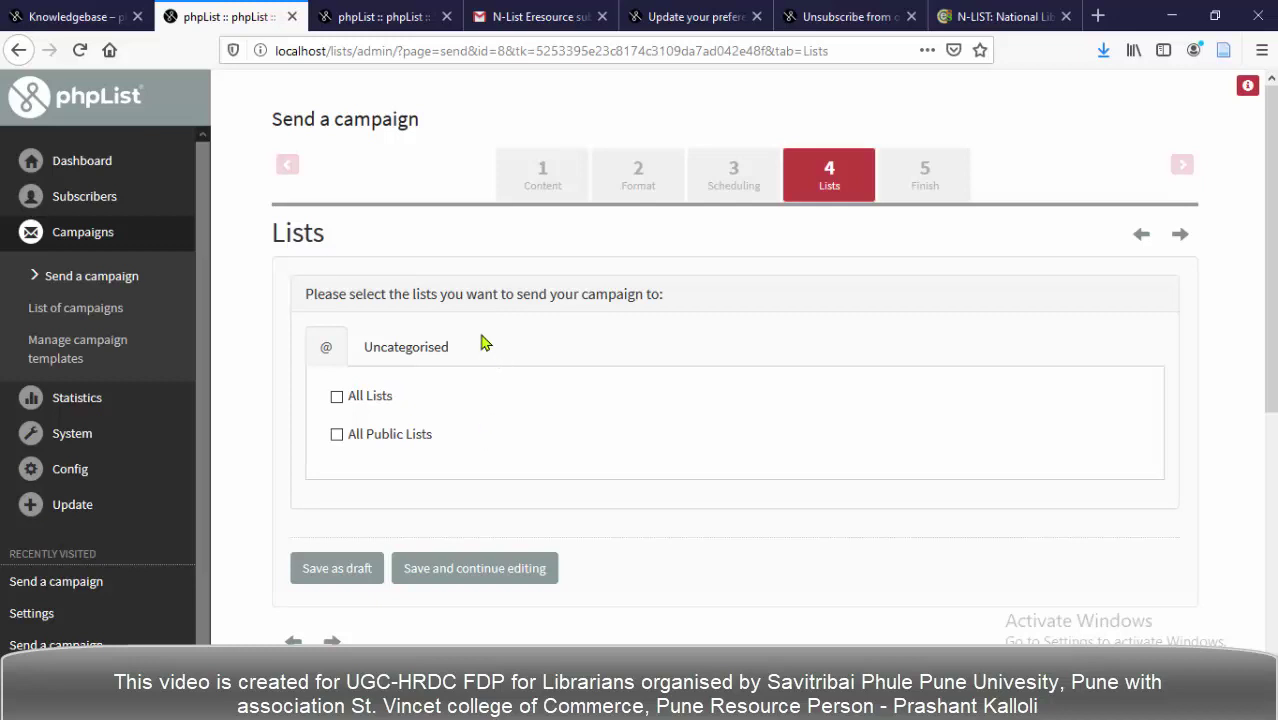
Tick 'Journal or Magzine Index Page Alert' under the Uncategorised lists.
click(428, 350)
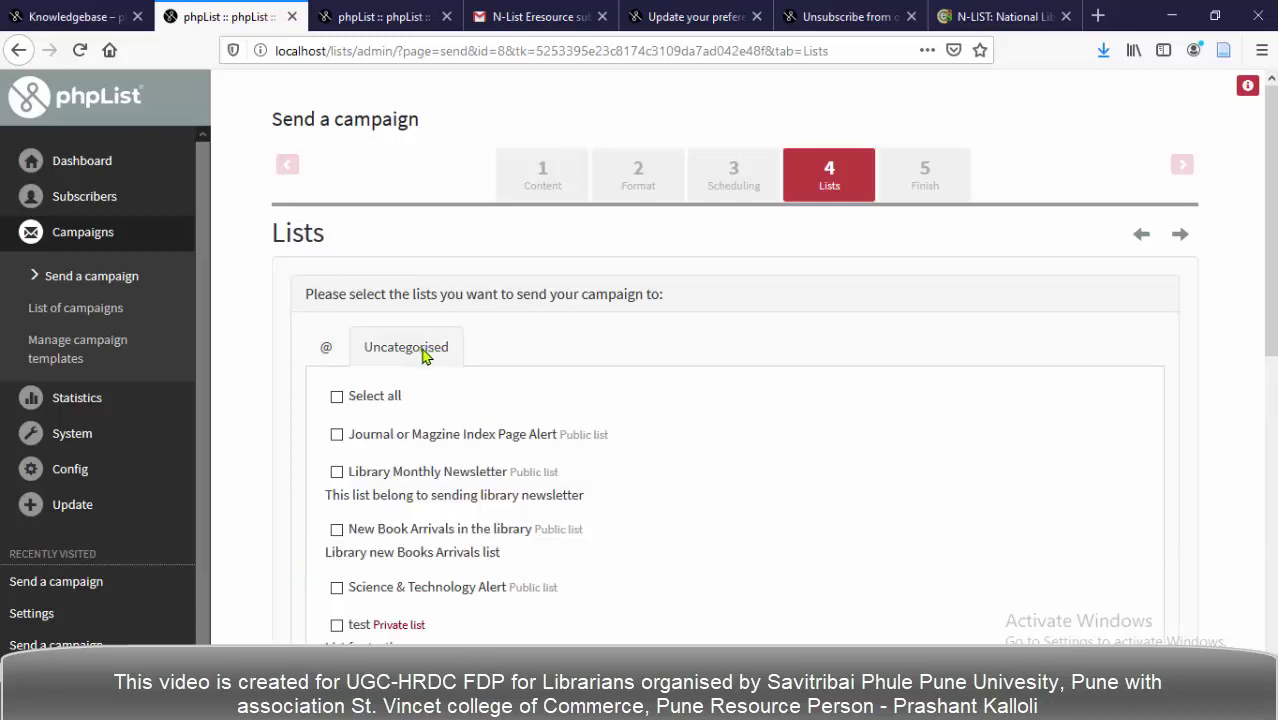
scroll(466, 376, down, 2)
scroll(468, 376, down, 1)
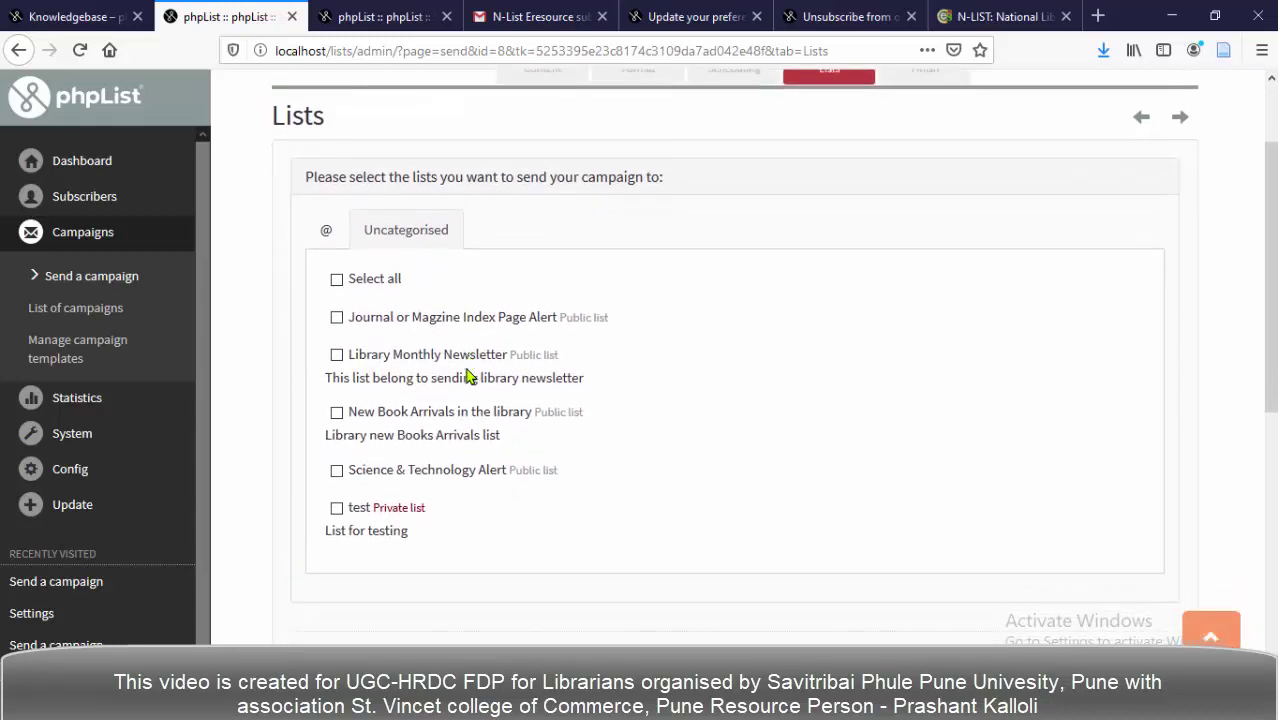
click(336, 312)
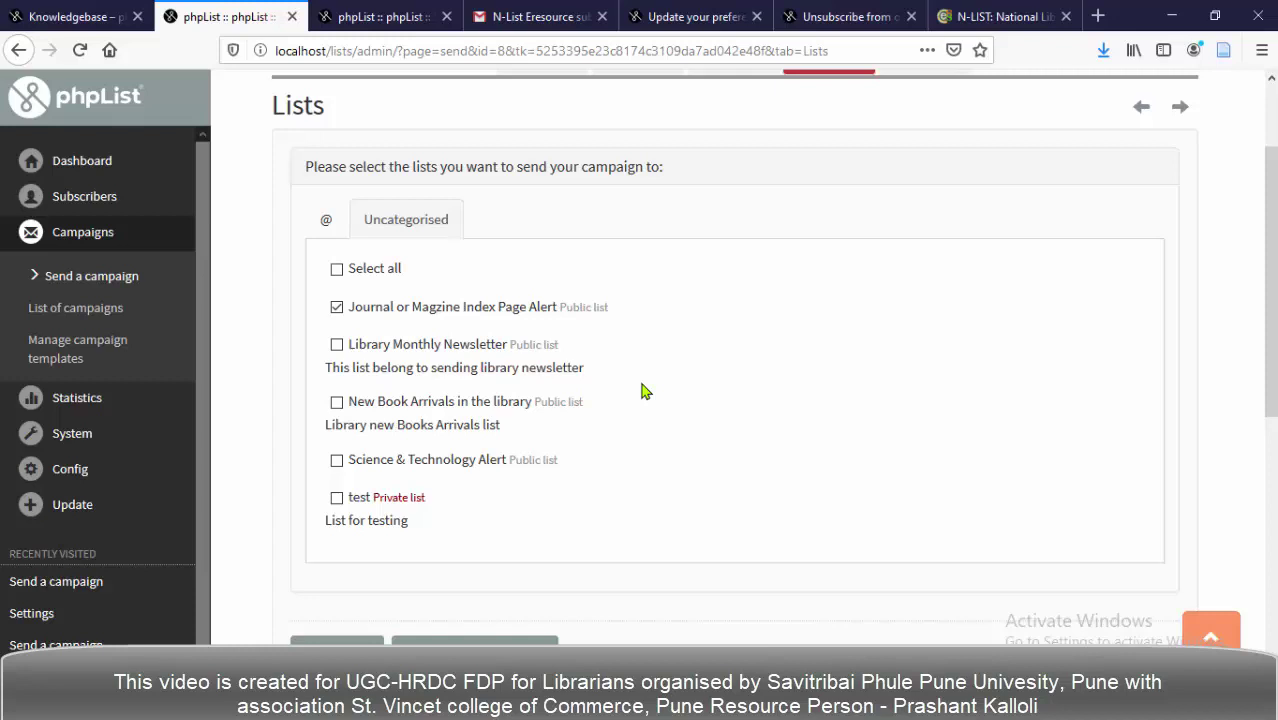
In the other browser tab, open the Journal list's members page showing its 79 subscribers.
click(383, 21)
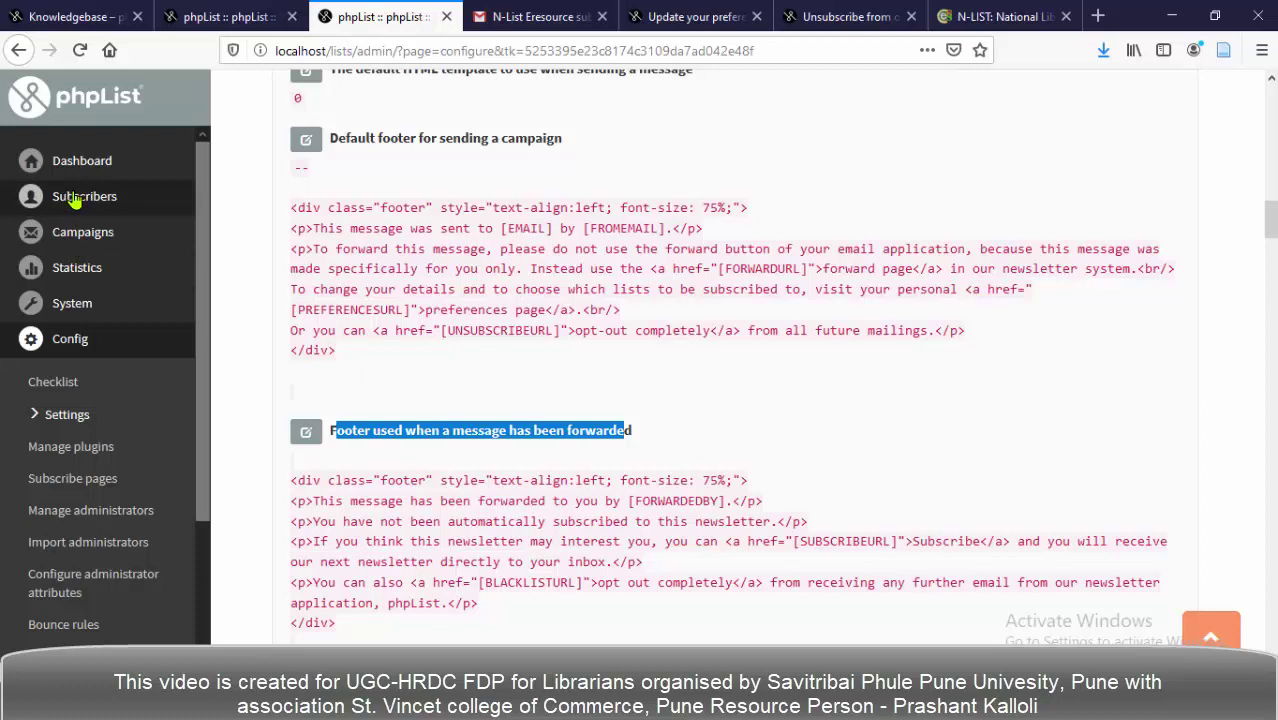
click(75, 200)
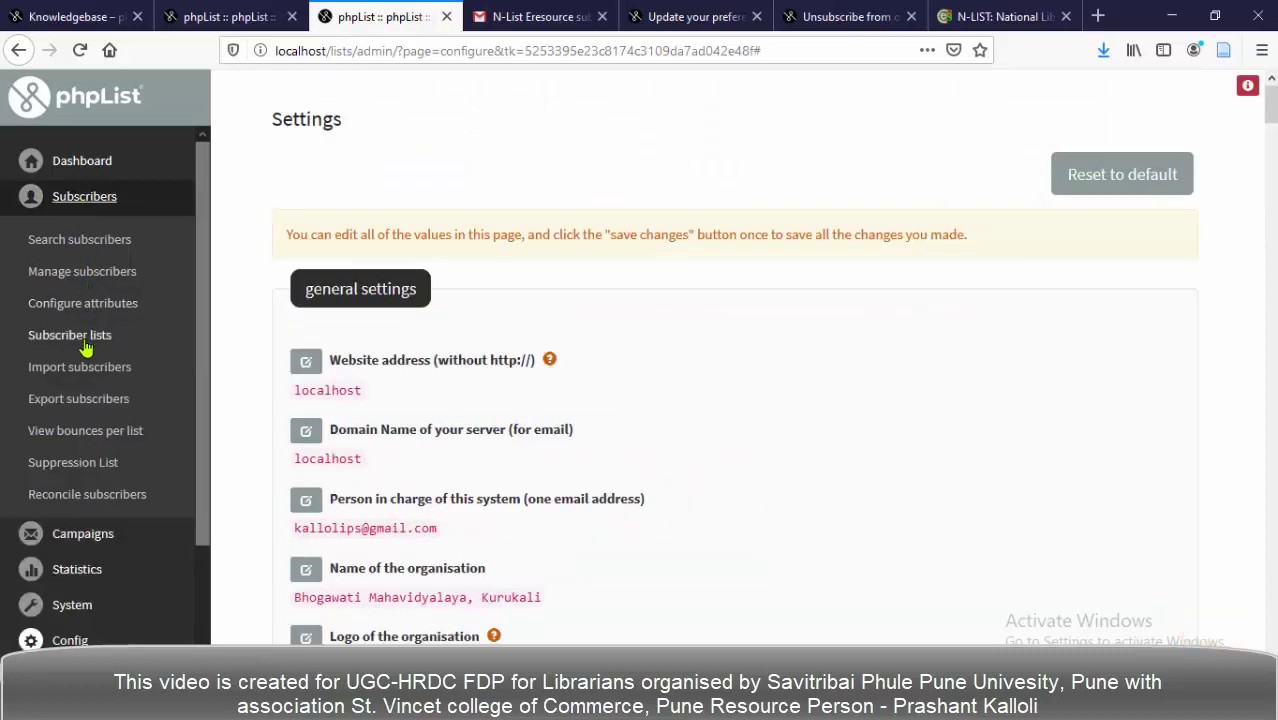
click(85, 345)
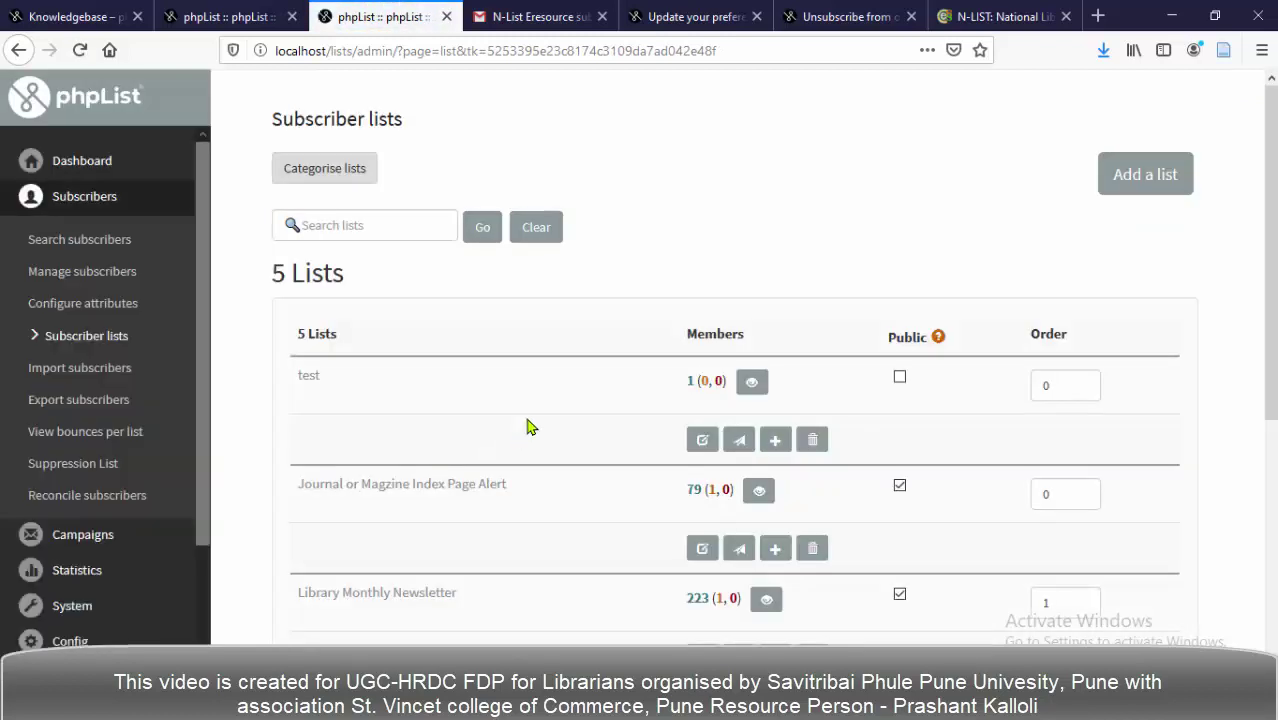
scroll(530, 427, down, 3)
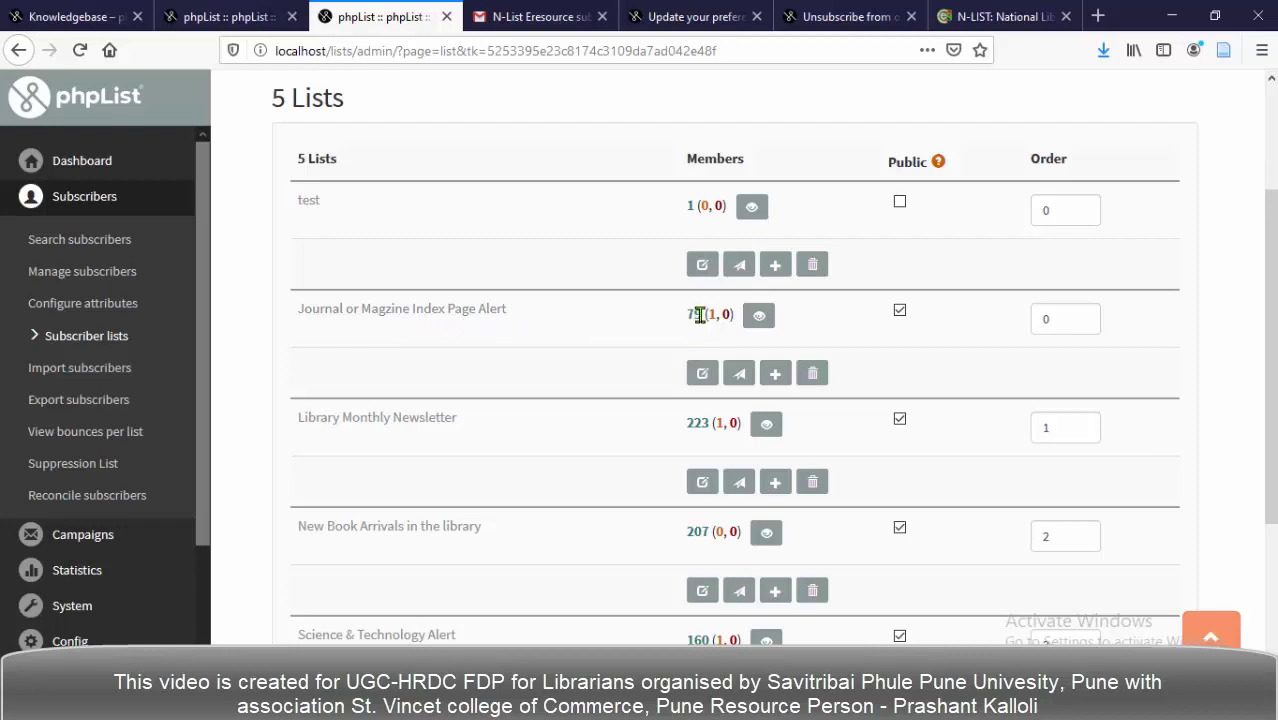
double_click(700, 315)
click(758, 320)
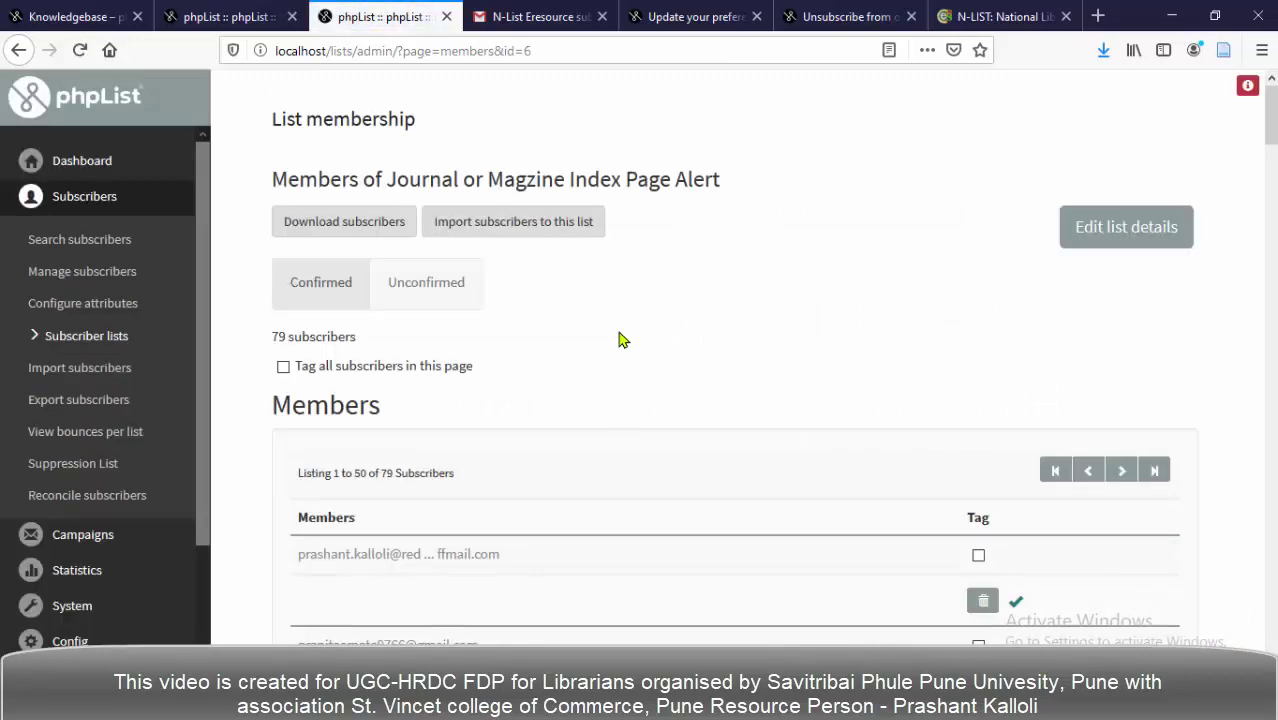
scroll(620, 365, down, 2)
scroll(620, 365, down, 2)
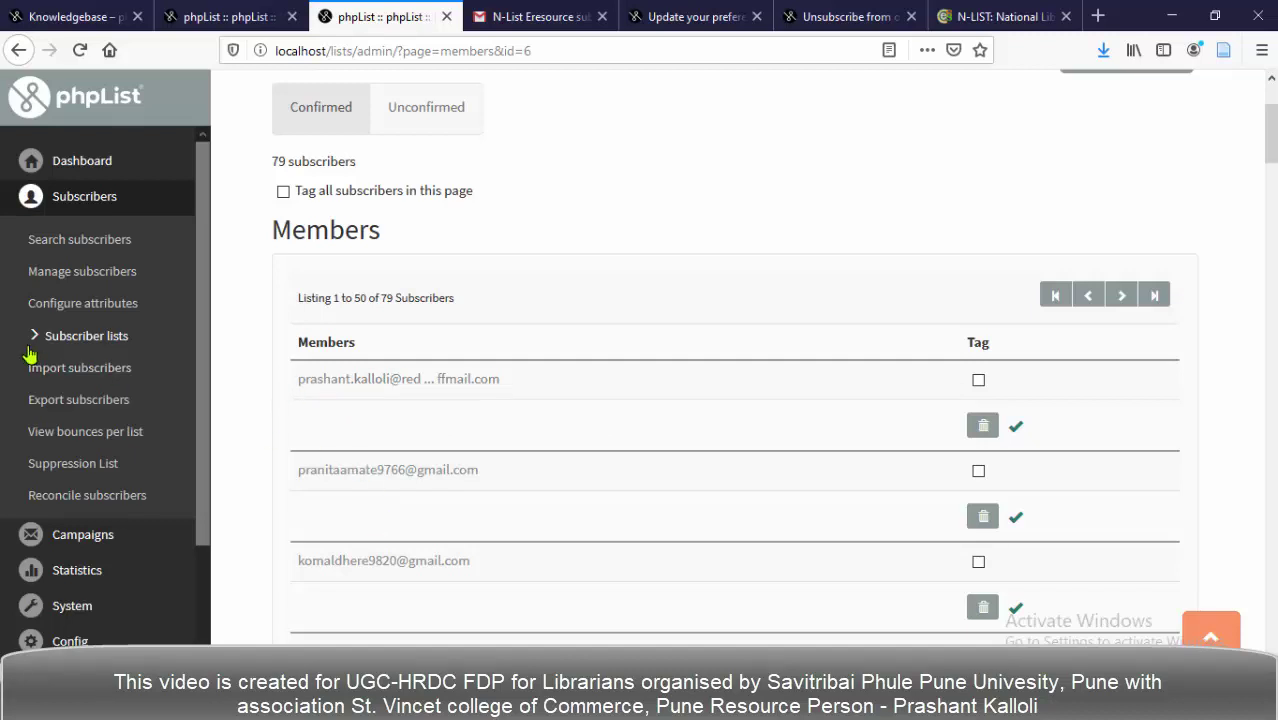
Back on the campaign tab, save the Journal list choice and go to step 5, Finish.
click(240, 16)
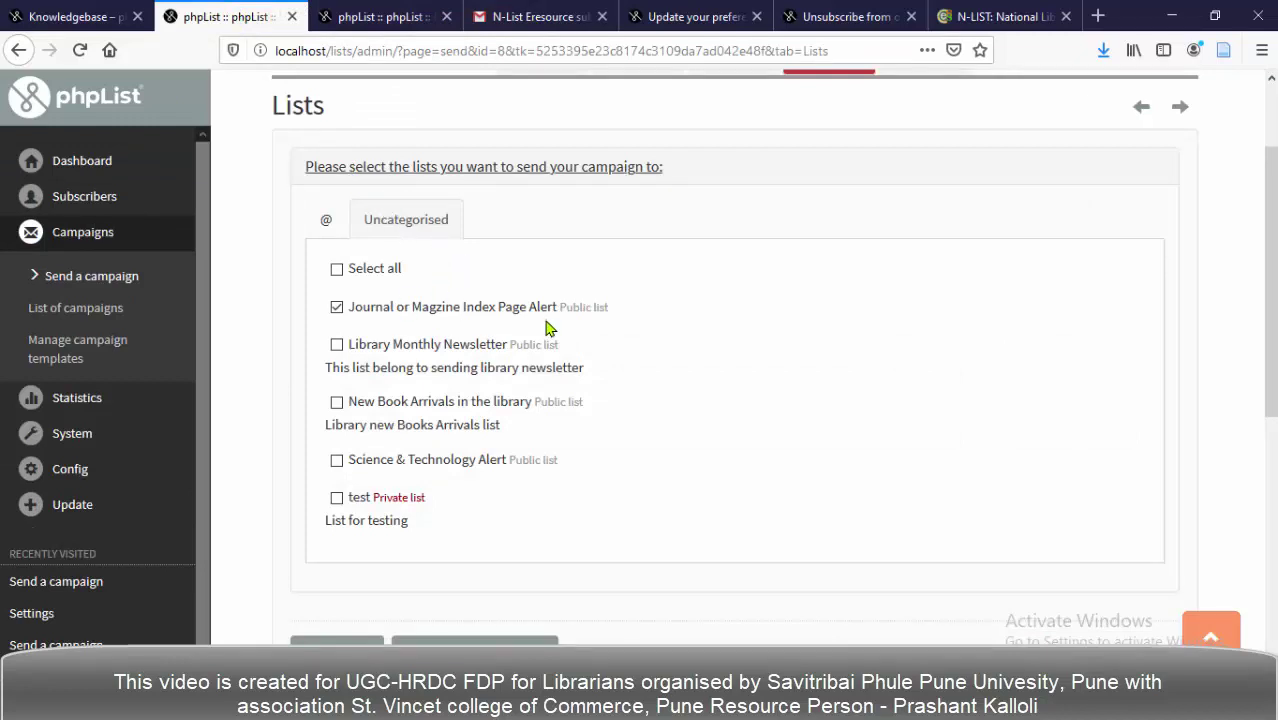
scroll(548, 328, down, 5)
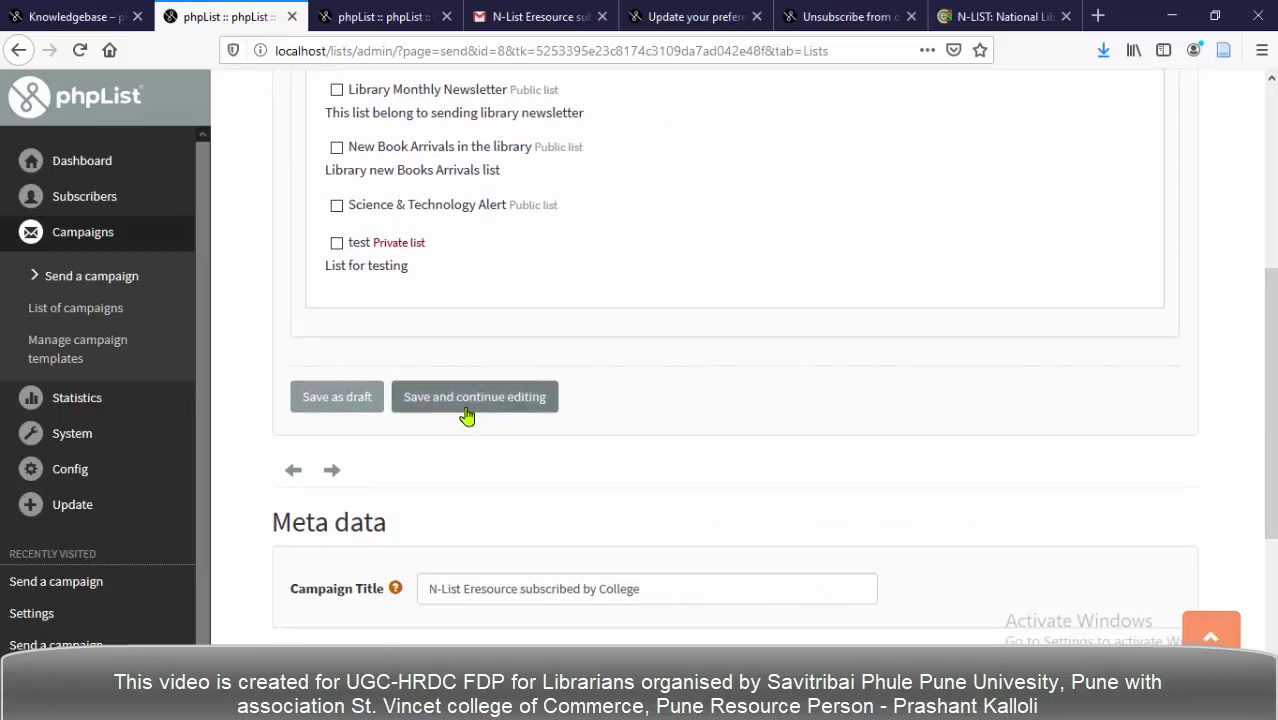
click(462, 411)
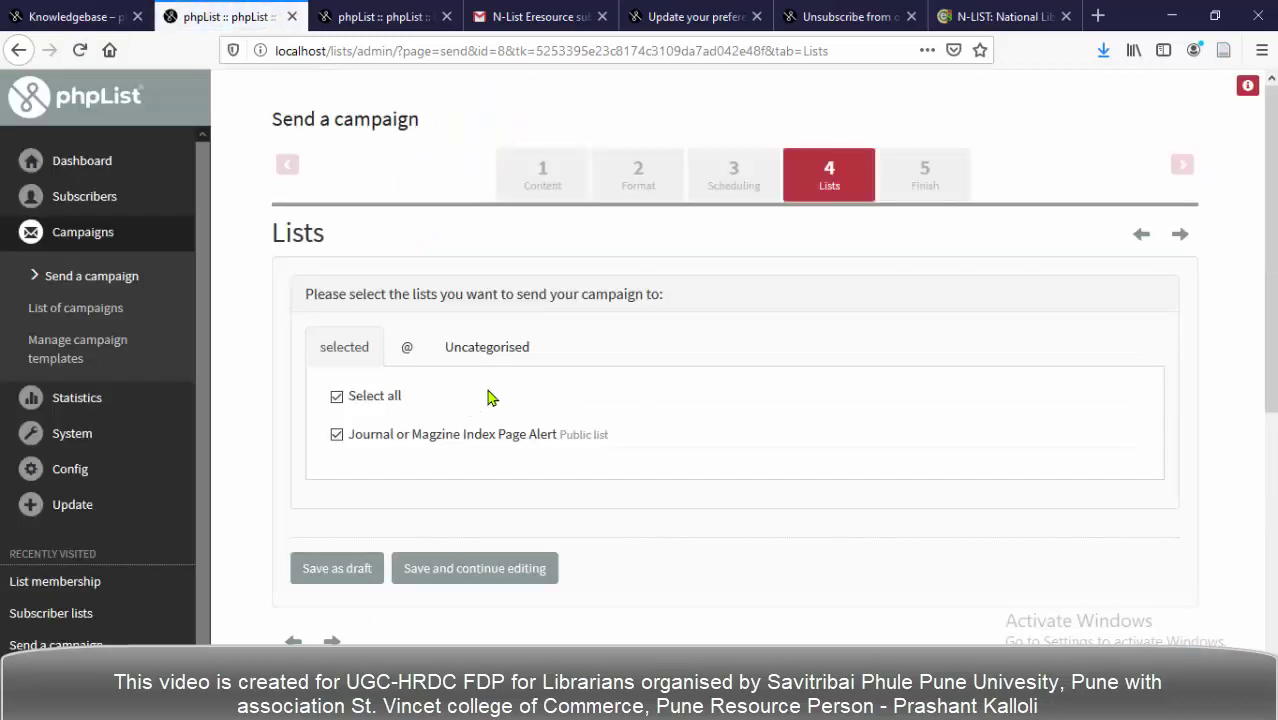
click(914, 187)
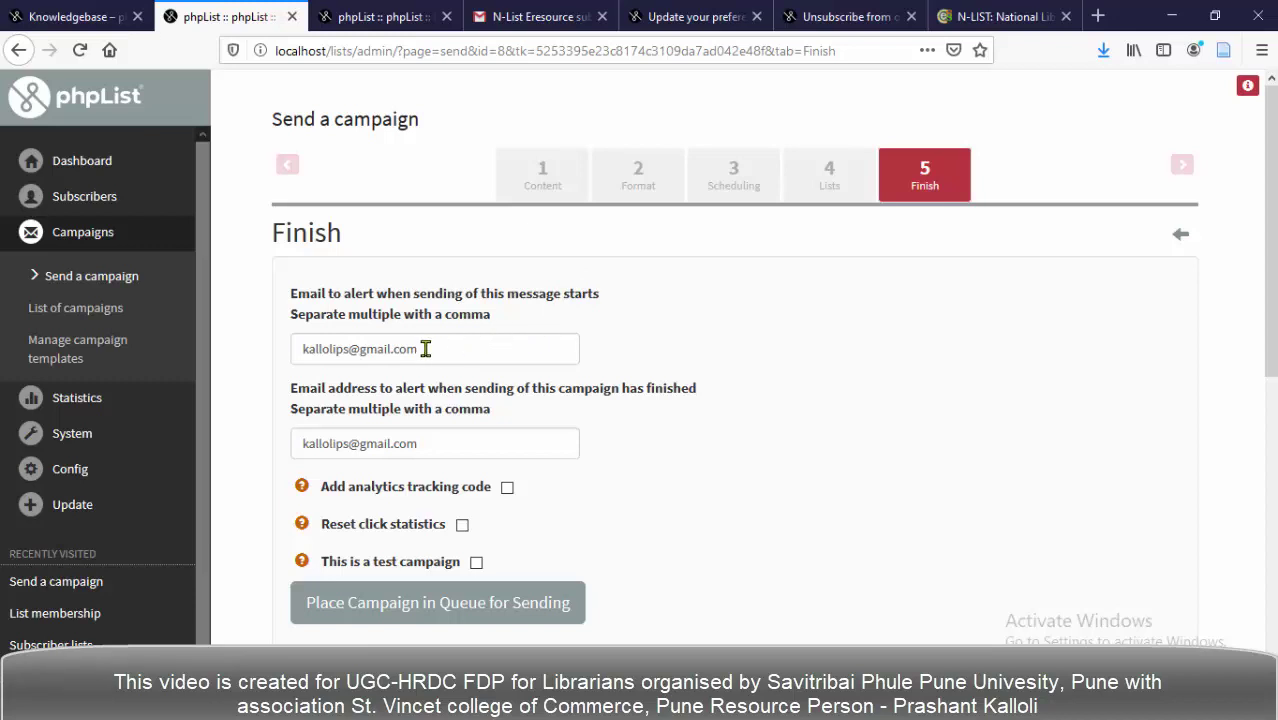
Check the start and finish alert email addresses on the Finish step.
scroll(424, 348, down, 1)
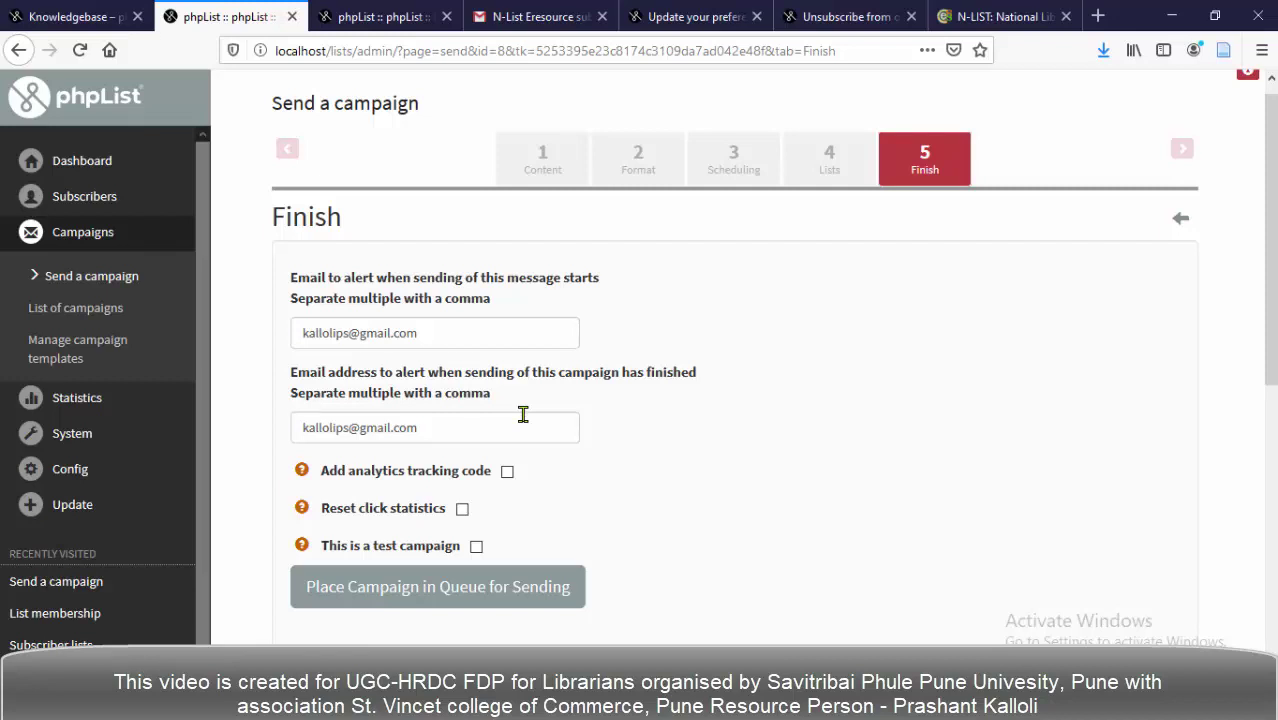
click(424, 434)
click(435, 332)
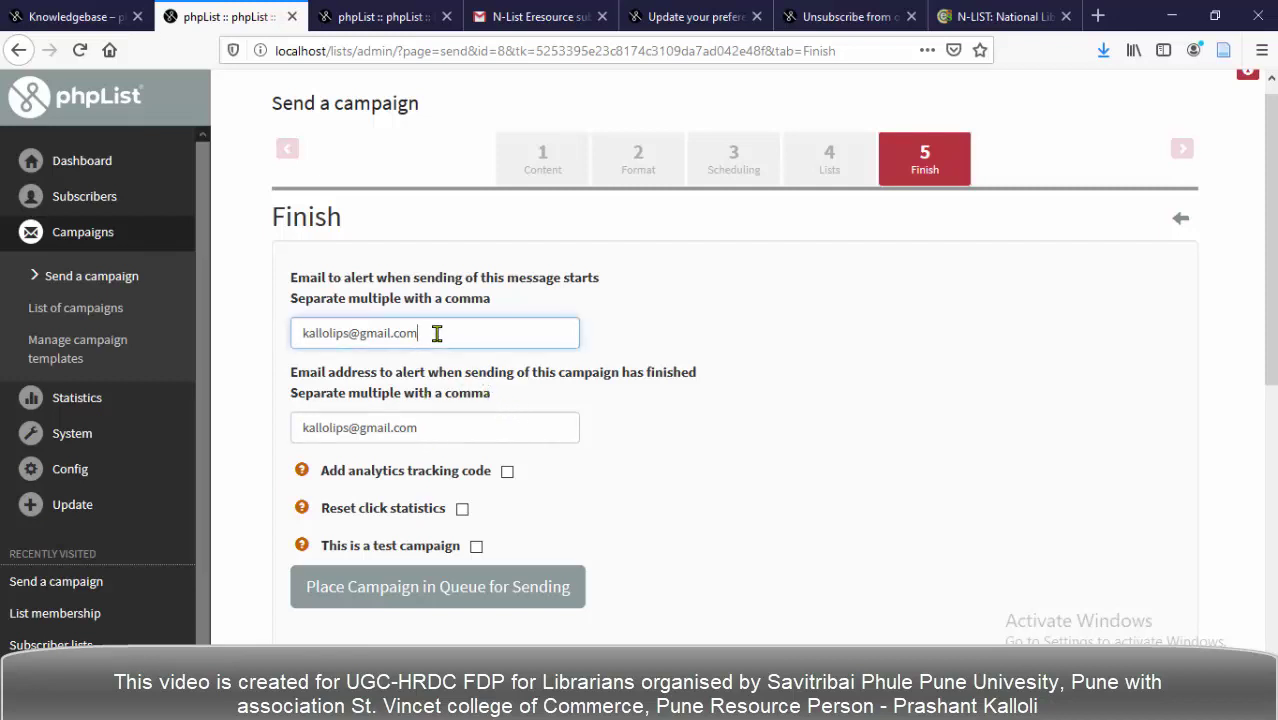
Enable 'Add analytics tracking code' and tick 'Reset click statistics'.
scroll(470, 403, down, 1)
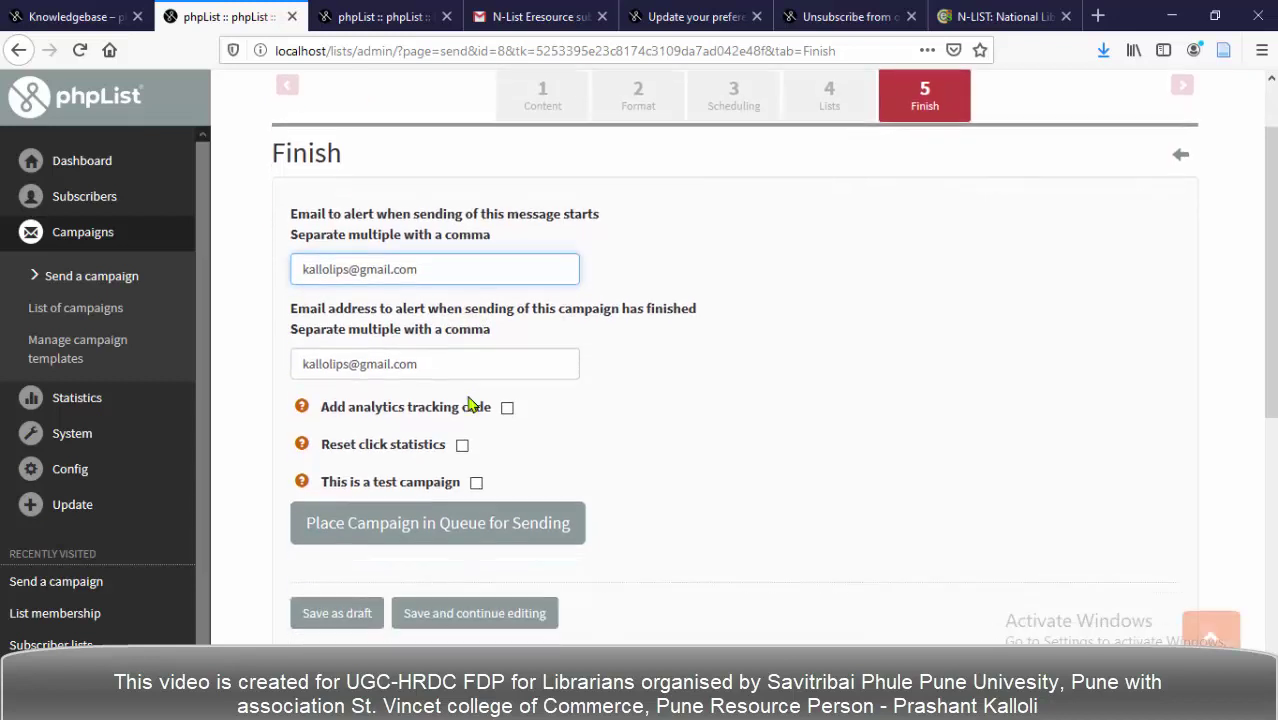
scroll(466, 372, down, 1)
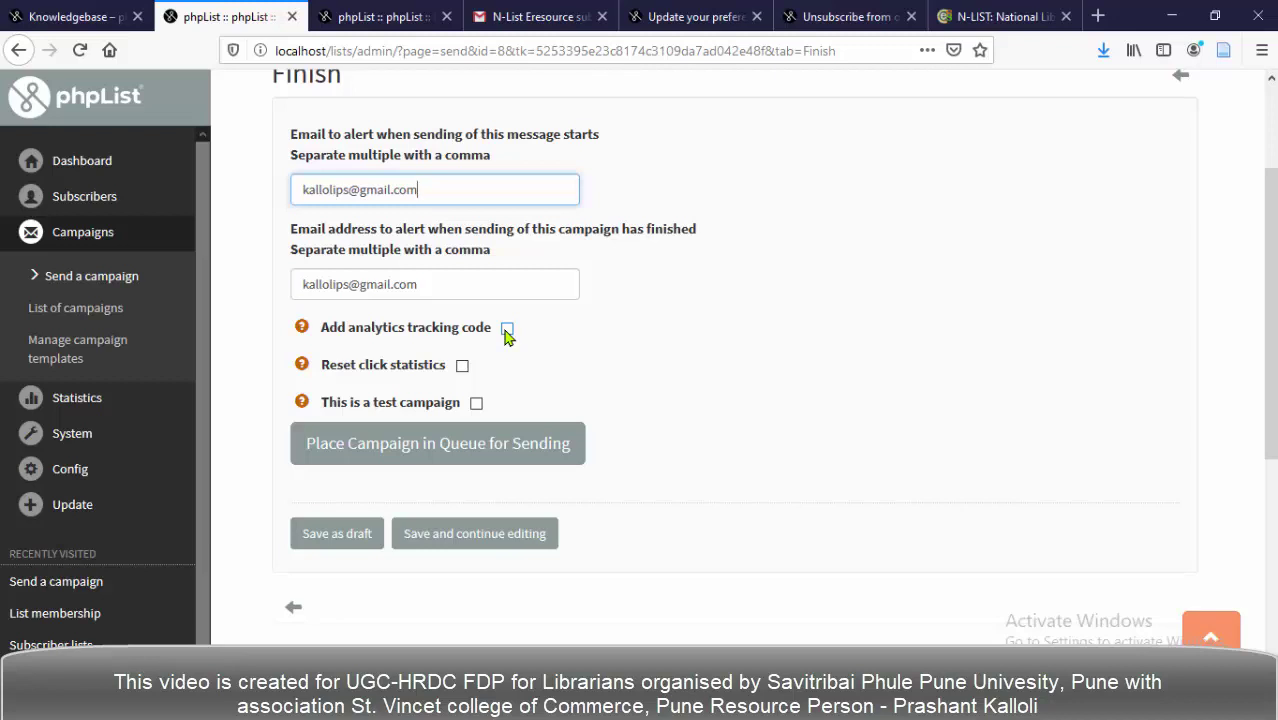
click(507, 330)
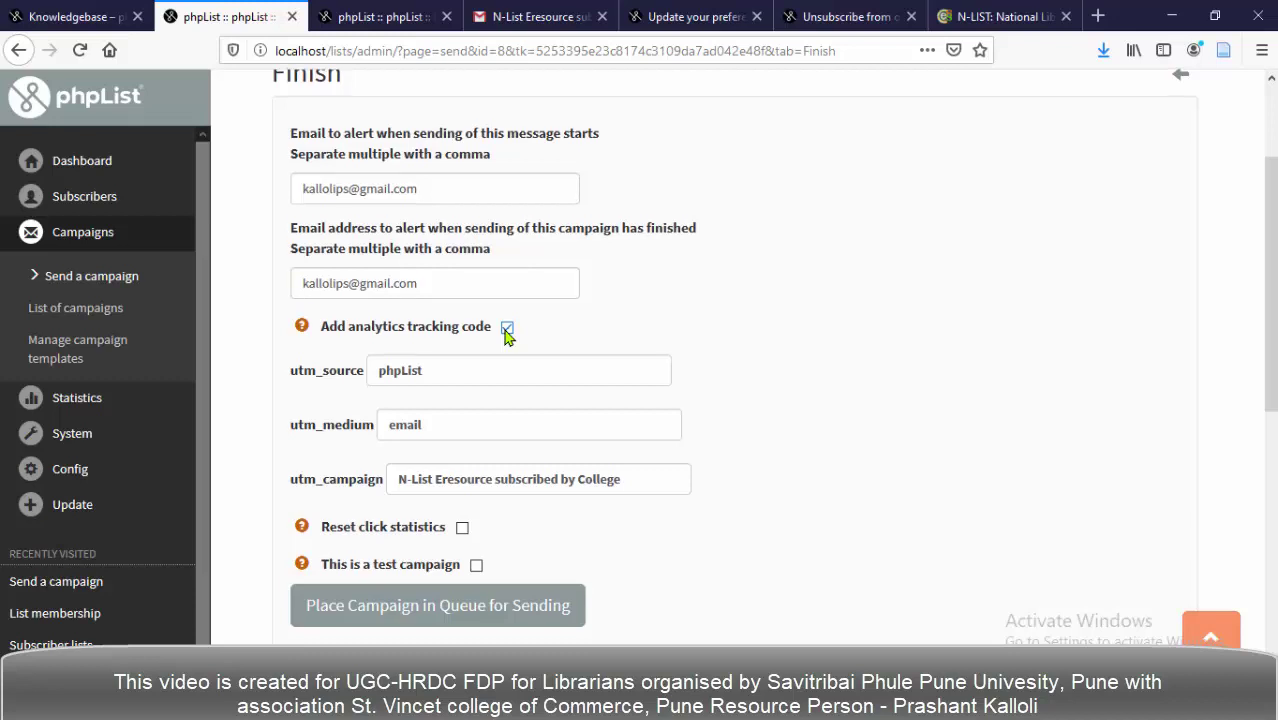
scroll(507, 336, down, 1)
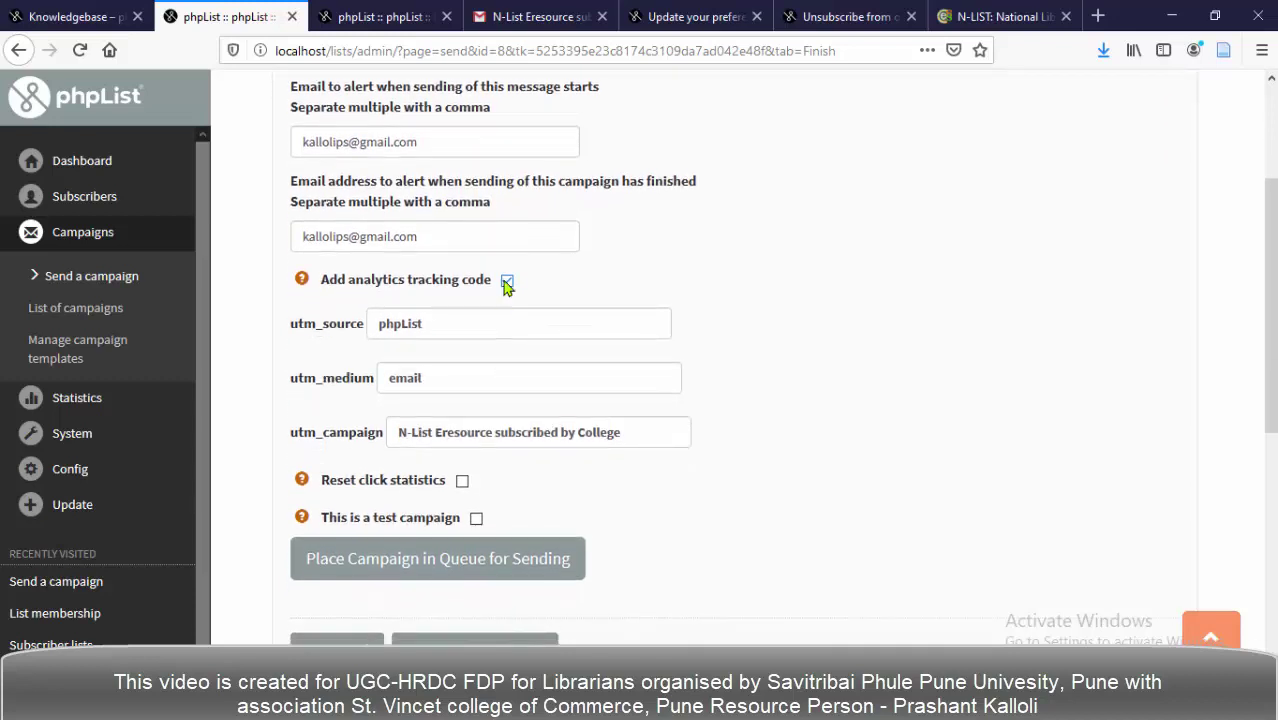
scroll(422, 331, down, 2)
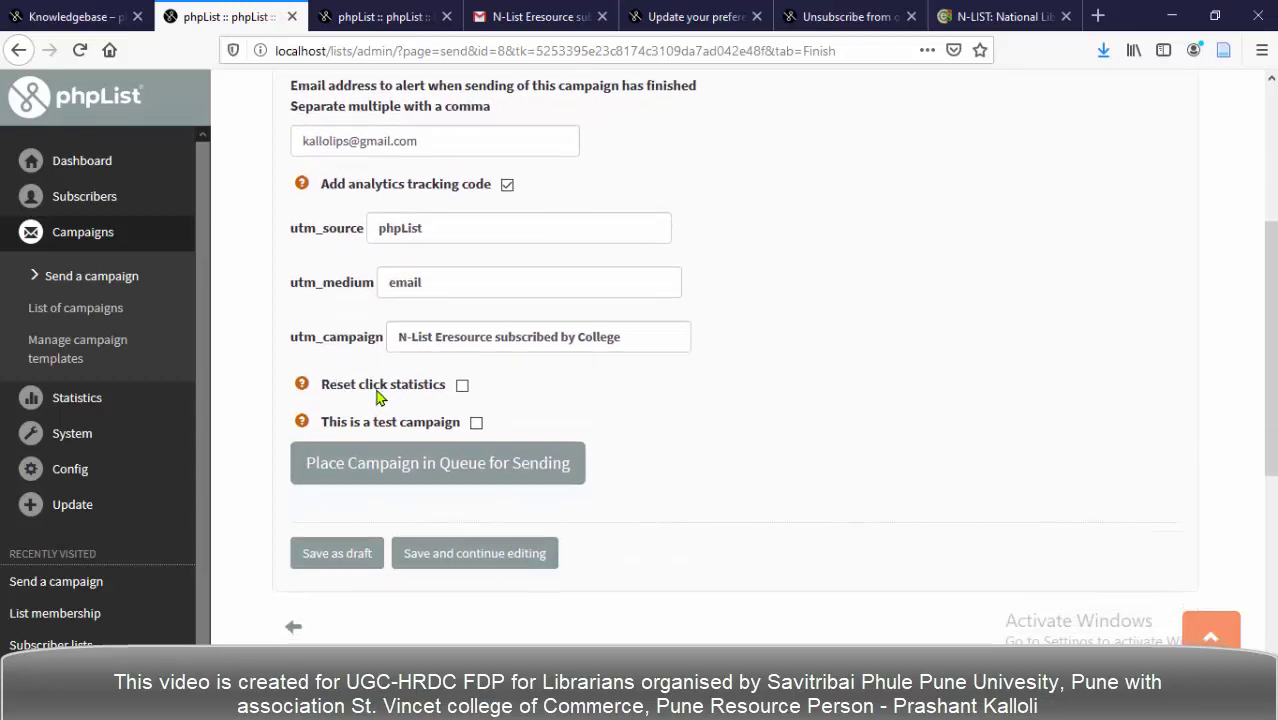
click(462, 387)
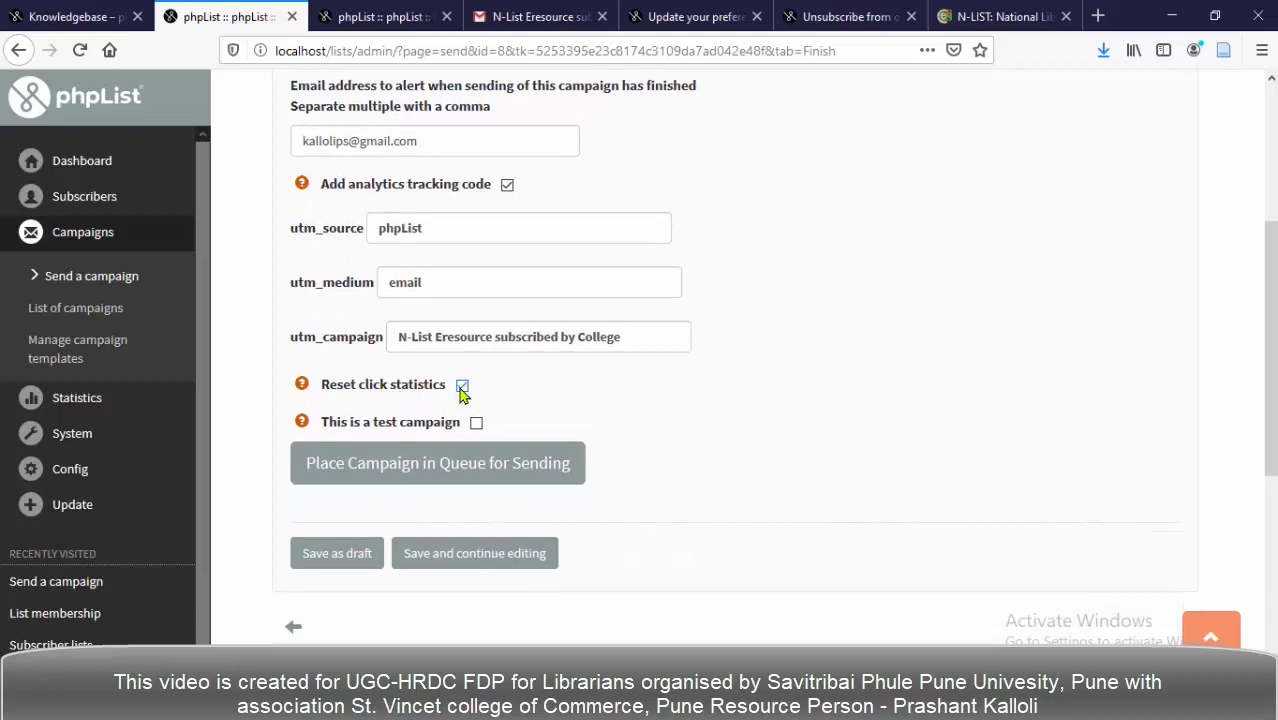
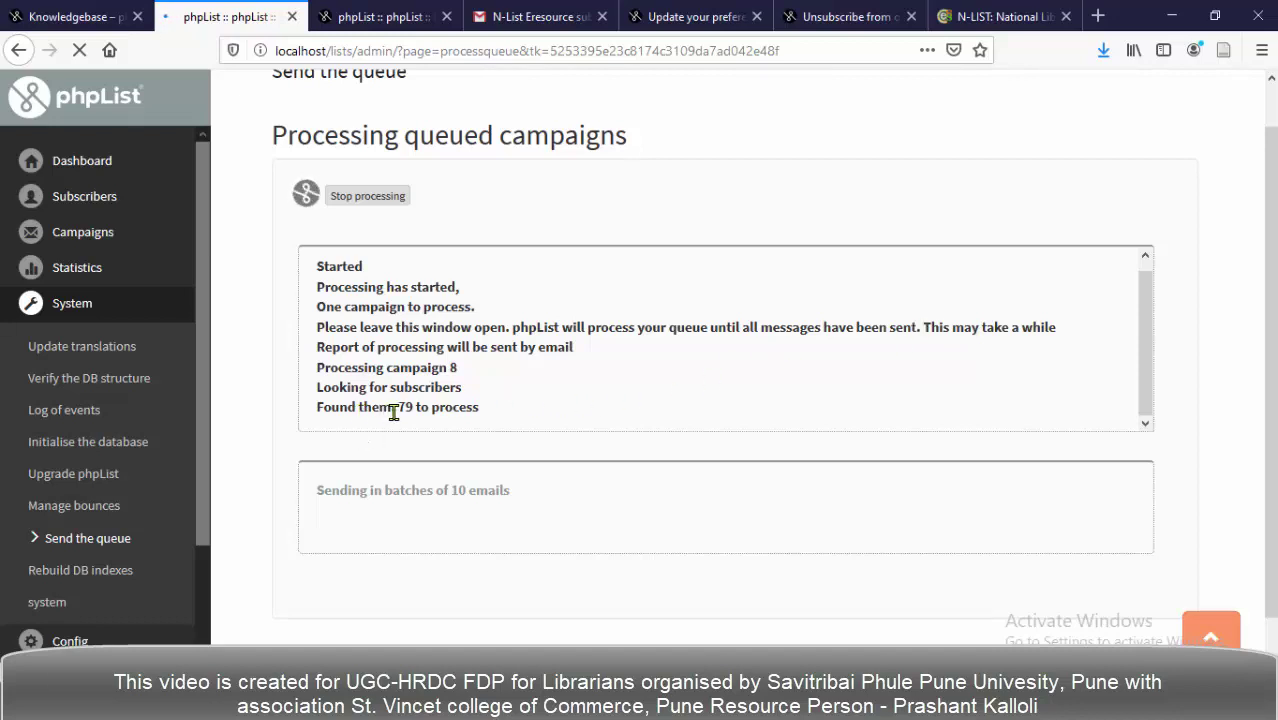
Confirm the queue found 79 subscribers to process, sending in batches of 10 emails.
drag(402, 411, 482, 420)
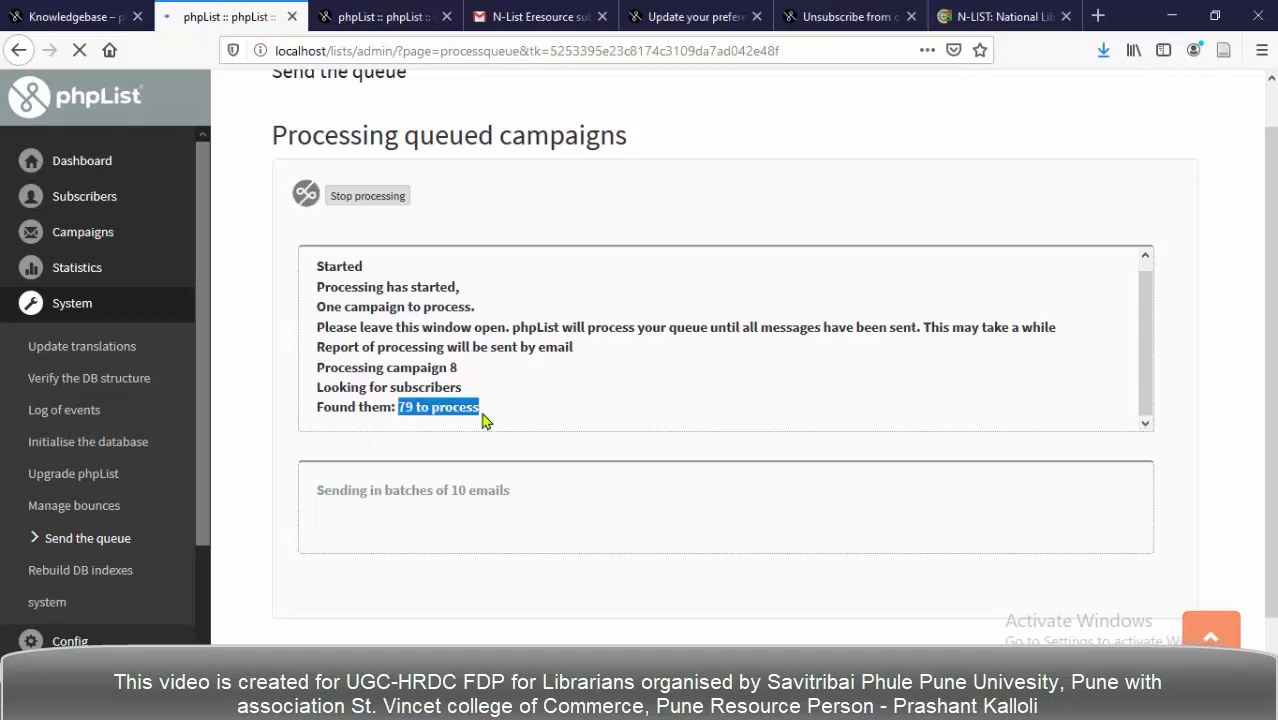
scroll(552, 388, down, 1)
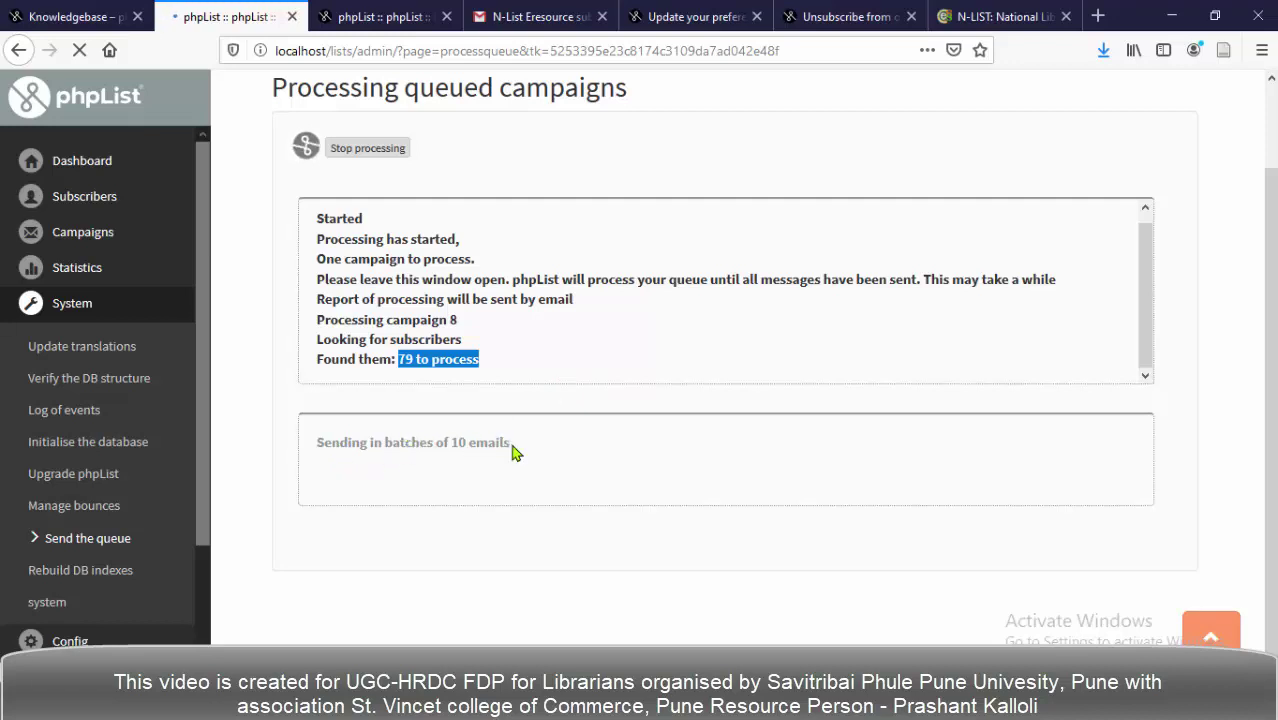
drag(510, 442, 314, 443)
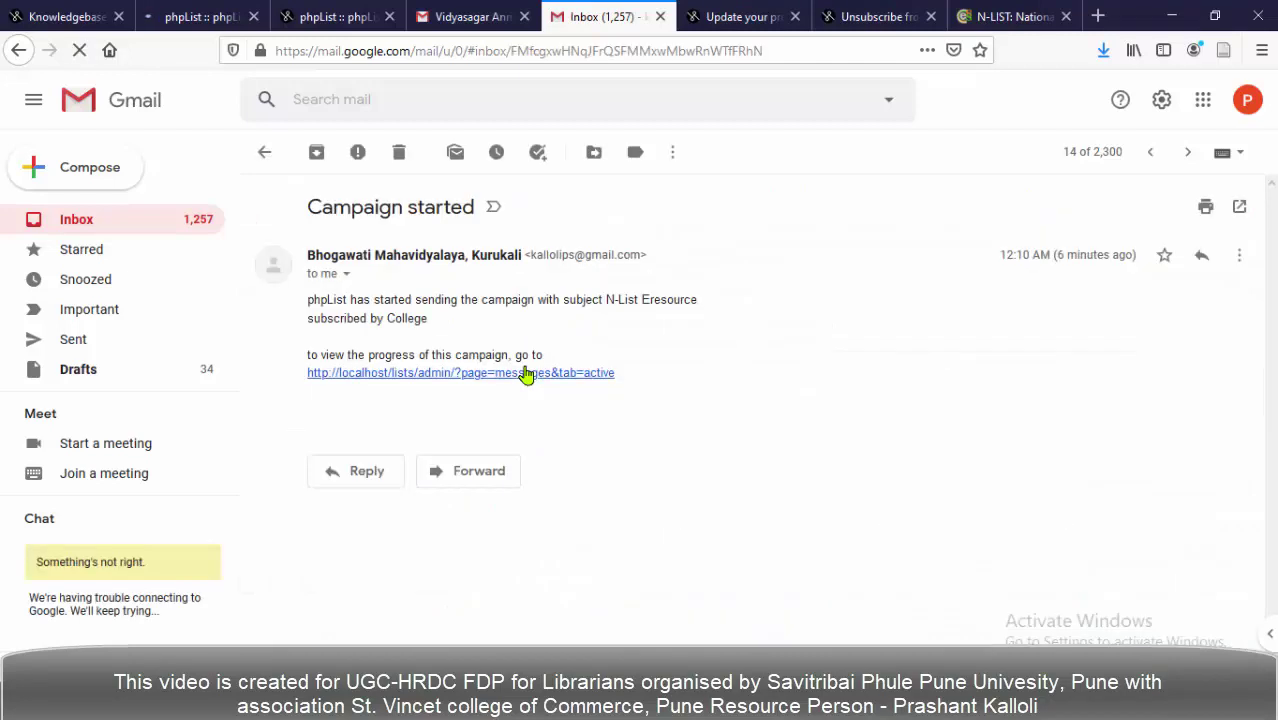
Read the Campaign started notice and follow its localhost messages&tab=active progress link.
mouse_move(308, 300)
mouse_down()
mouse_move(472, 300)
mouse_move(428, 318)
mouse_move(698, 300)
mouse_up()
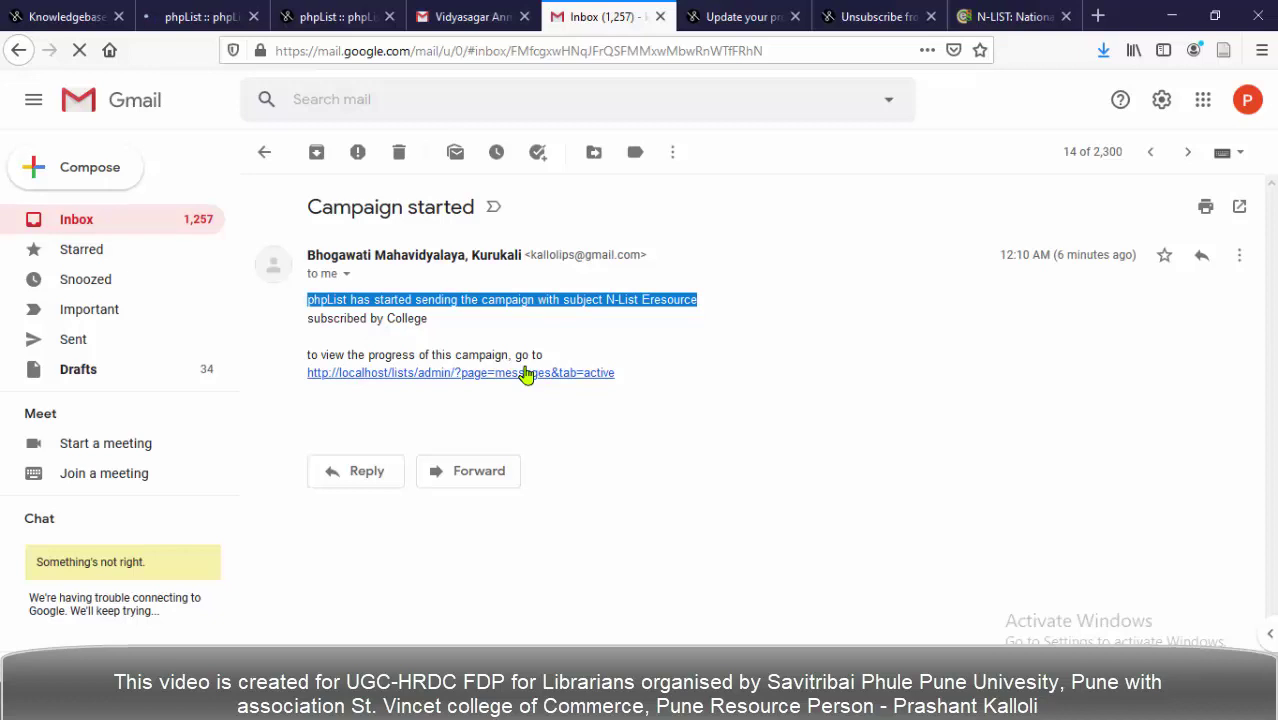
key(ctrl+a)
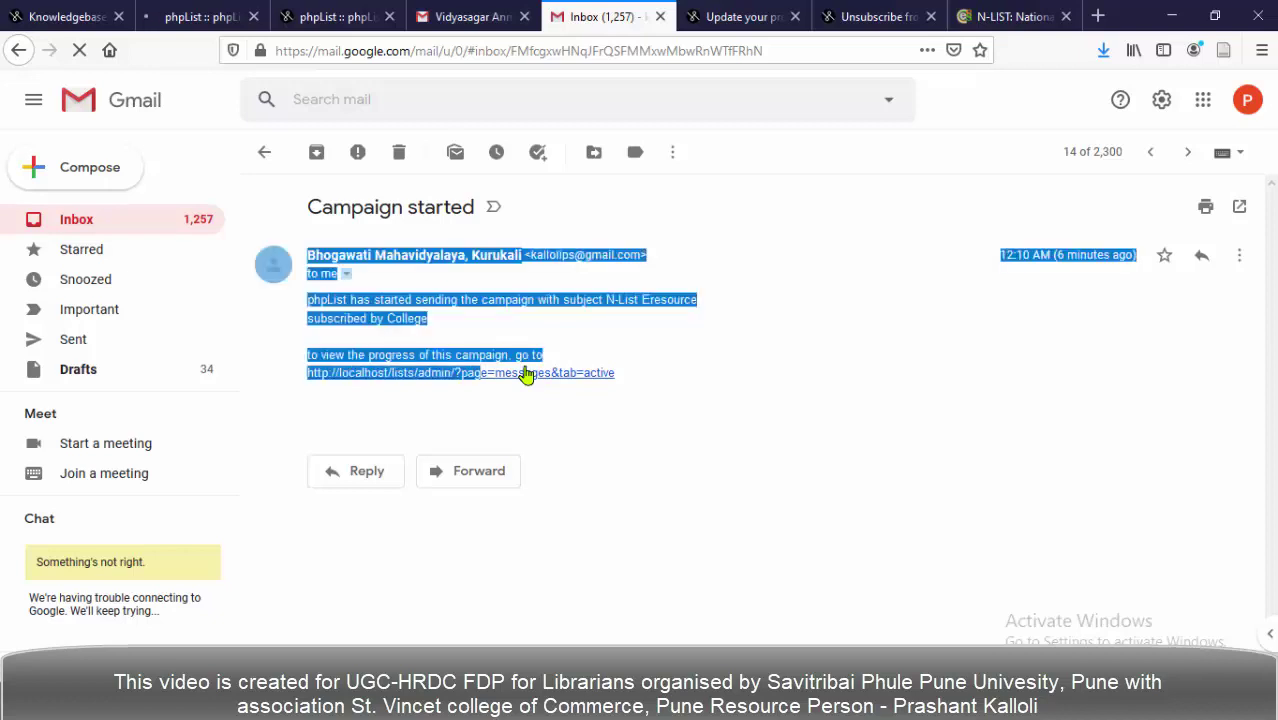
click(527, 374)
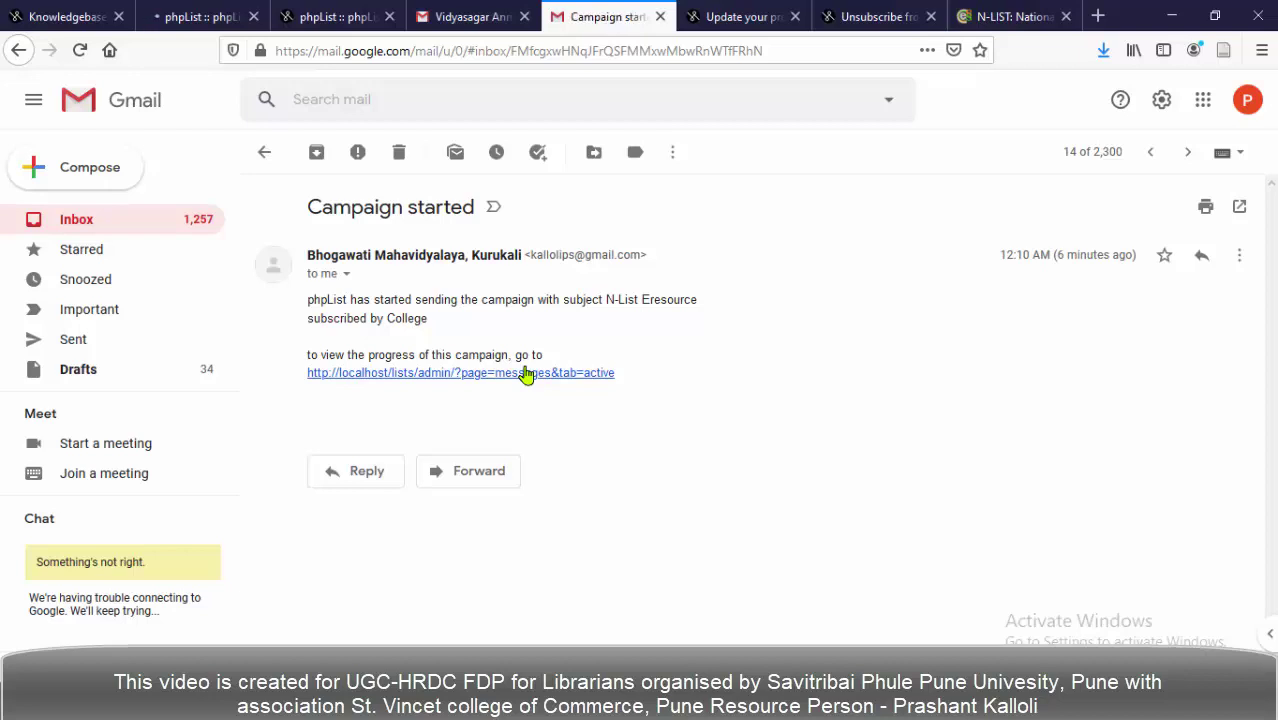
click(527, 374)
click(472, 17)
Open the '[notify] Change of List-Membership details' email and read its three newsletter memberships.
click(76, 219)
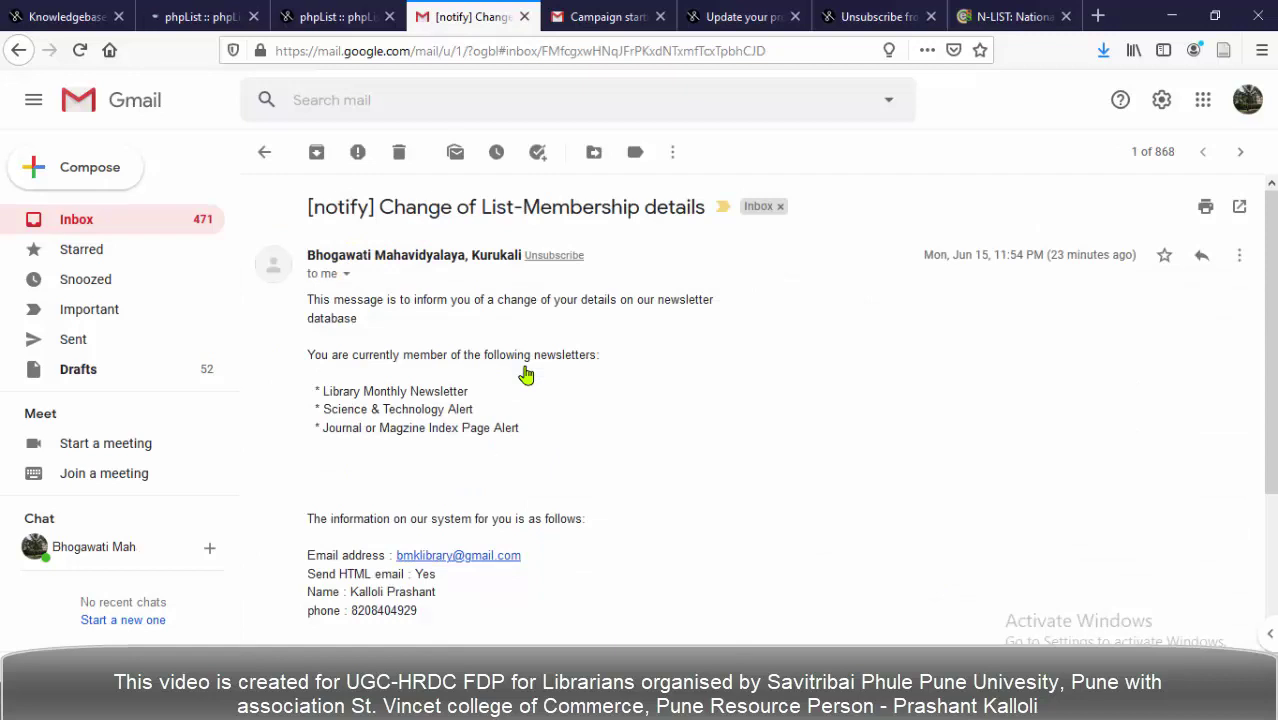
scroll(526, 374, down, 1)
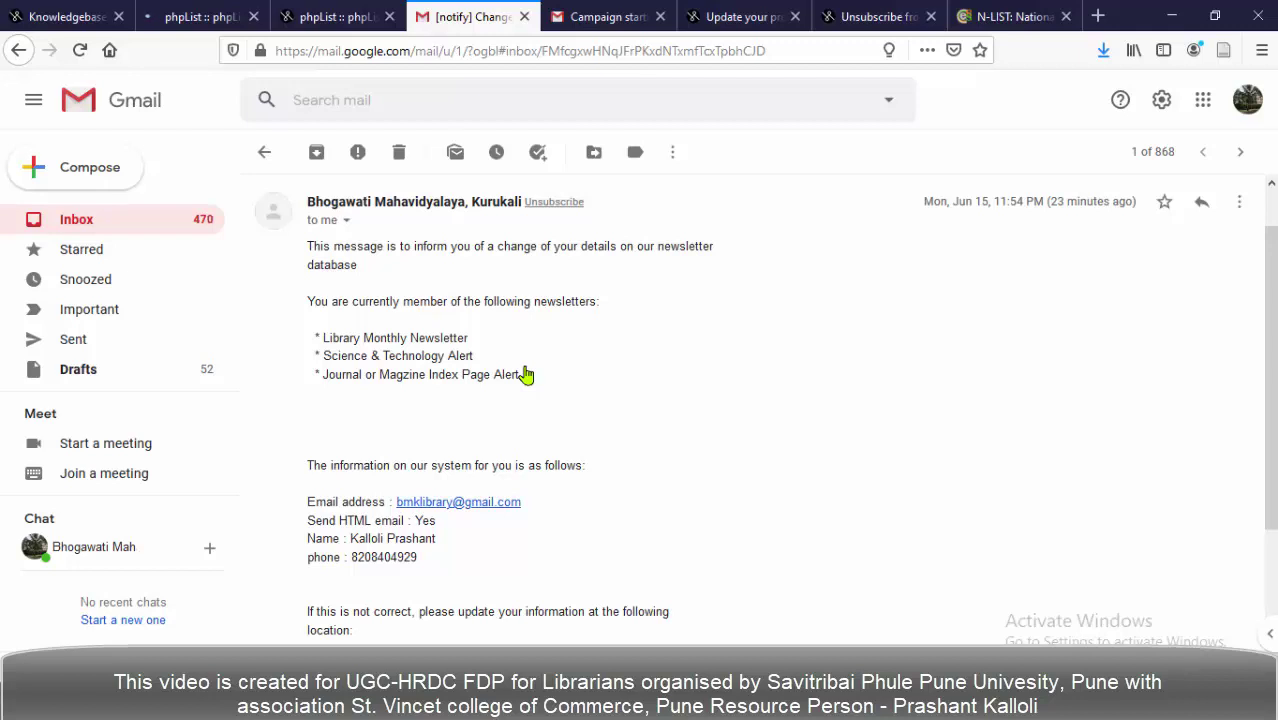
scroll(527, 375, down, 3)
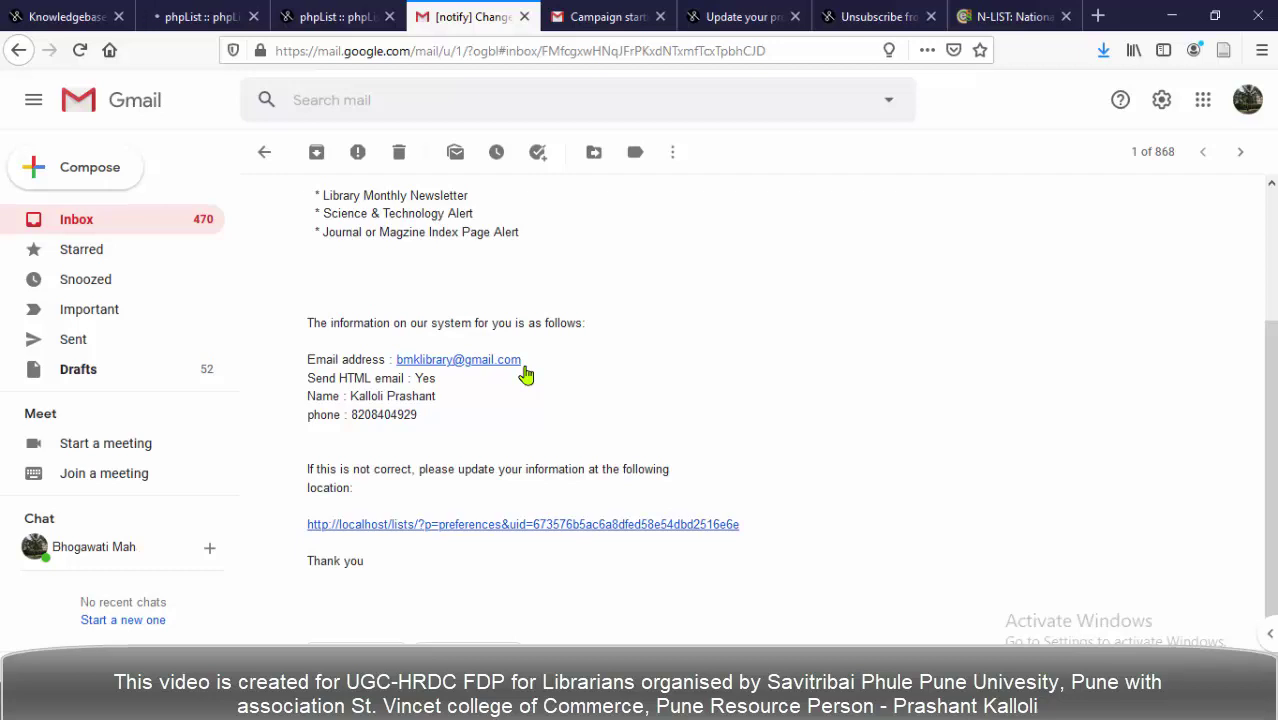
scroll(527, 375, up, 3)
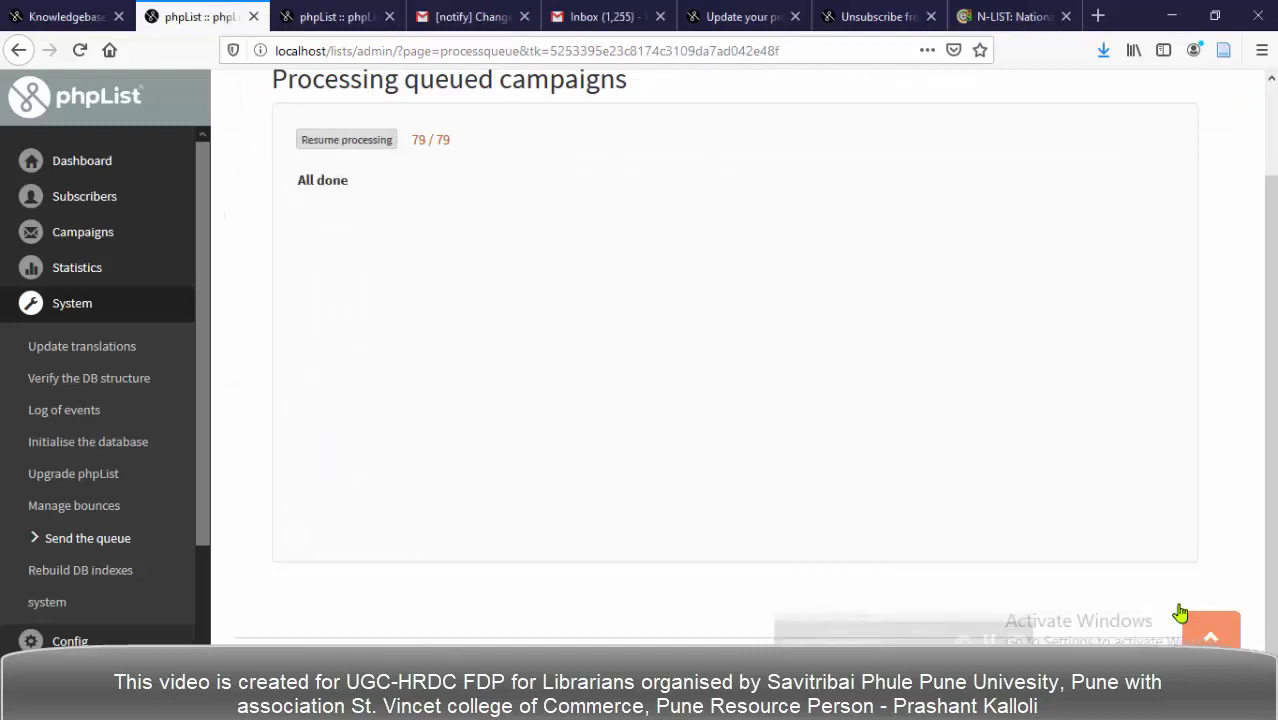
Check the queue page reports 79 / 79 processed, then expand the Campaigns menu.
scroll(378, 342, up, 2)
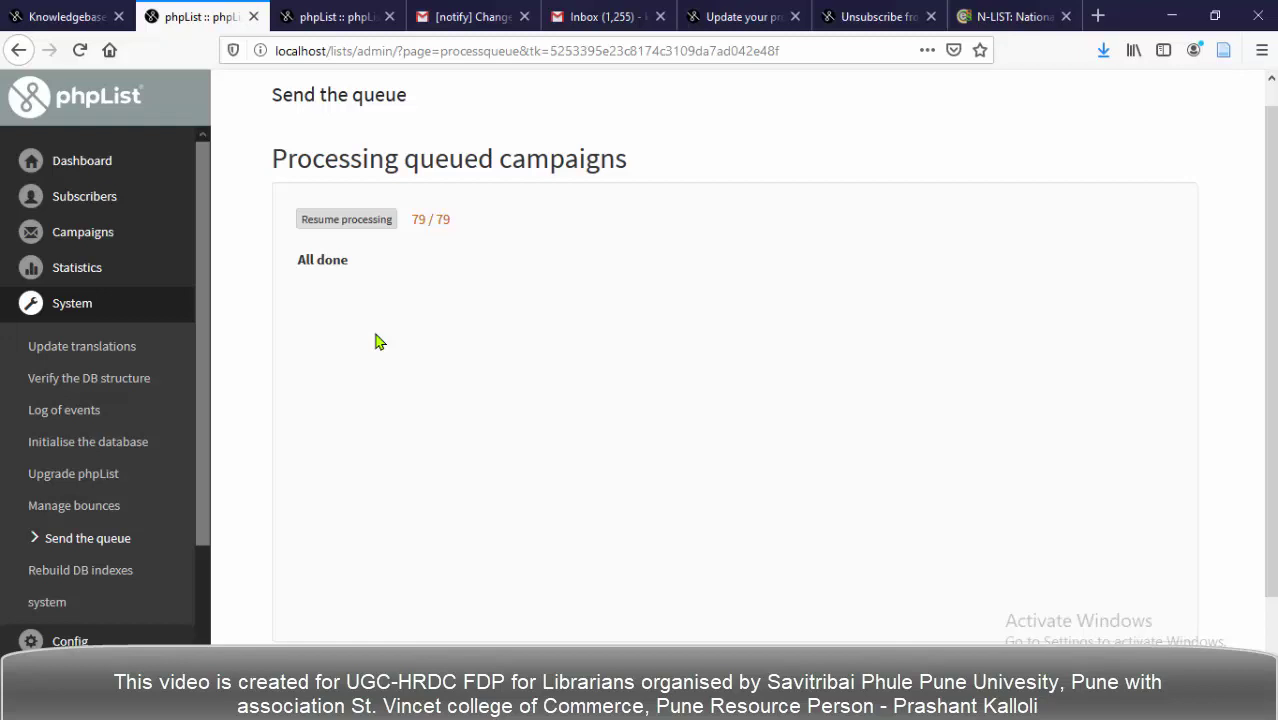
scroll(378, 342, down, 2)
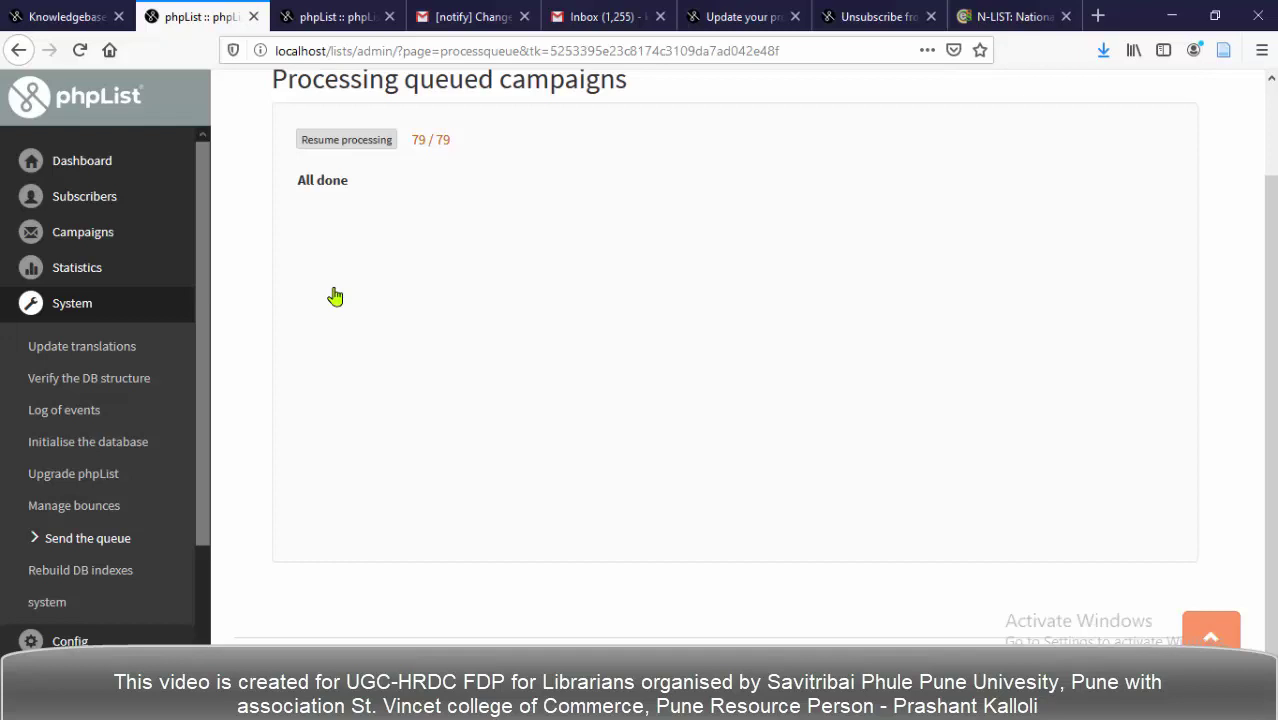
click(88, 243)
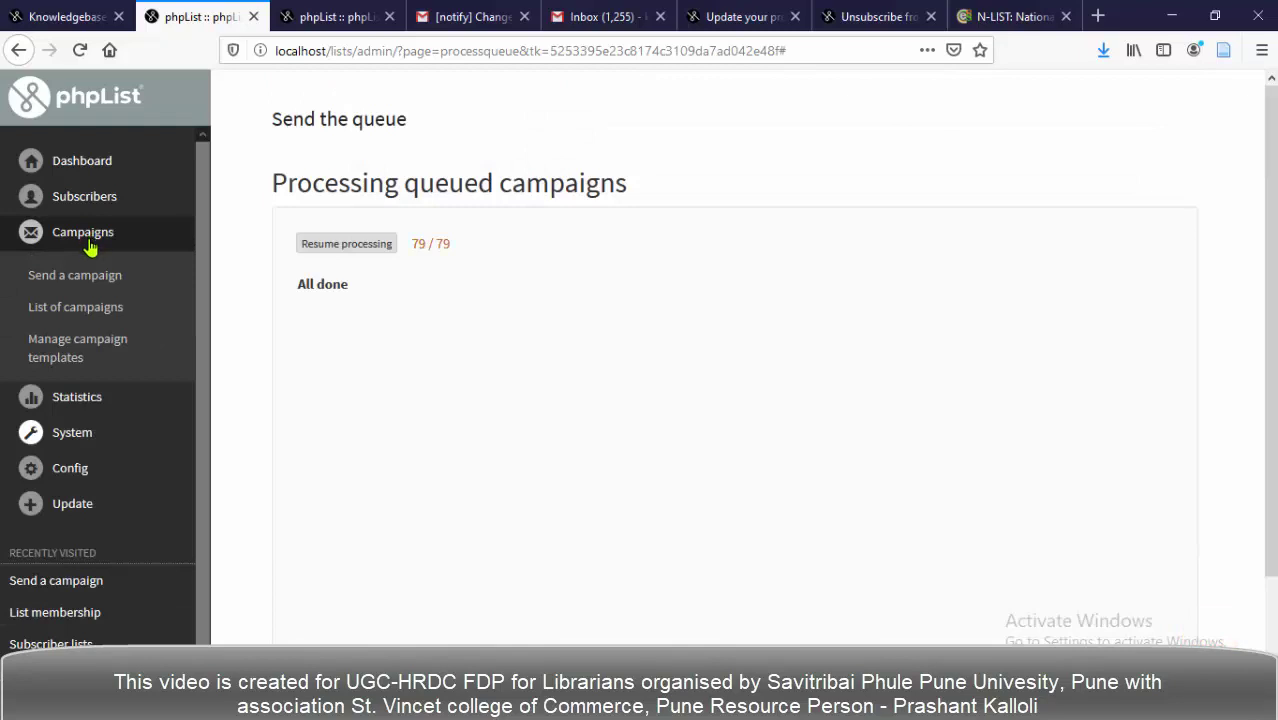
Open the List of campaigns and scroll through the entries.
click(85, 308)
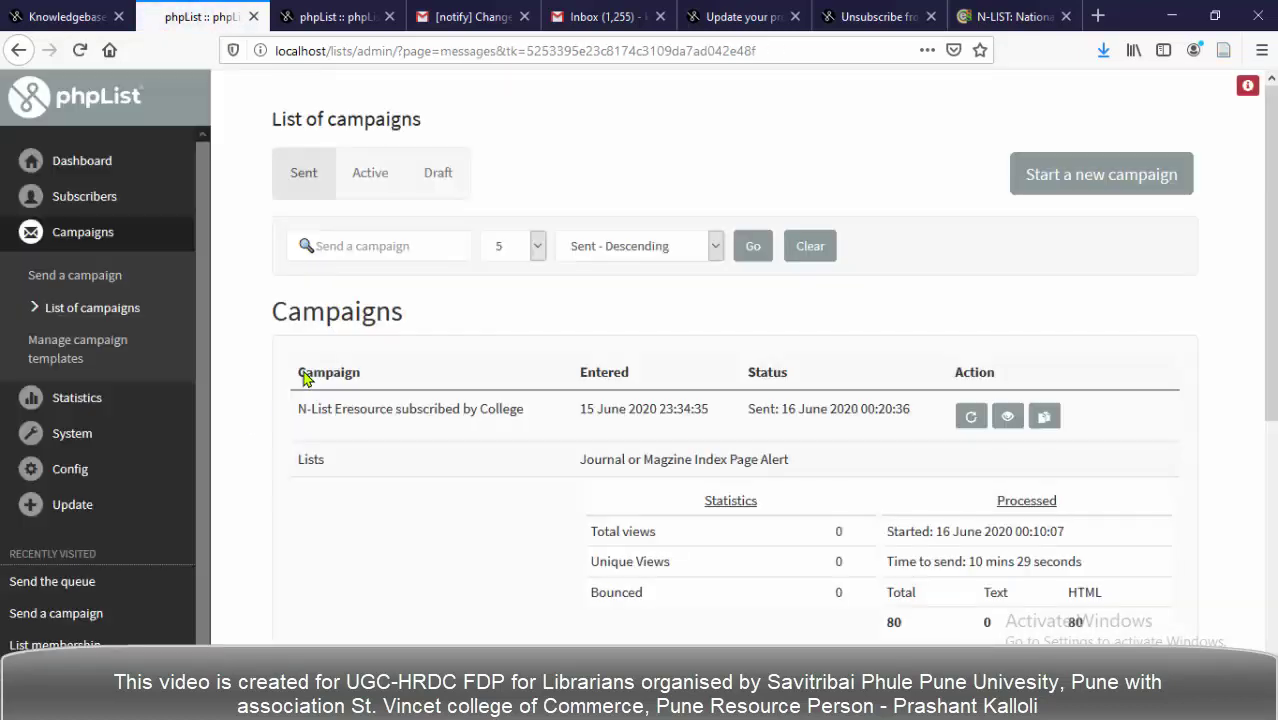
scroll(385, 376, down, 1)
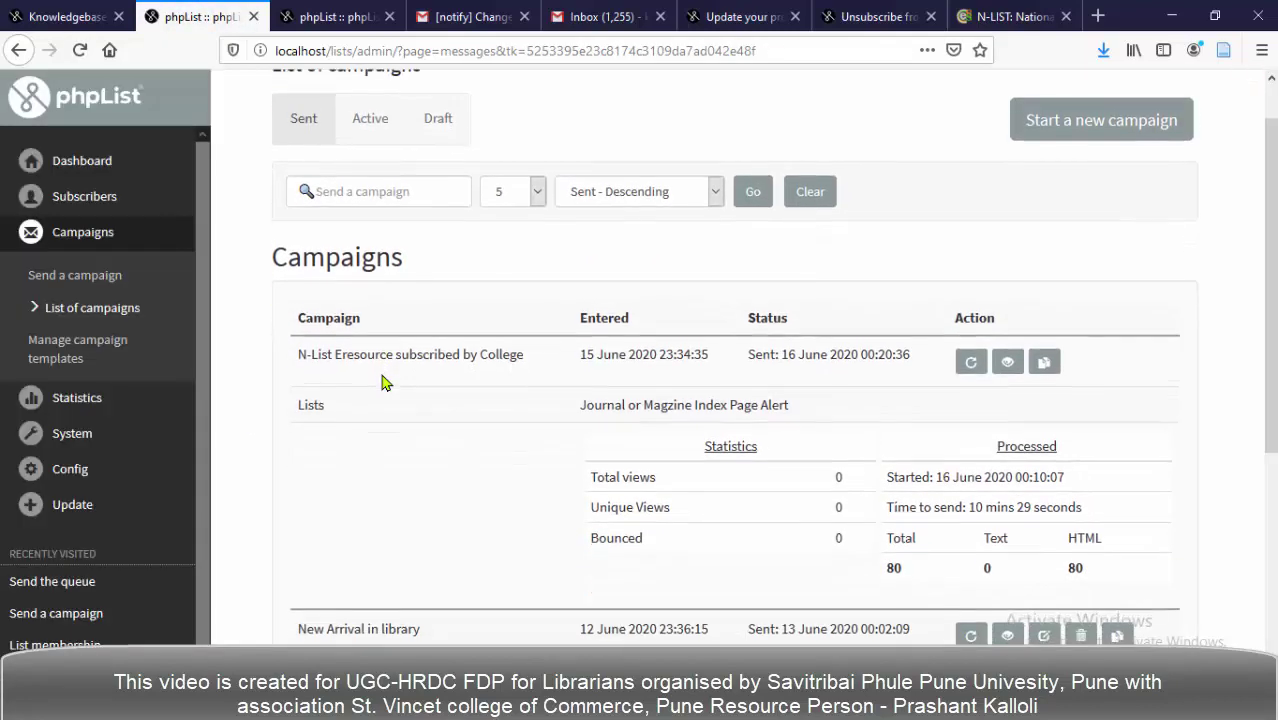
scroll(385, 383, down, 2)
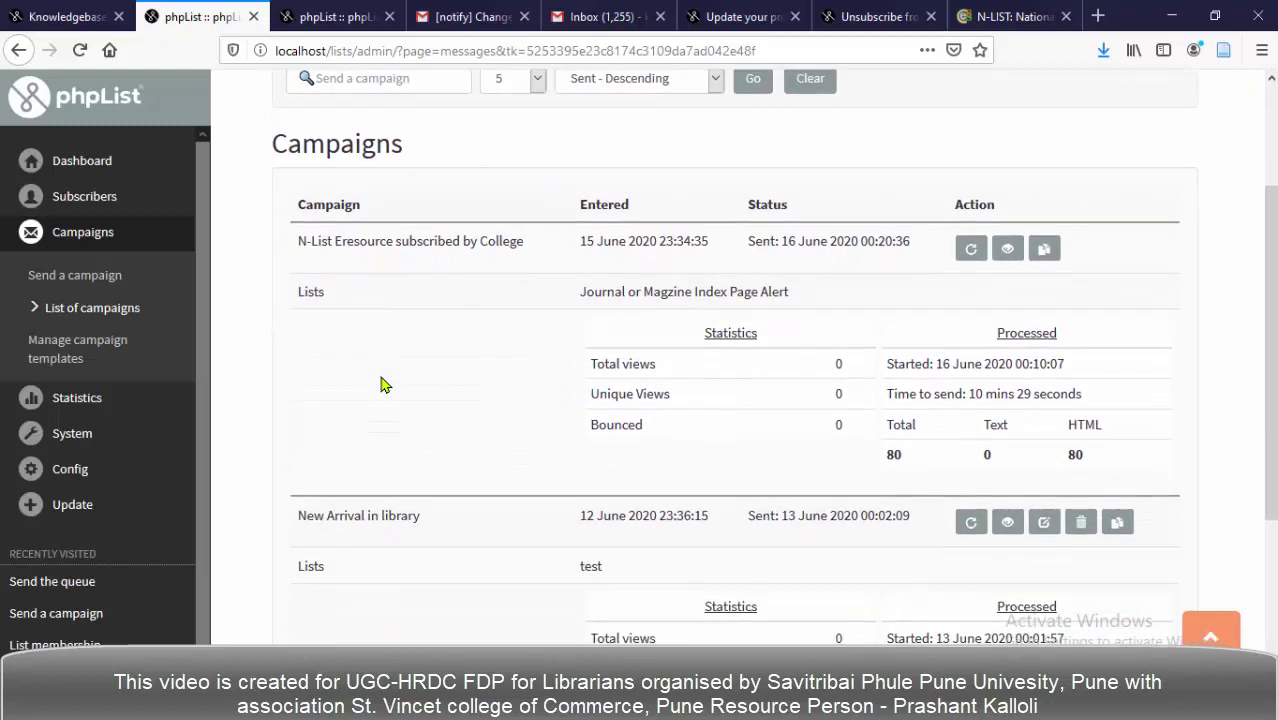
scroll(265, 366, up, 1)
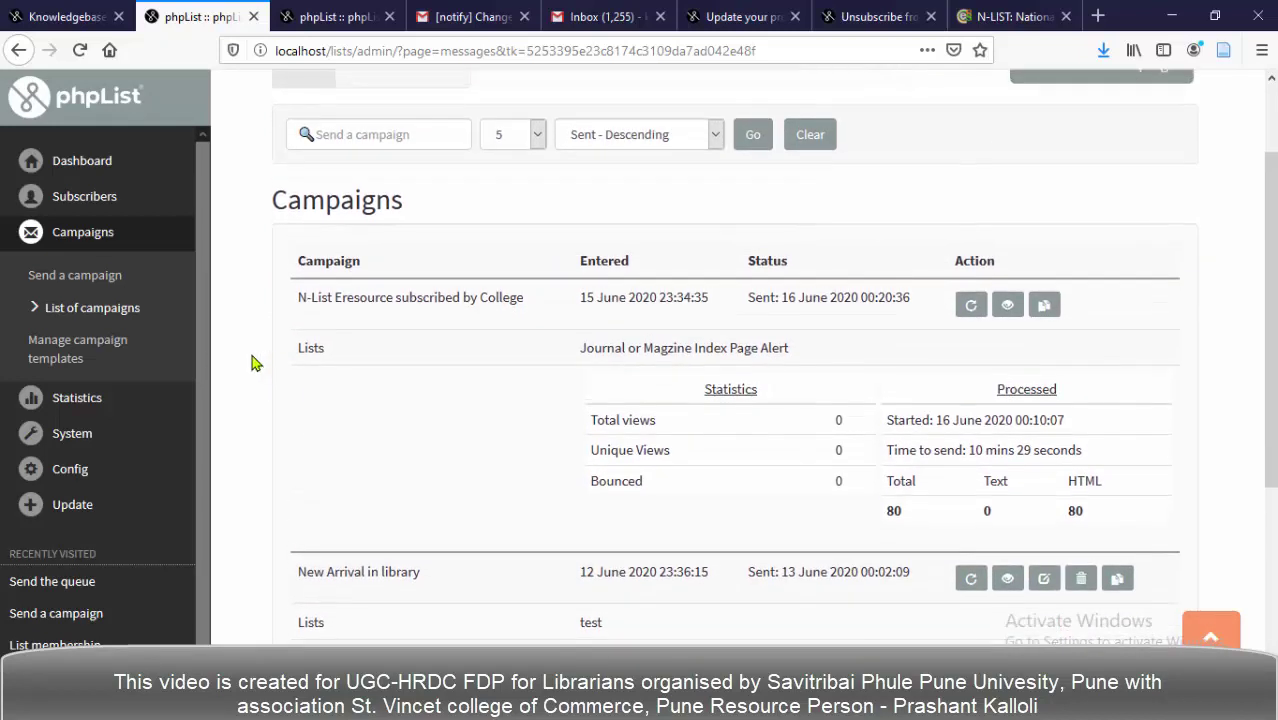
scroll(355, 368, down, 1)
scroll(352, 371, down, 3)
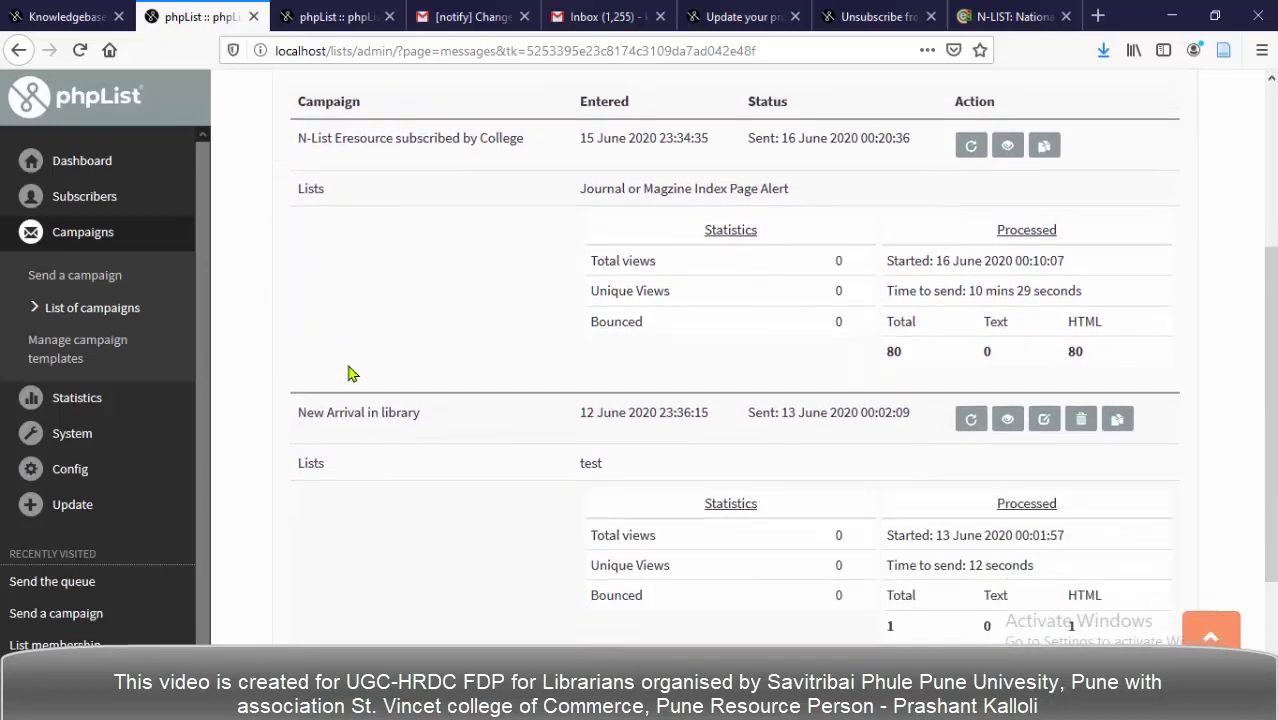
scroll(350, 373, up, 3)
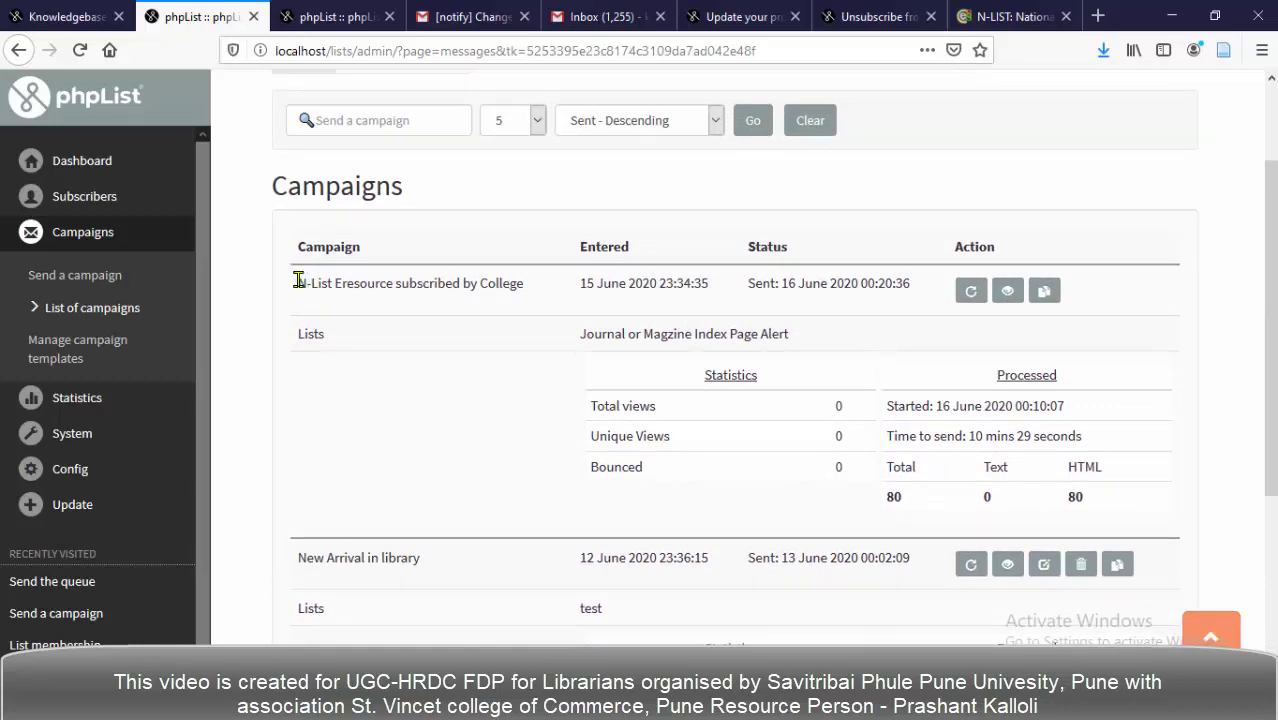
Highlight the N-List Eresource campaign's name, 16 June 2020 date and 0 Total views.
drag(298, 283, 517, 284)
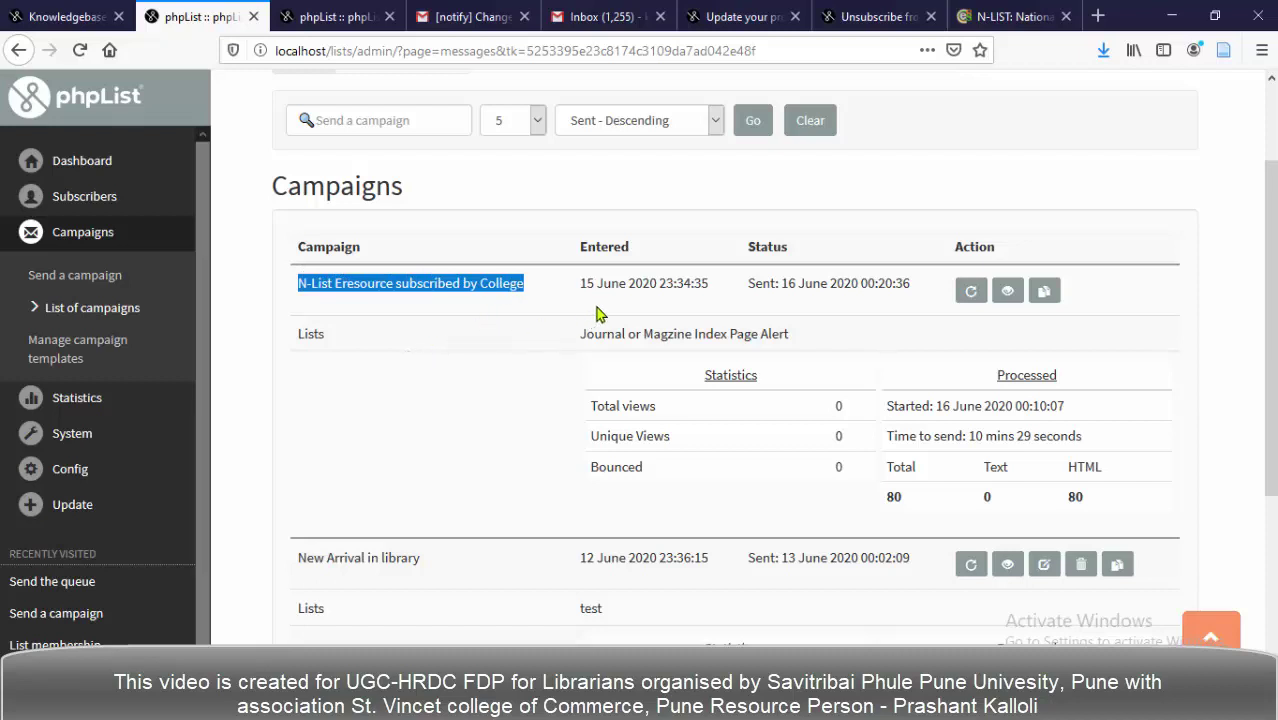
drag(582, 285, 705, 303)
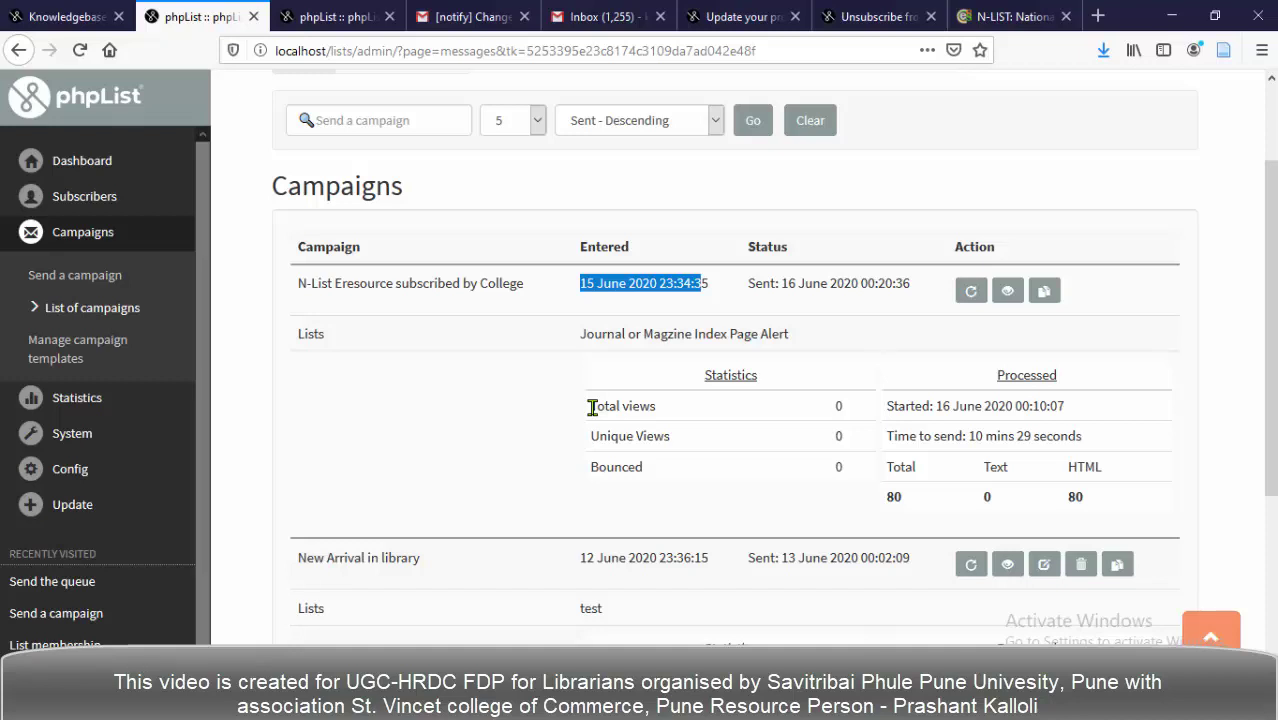
drag(592, 407, 702, 412)
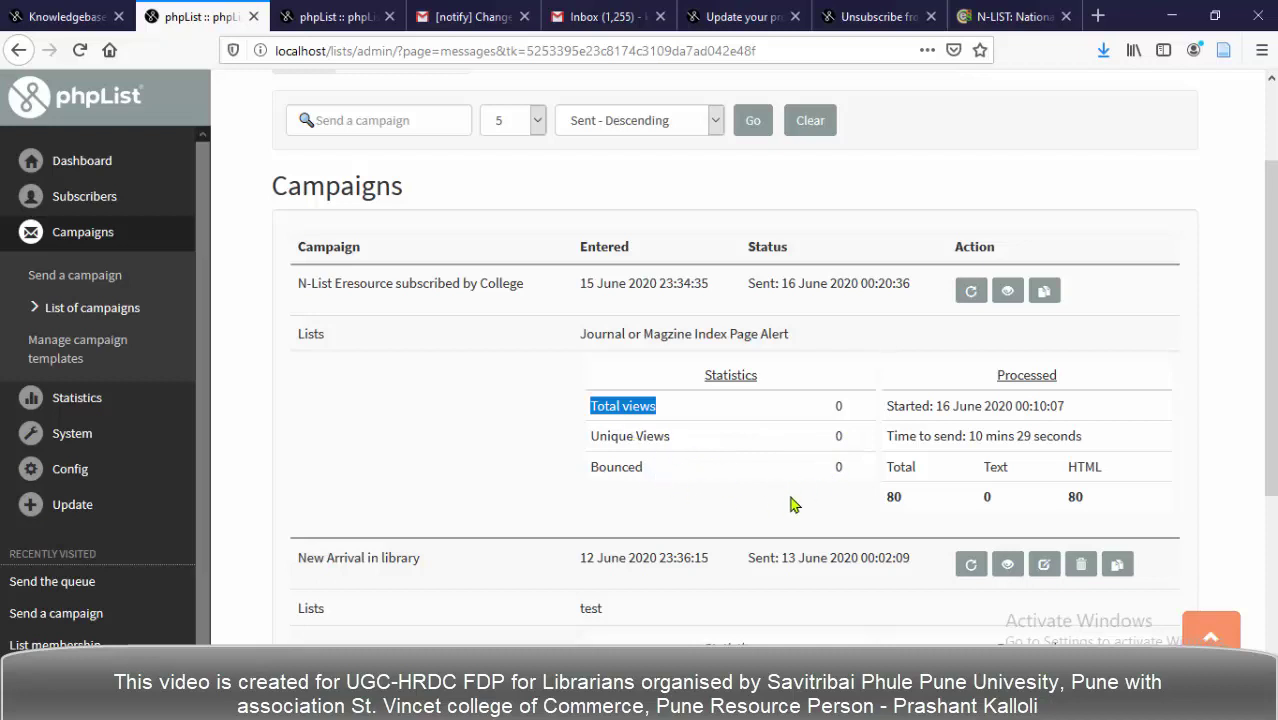
scroll(890, 485, down, 2)
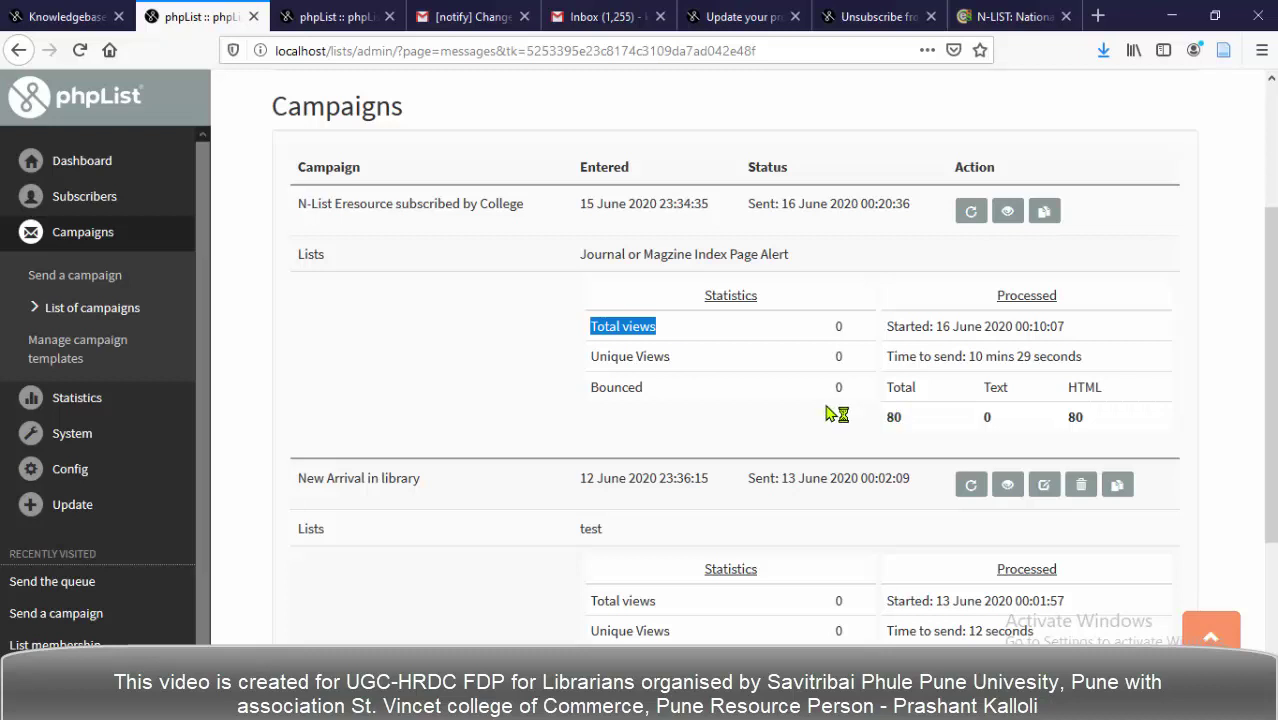
scroll(836, 413, down, 4)
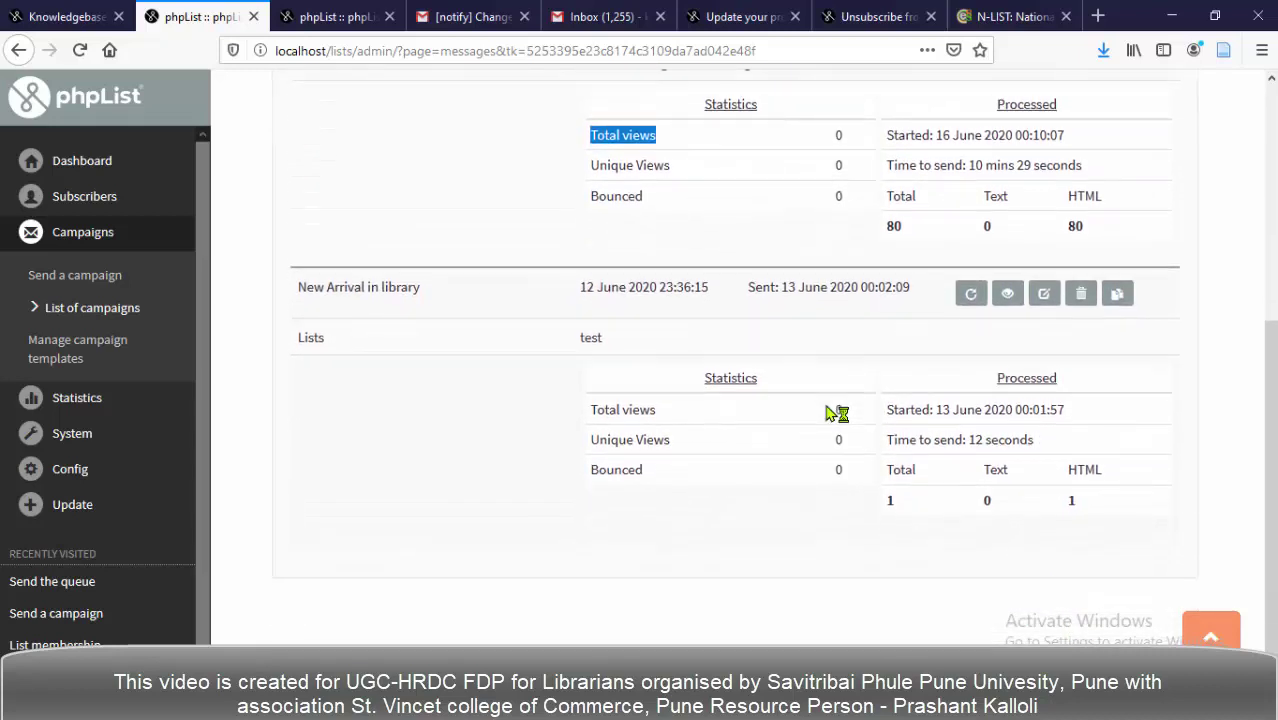
scroll(836, 413, up, 3)
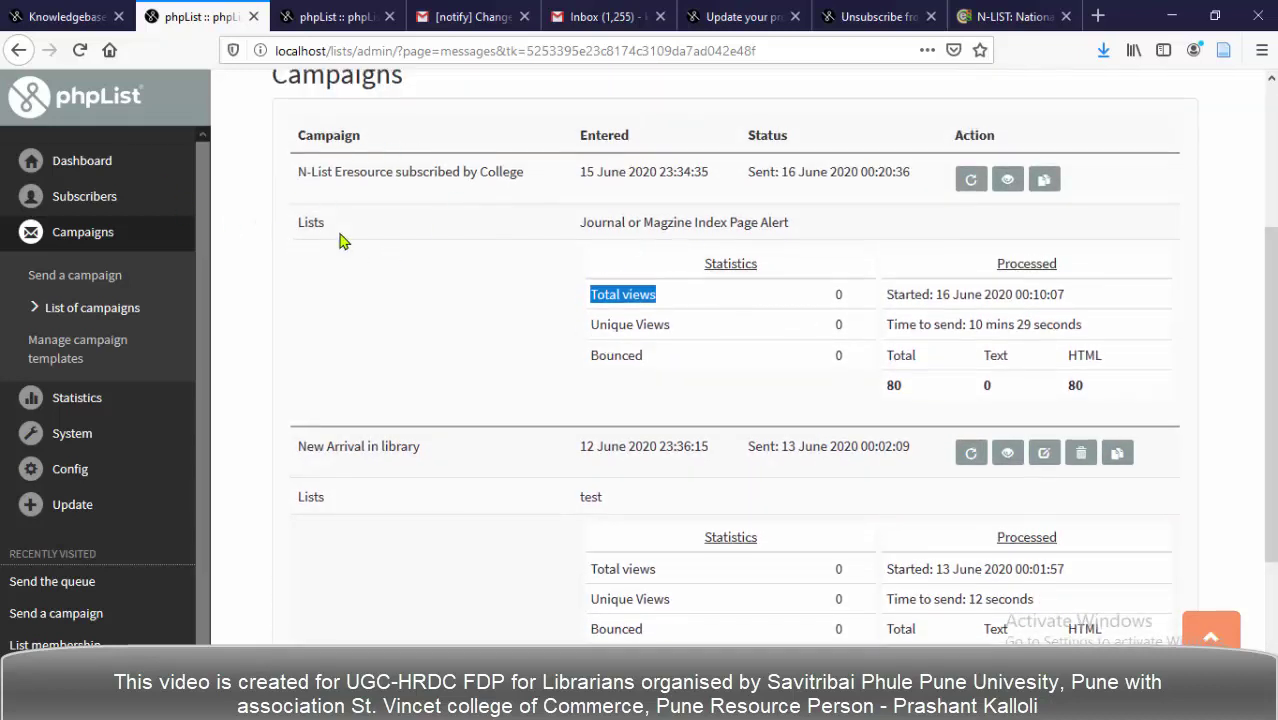
scroll(108, 407, down, 1)
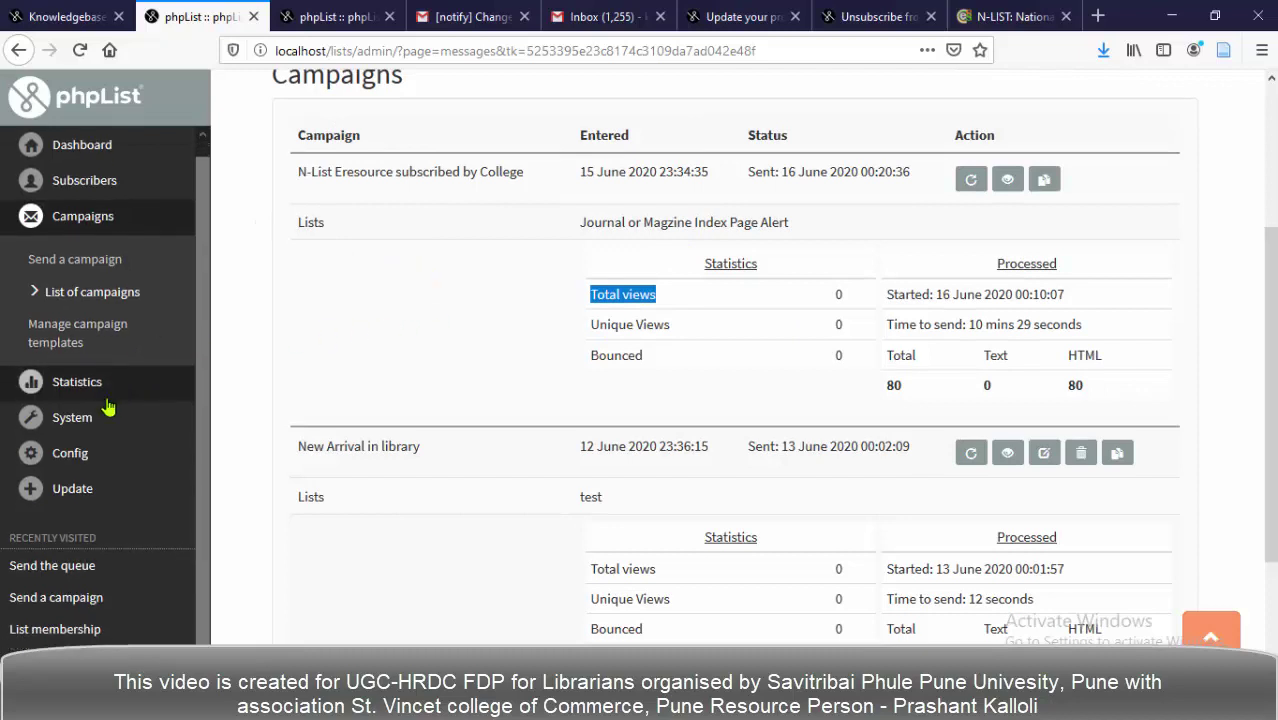
Review the Statistics overview showing N-List Eresource sent to 79, then open msgbounces.
click(93, 390)
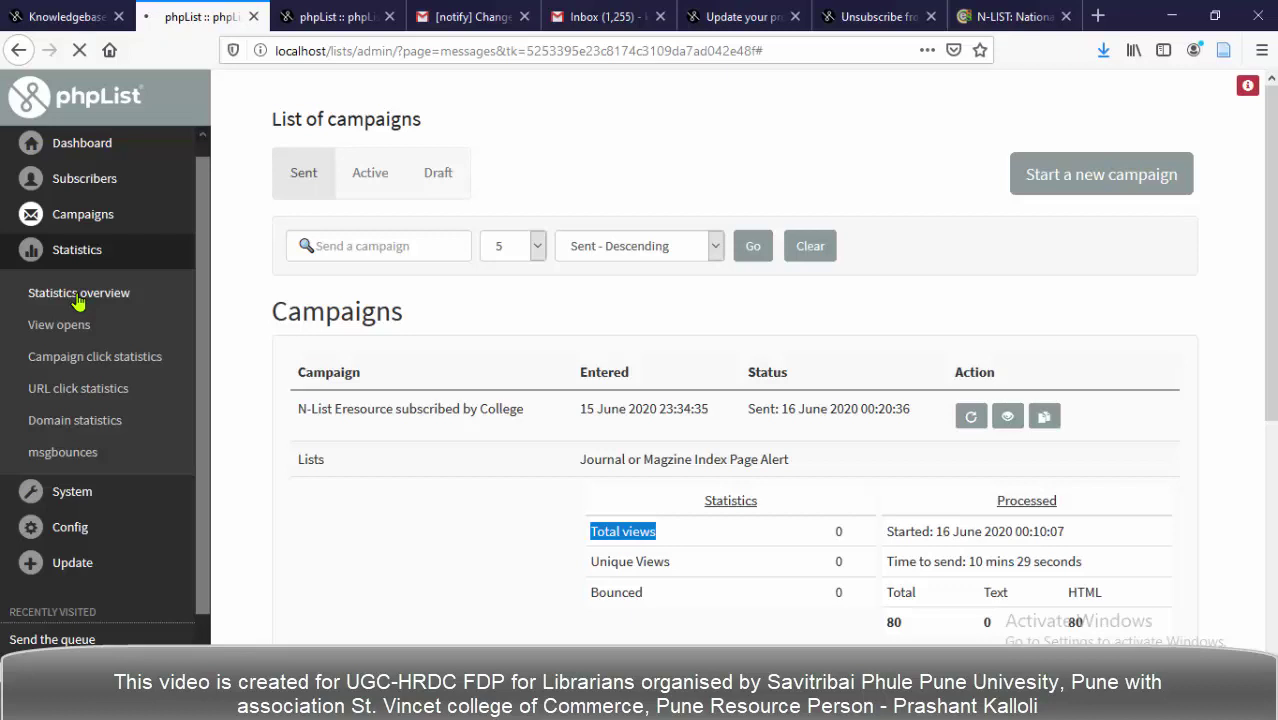
click(77, 299)
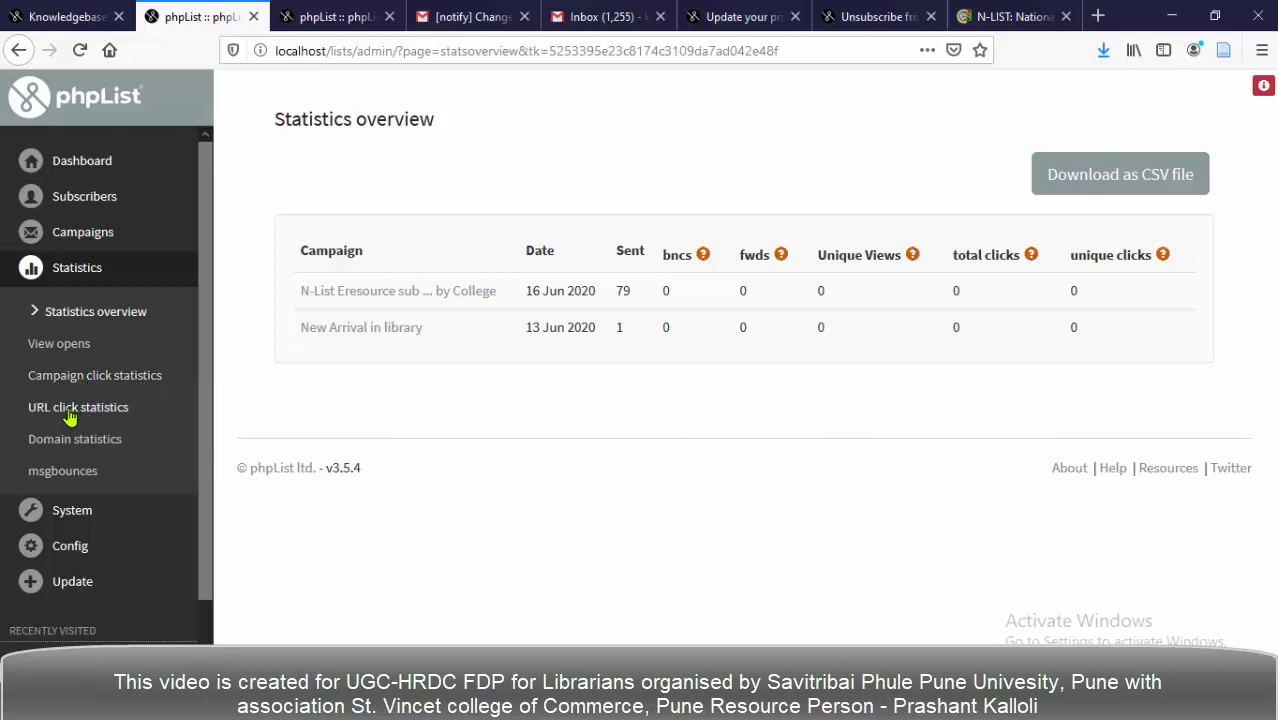
click(45, 479)
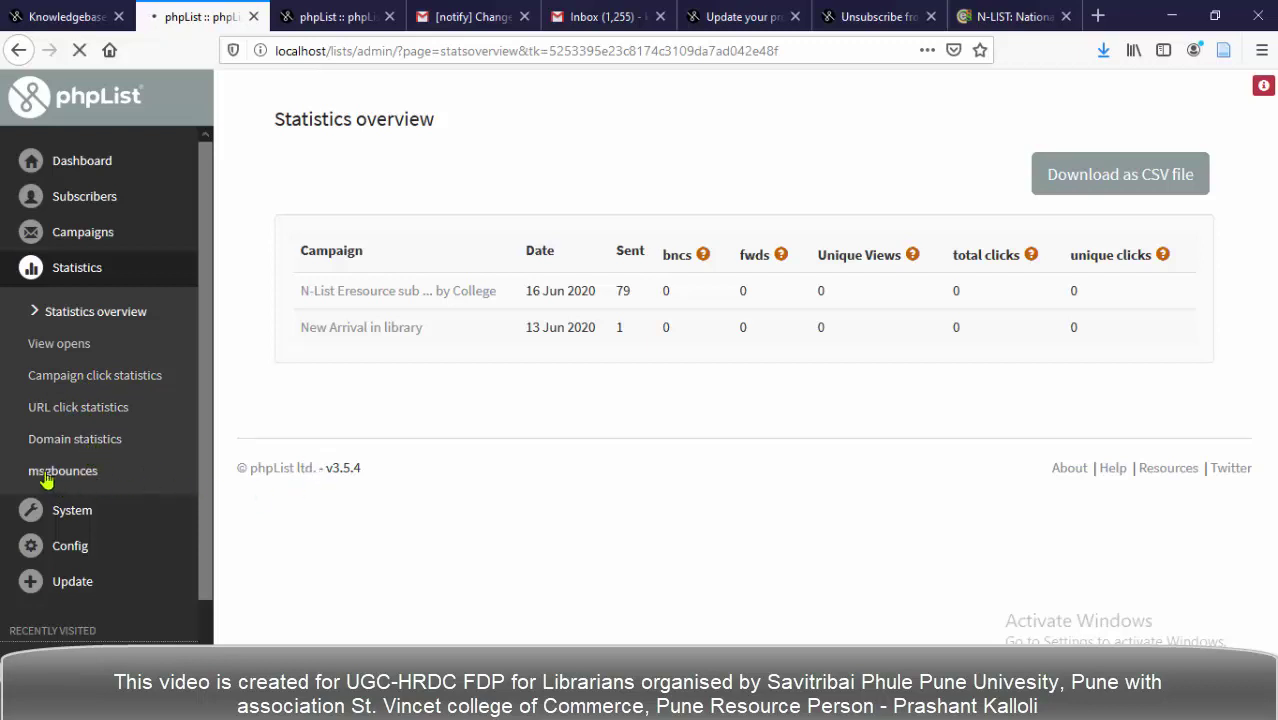